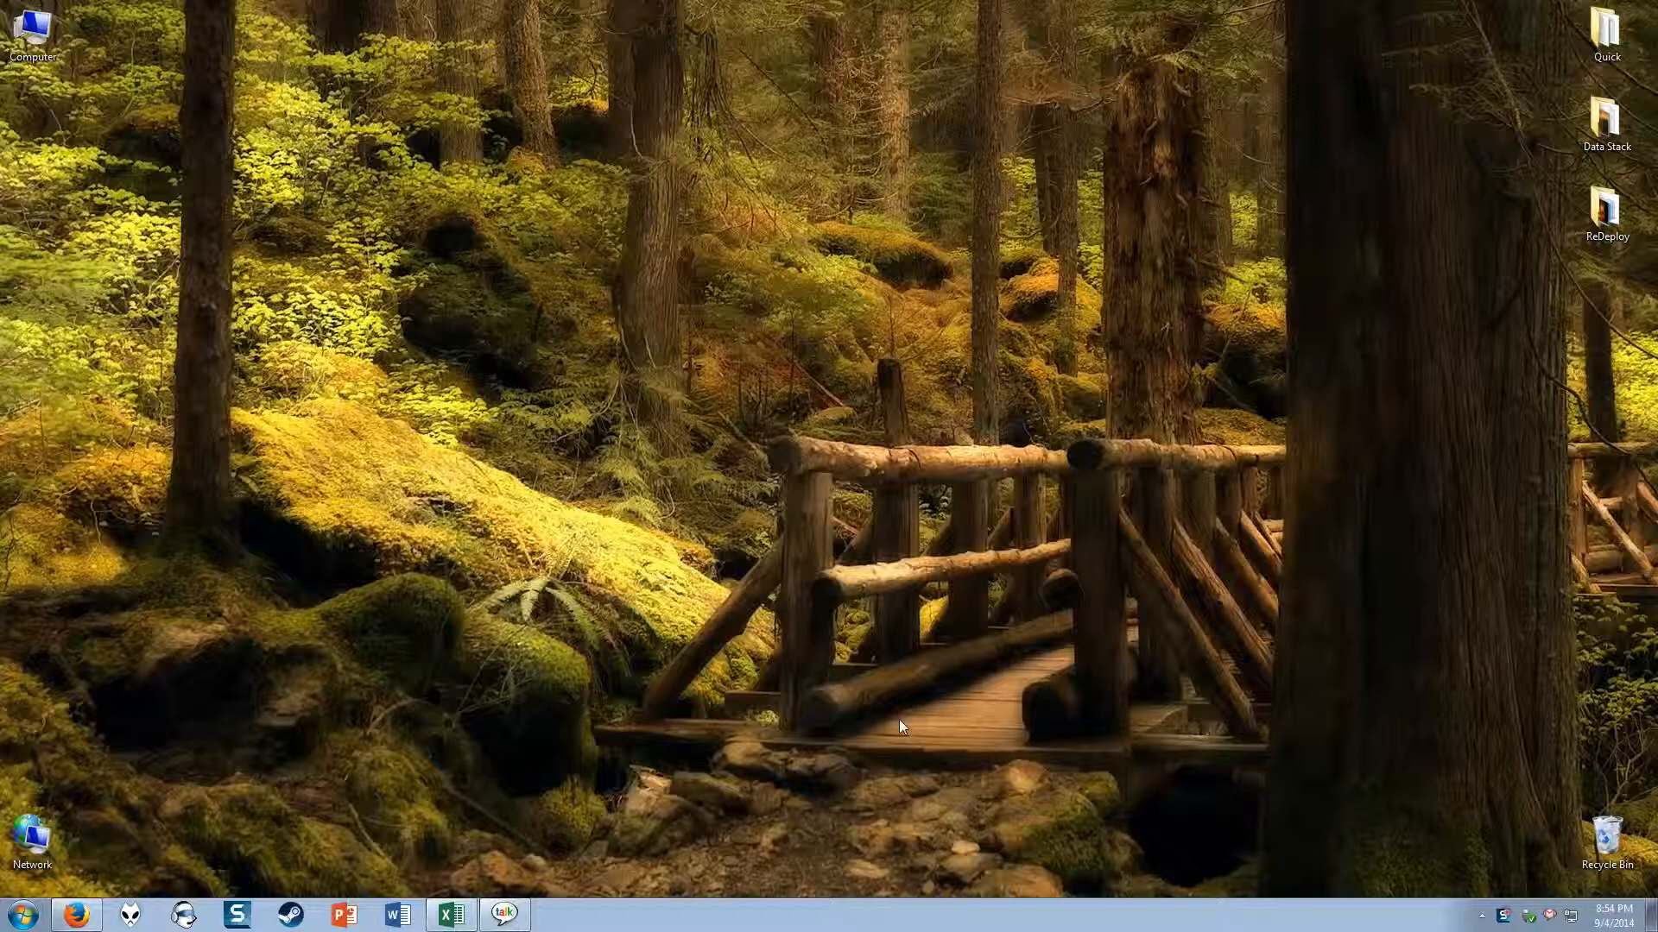
Step: Switch to the Excel commissions workbook and total the January commissions in B9 with AutoSum over B5:B8
{"action": "left_click", "coordinate": [457, 917]}
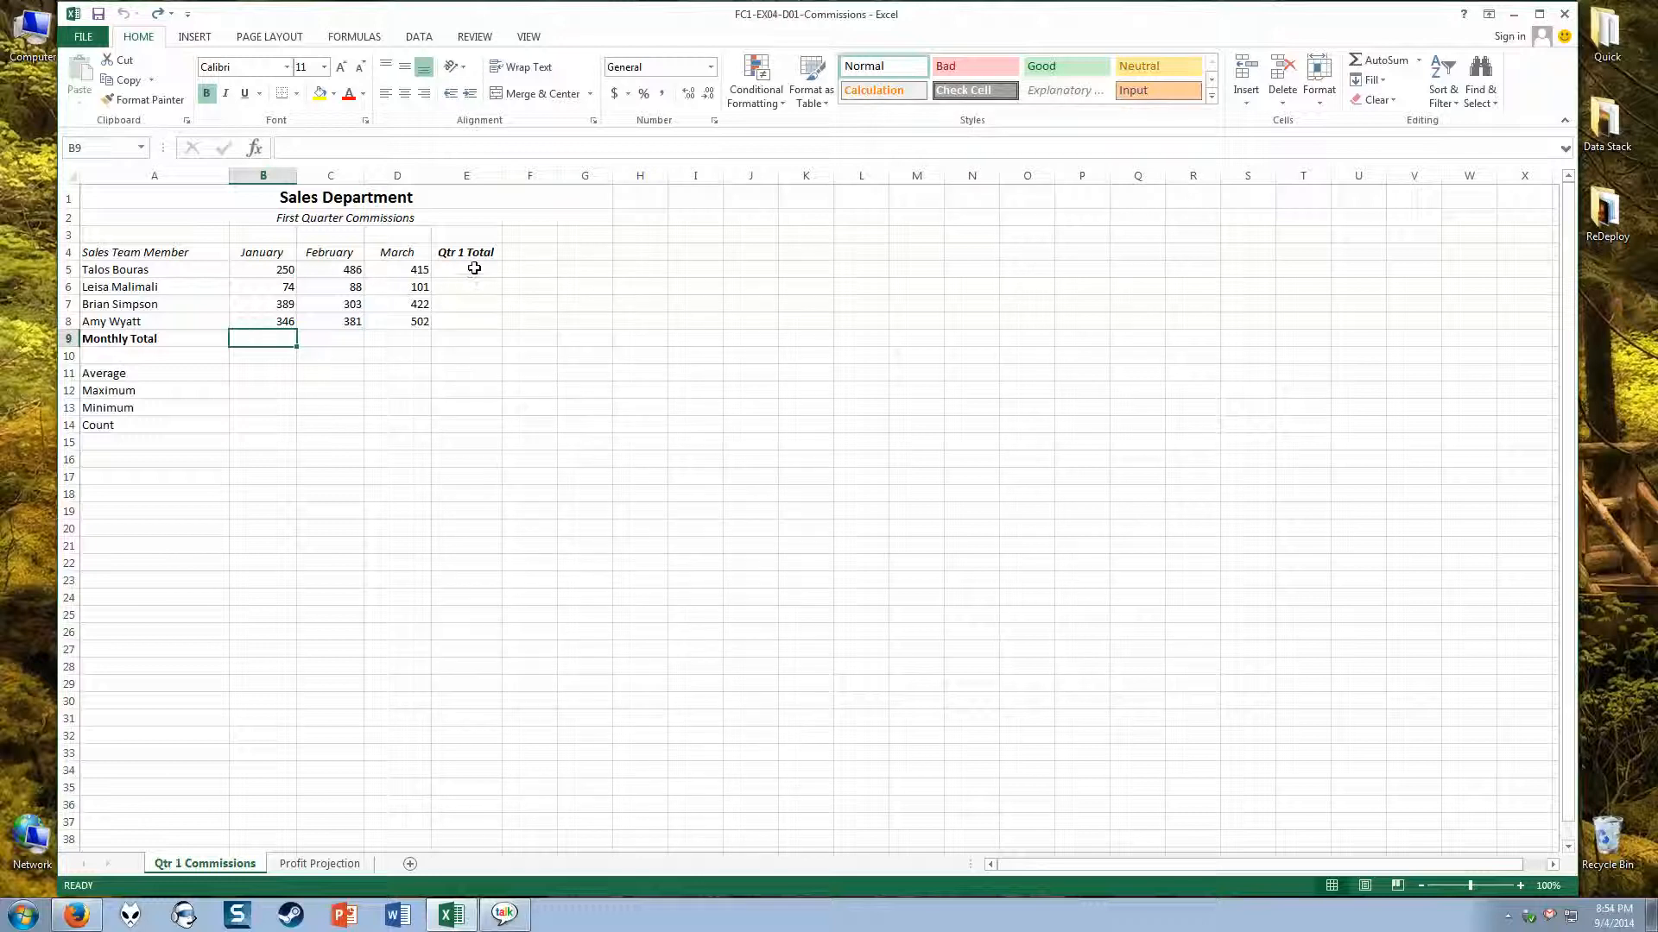
{"action": "left_click", "coordinate": [184, 271]}
{"action": "left_click", "coordinate": [288, 339]}
{"action": "left_click", "coordinate": [1377, 62]}
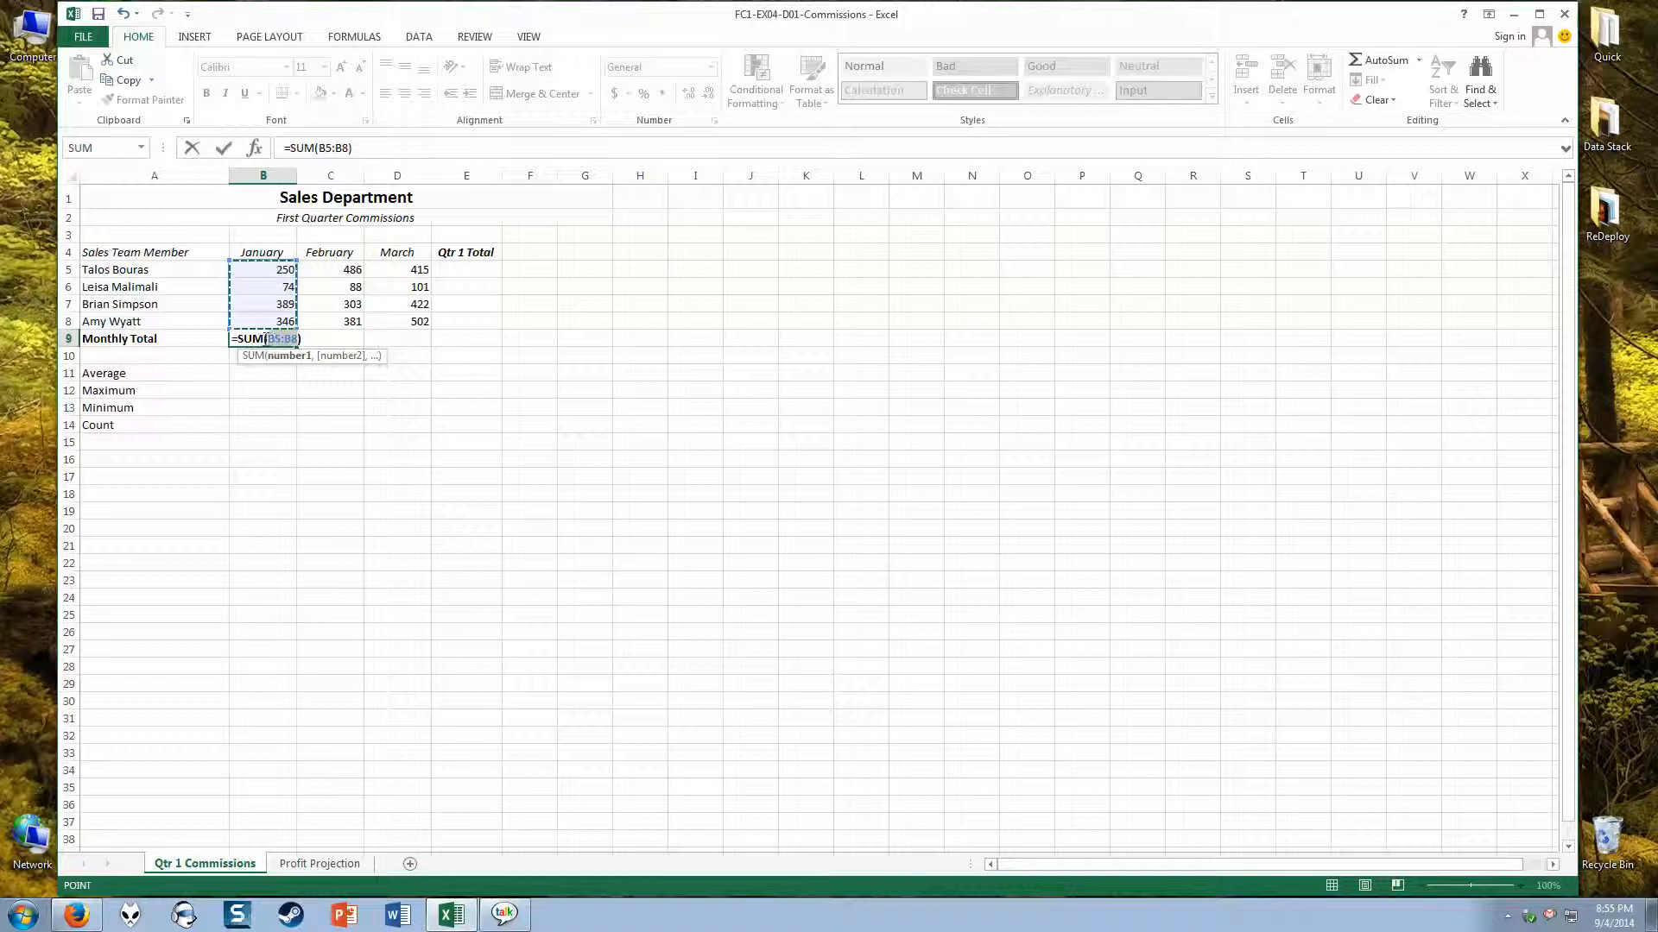
{"action": "left_click", "coordinate": [264, 287]}
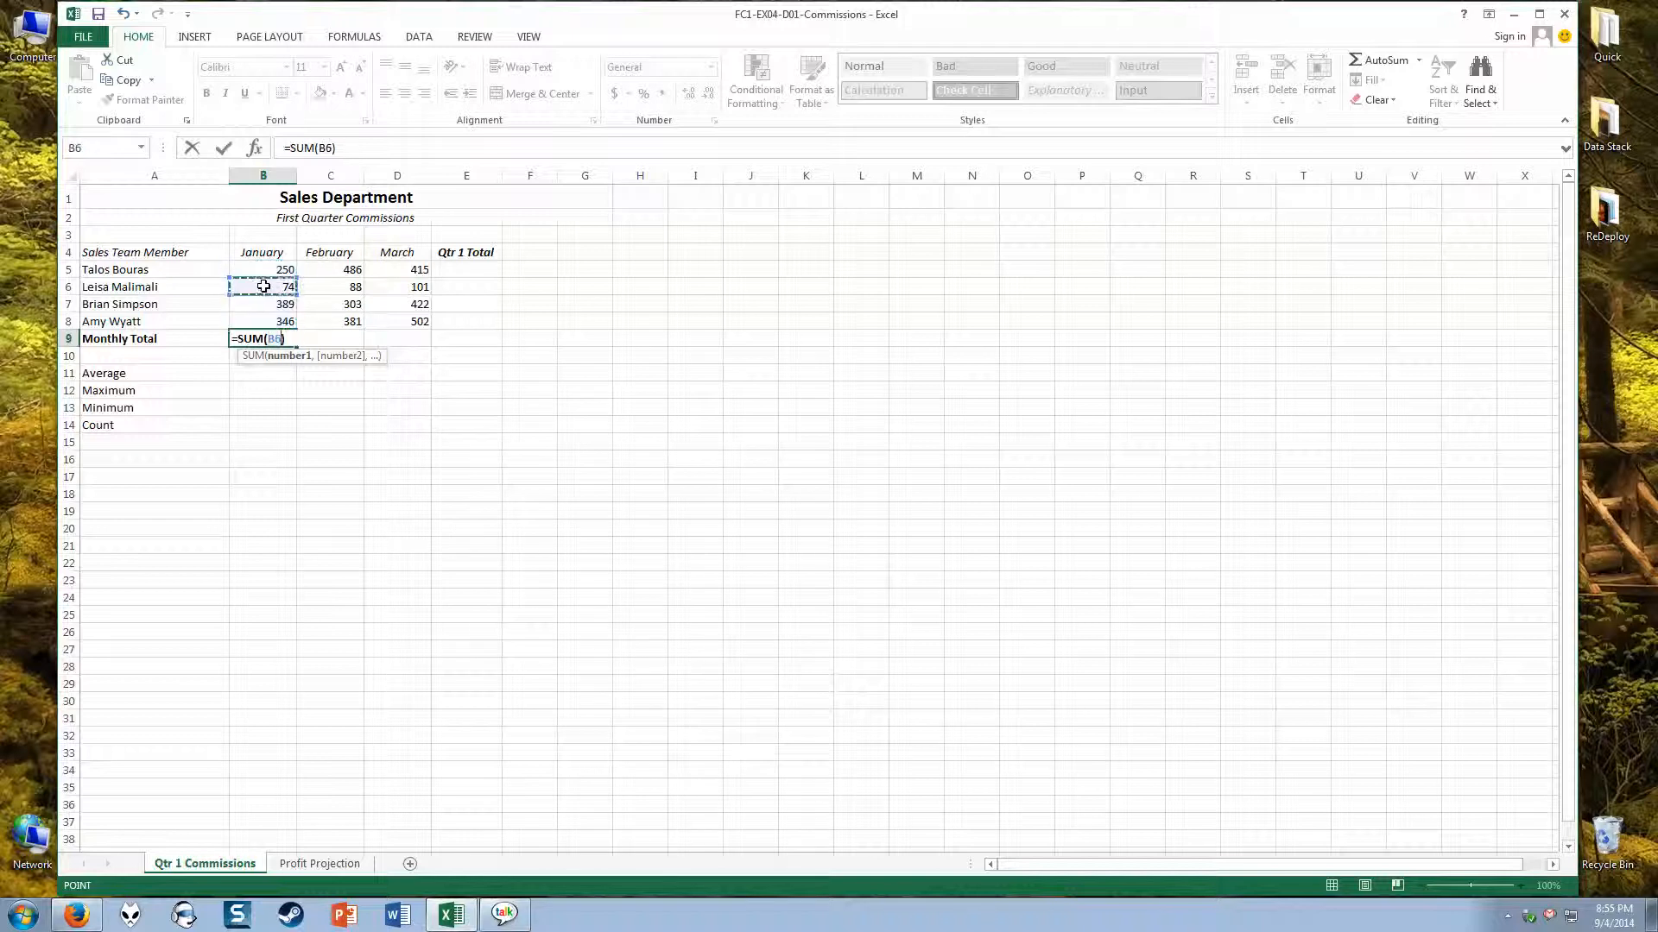
{"action": "left_click_drag", "start_coordinate": [264, 290], "coordinate": [265, 319]}
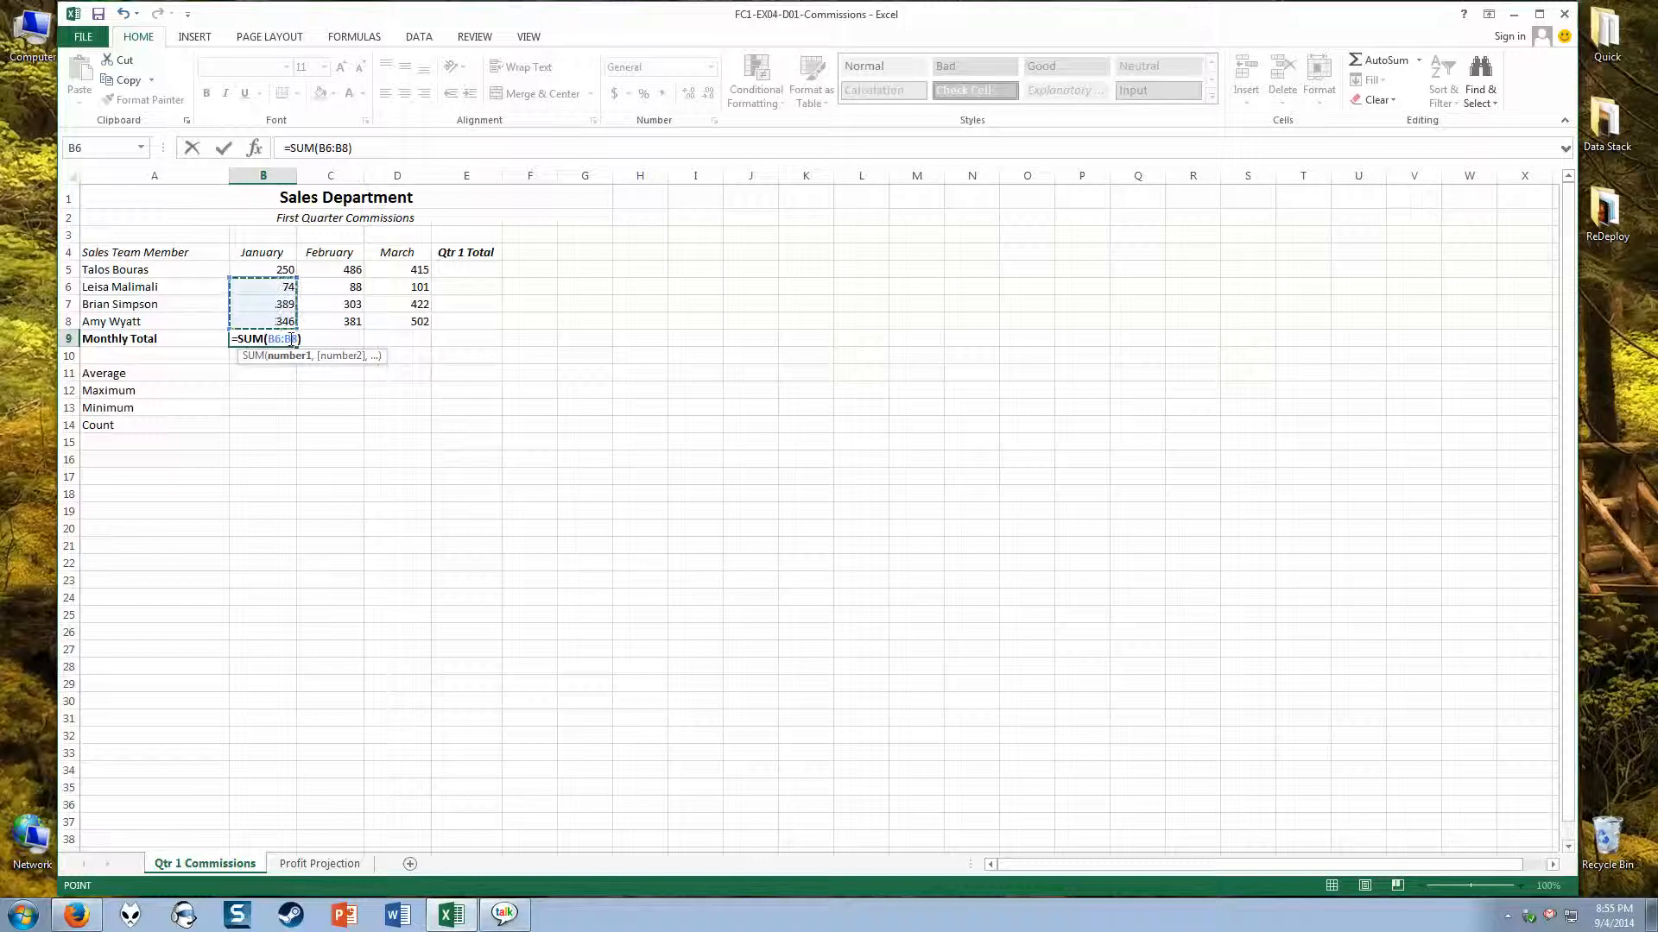
{"action": "left_click_drag", "start_coordinate": [264, 274], "coordinate": [263, 321]}
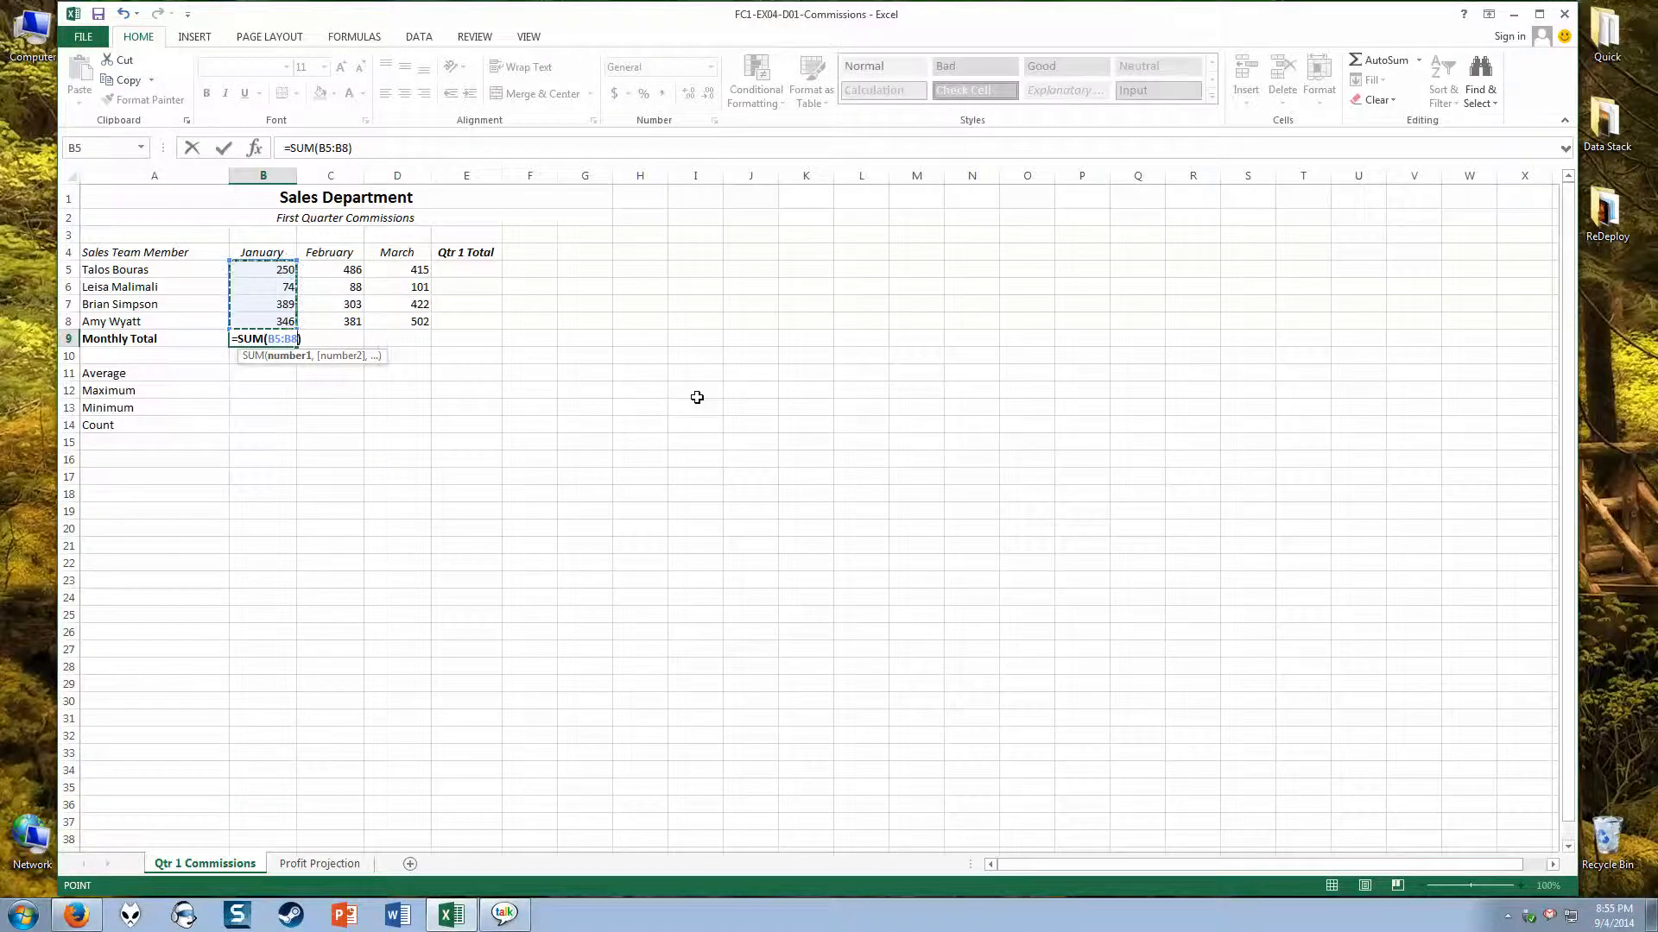
{"action": "key", "text": "Return"}
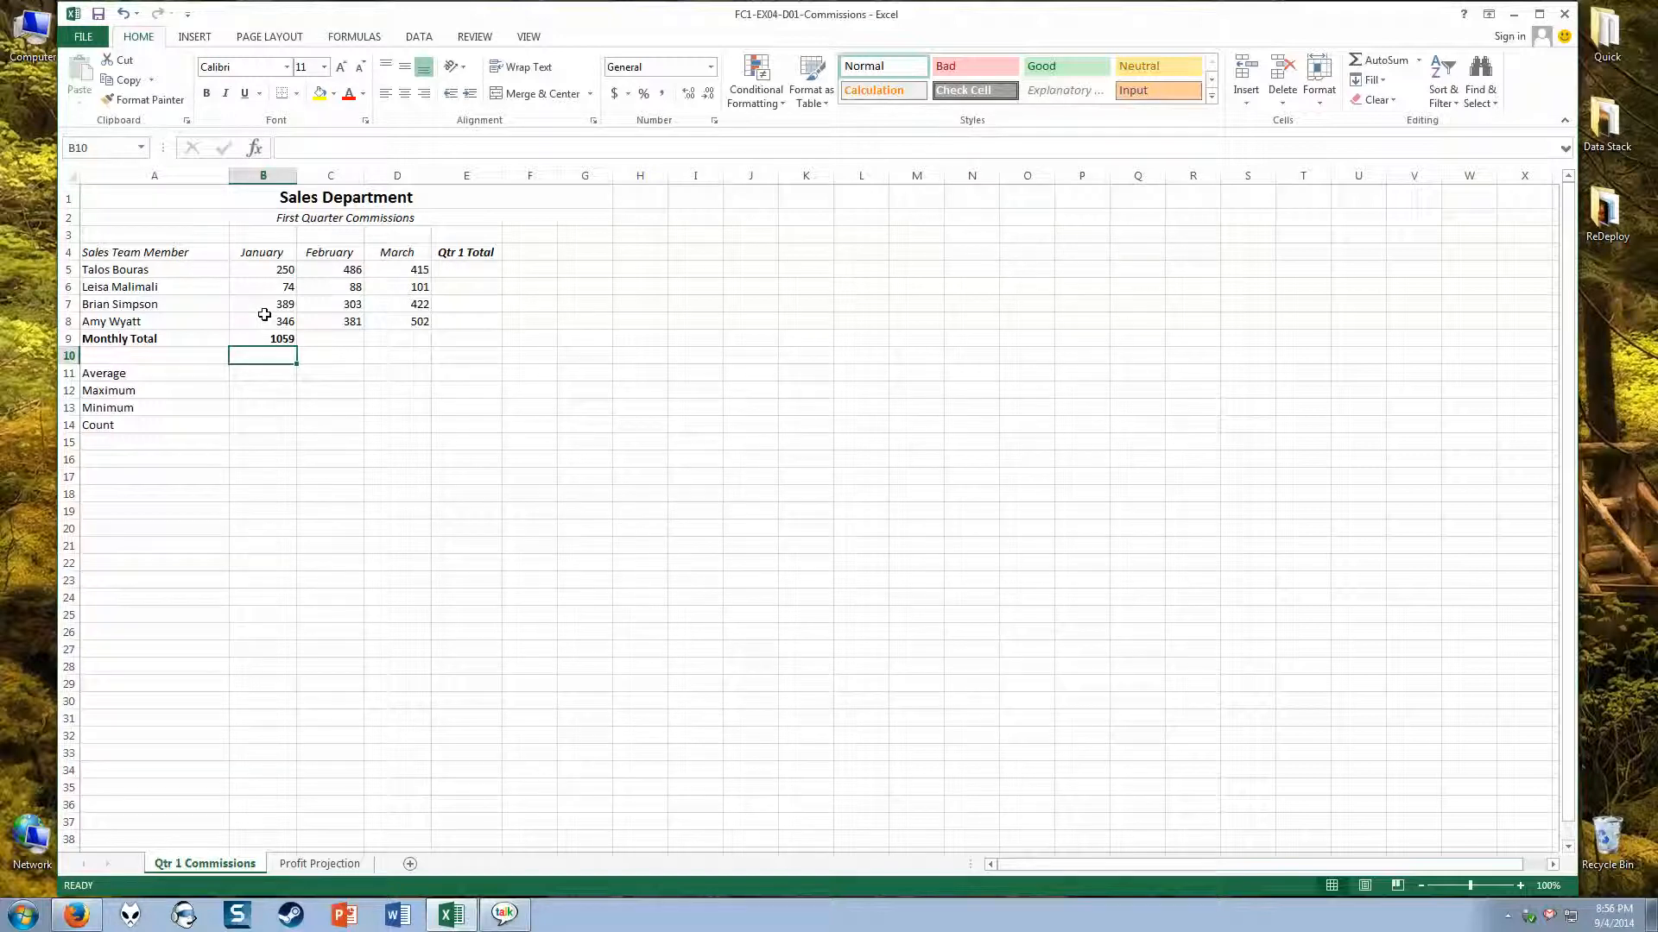
Step: Use AutoSum in E7 to total that team member's January to March commissions from B7:D7
{"action": "left_click", "coordinate": [460, 305]}
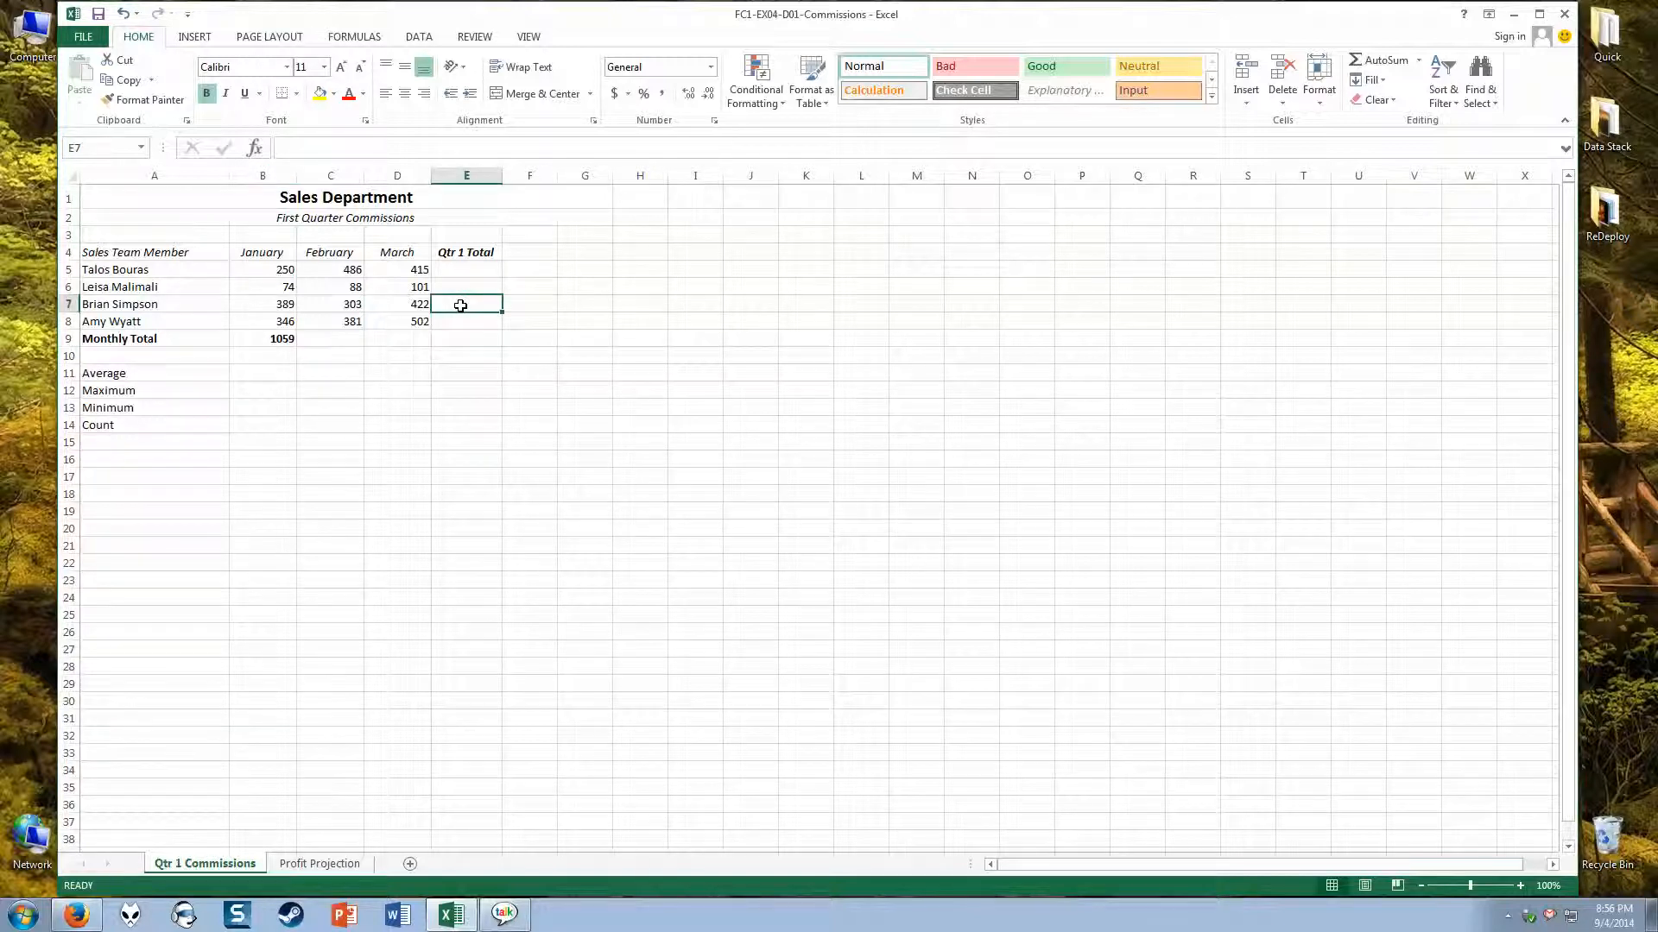
{"action": "left_click", "coordinate": [1384, 68]}
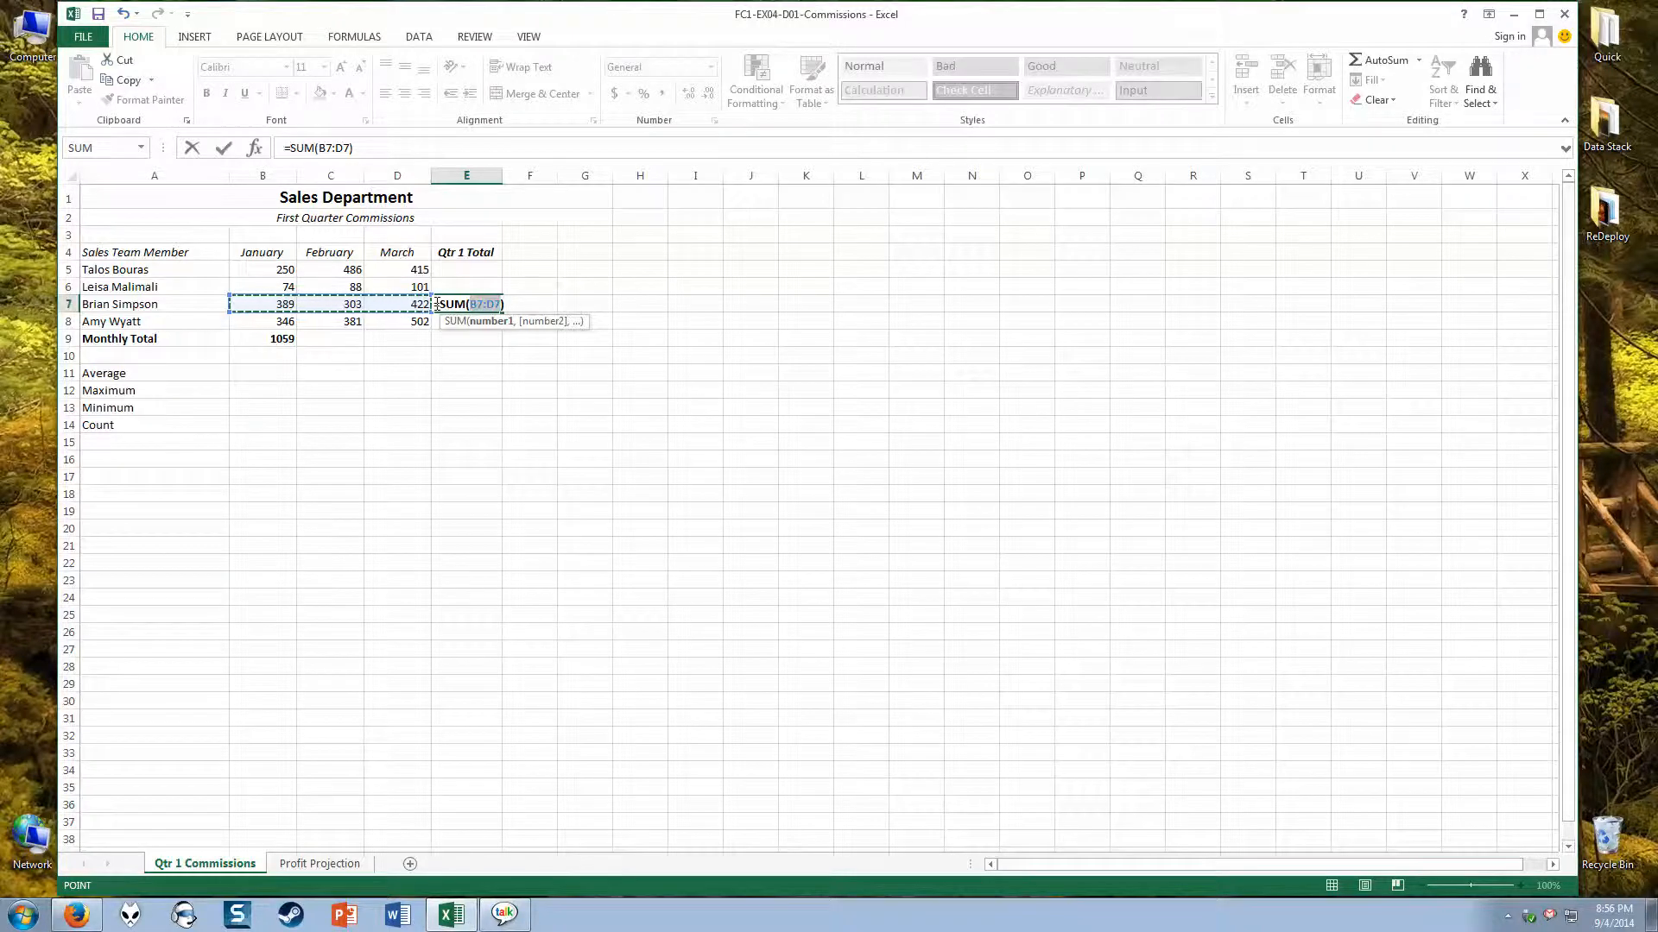
{"action": "key", "text": "Return"}
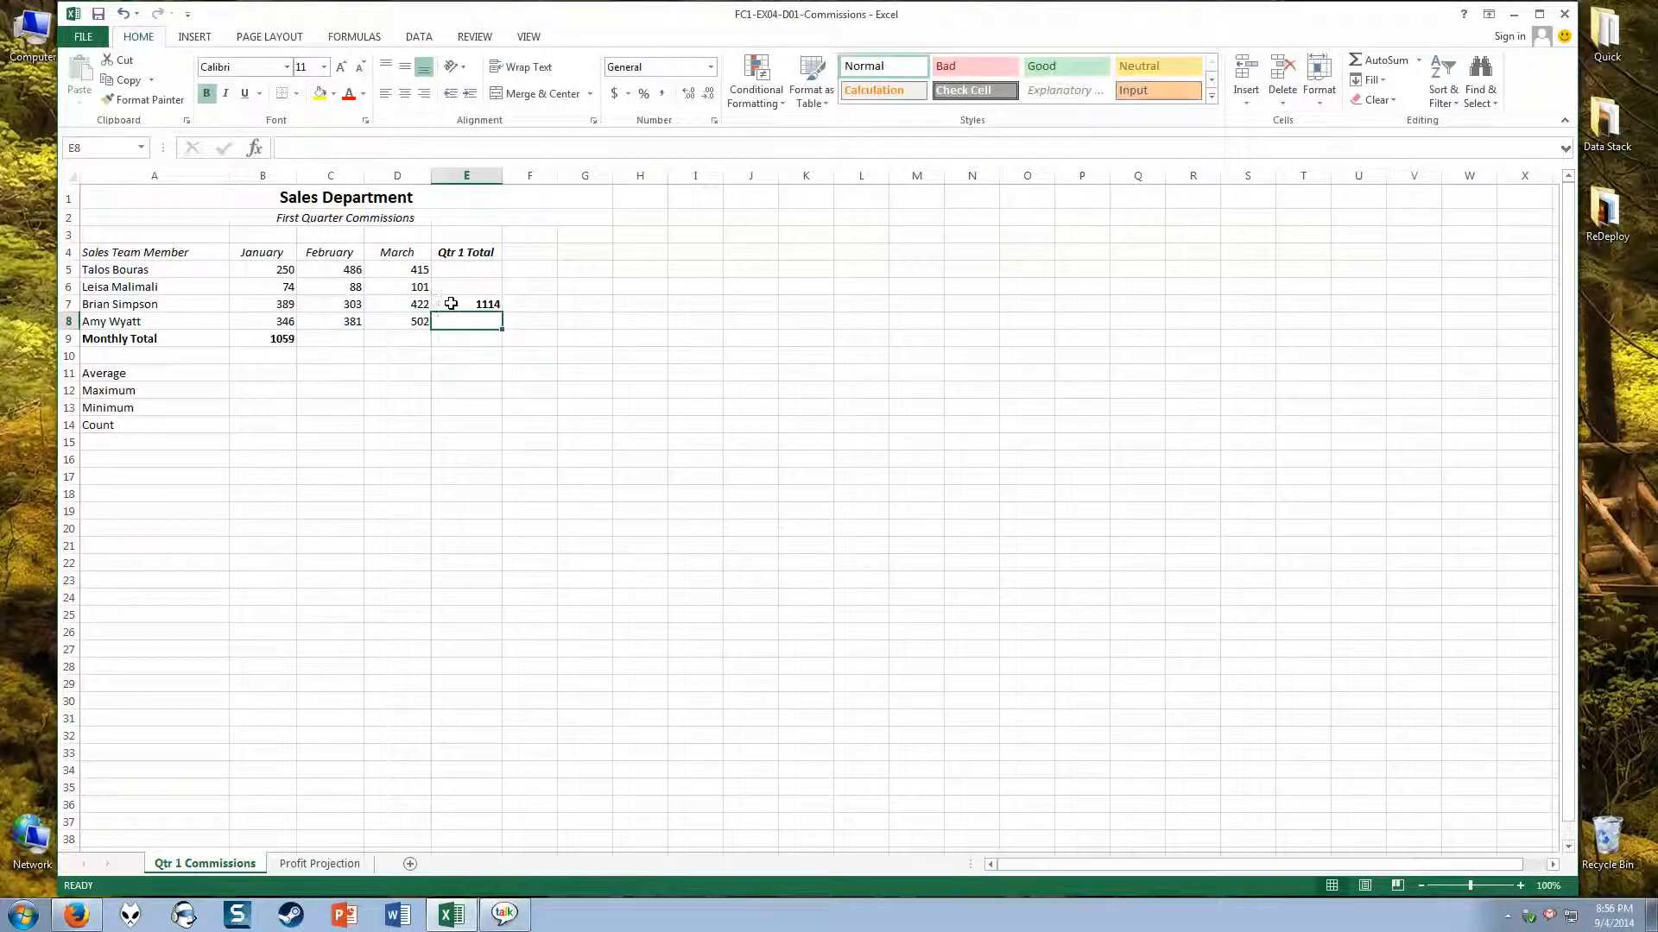
{"action": "left_click", "coordinate": [450, 304]}
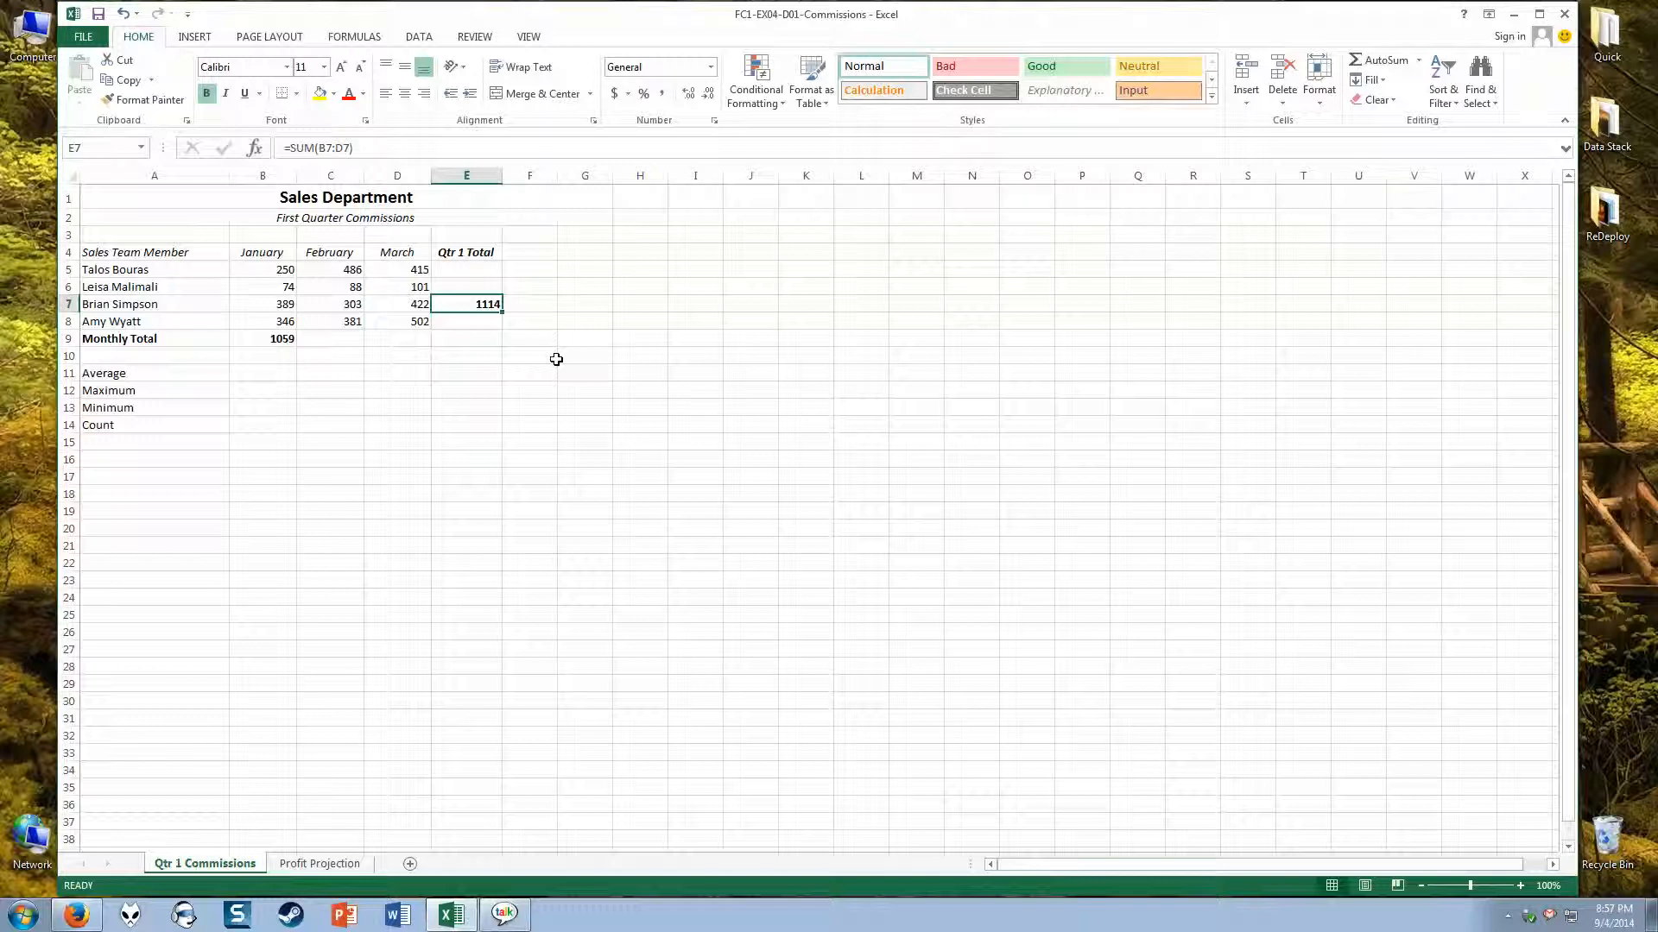
Step: Change the quarter total column header in E4 to "2 MonthTotal"
{"action": "left_click", "coordinate": [465, 274]}
{"action": "left_click", "coordinate": [461, 251]}
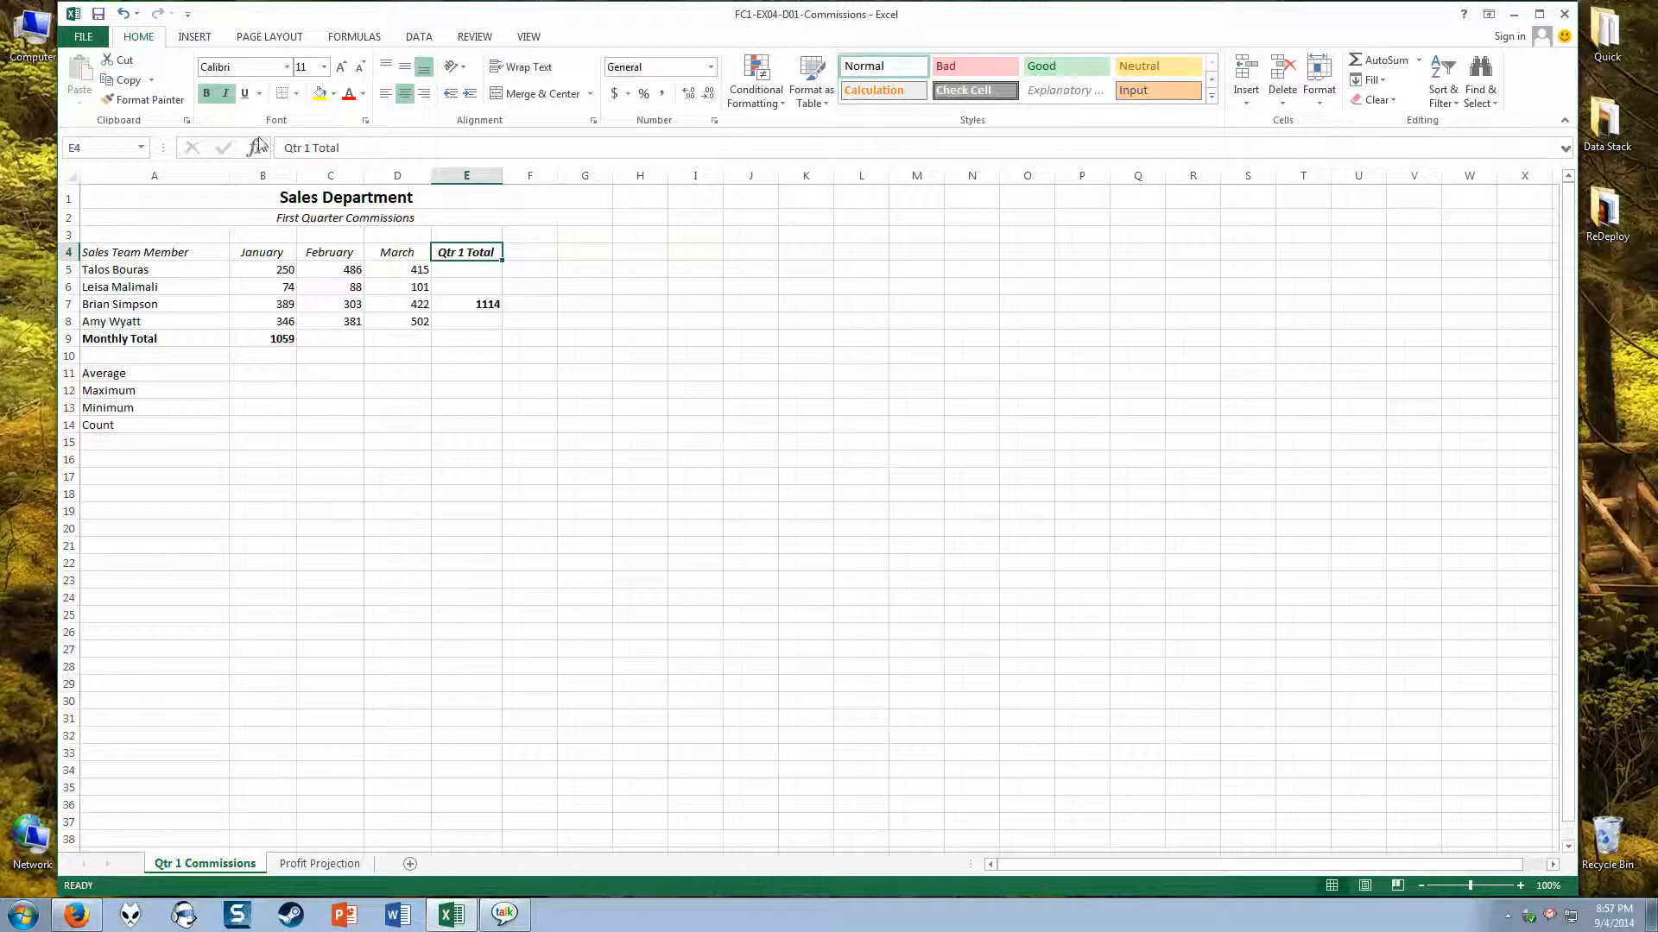
{"action": "left_click_drag", "start_coordinate": [285, 149], "coordinate": [313, 147]}
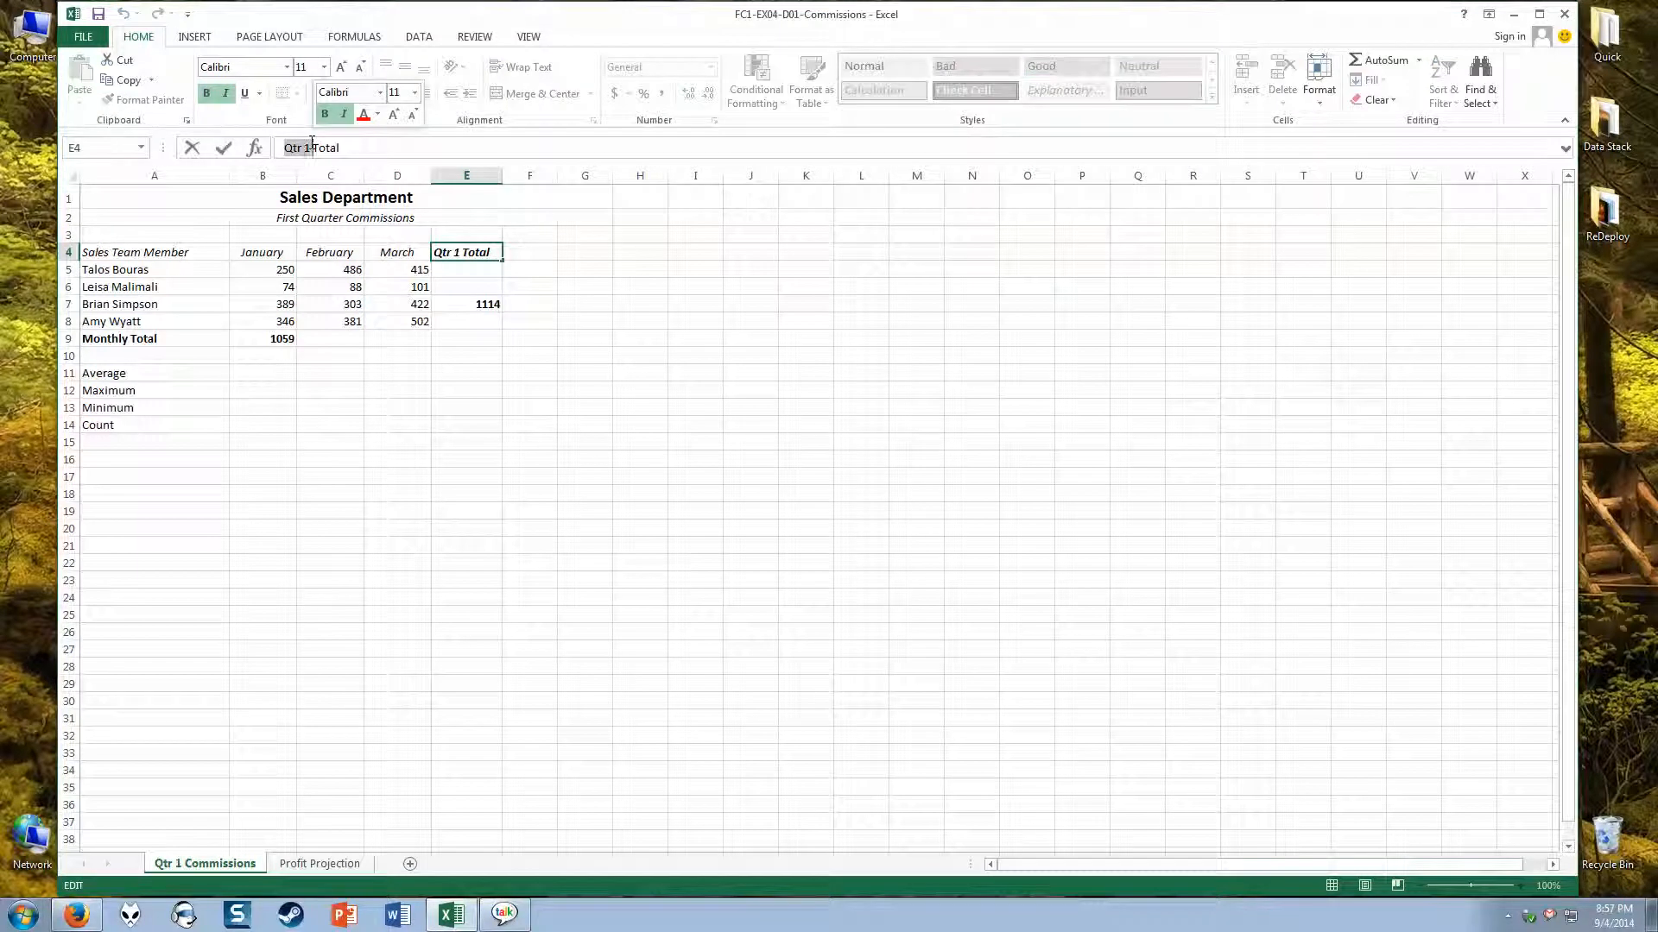
{"action": "type", "text": "2 Month"}
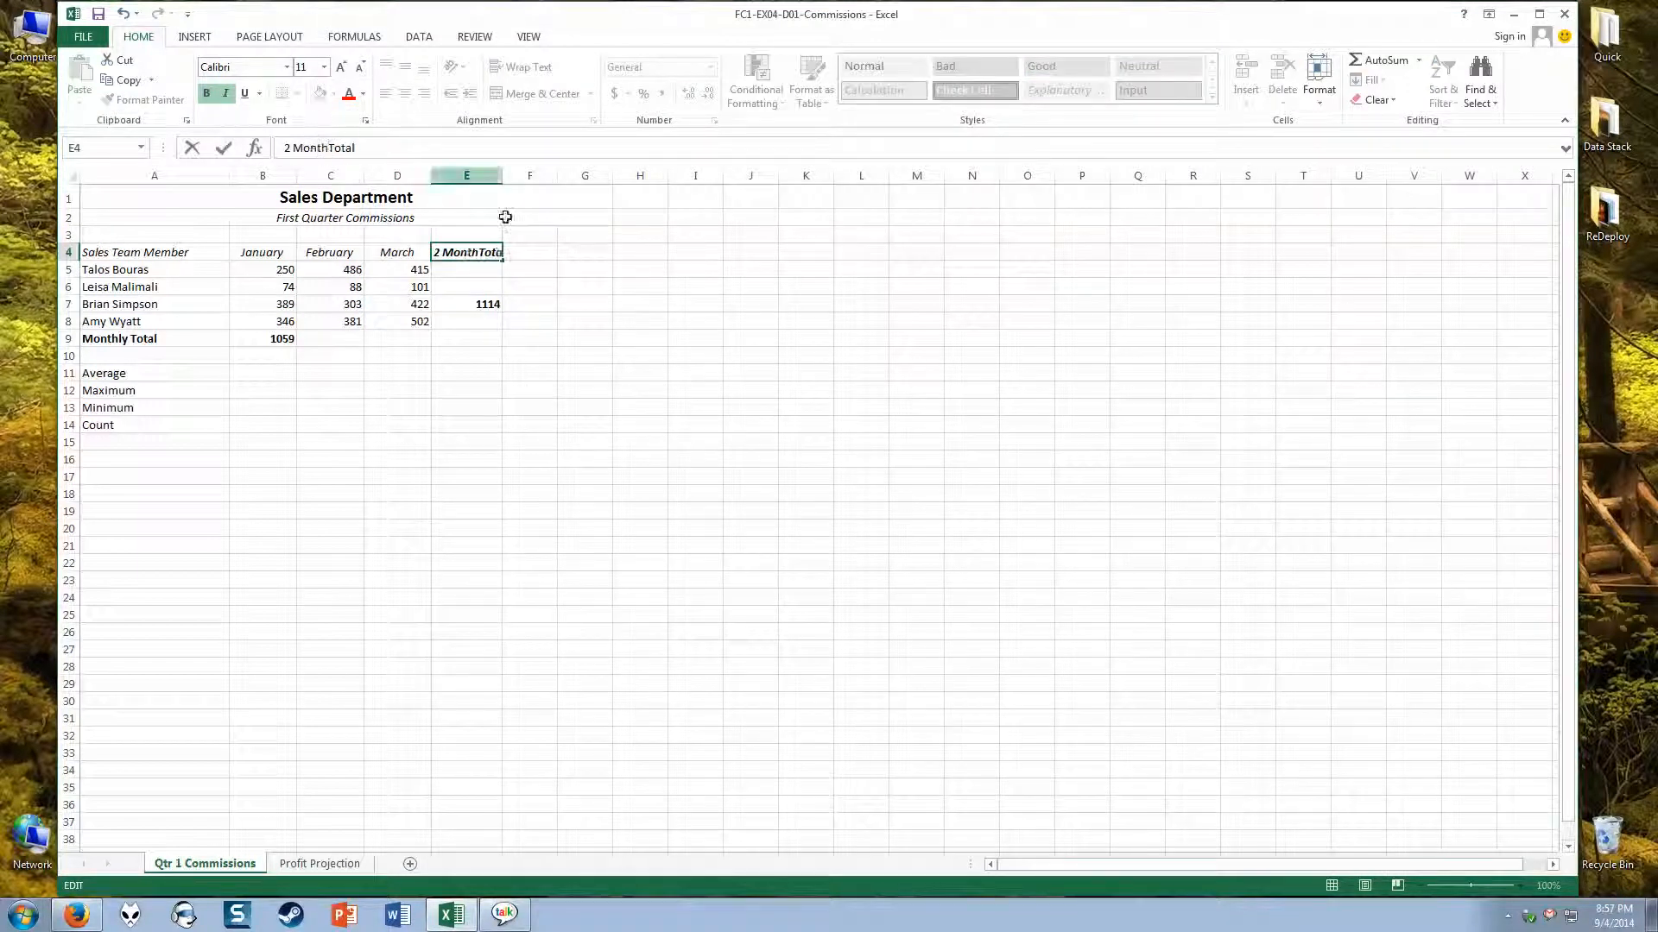
{"action": "left_click", "coordinate": [638, 269]}
Step: Use AutoSum in E5 with the range narrowed to January and February, B5:C5
{"action": "left_click", "coordinate": [447, 271]}
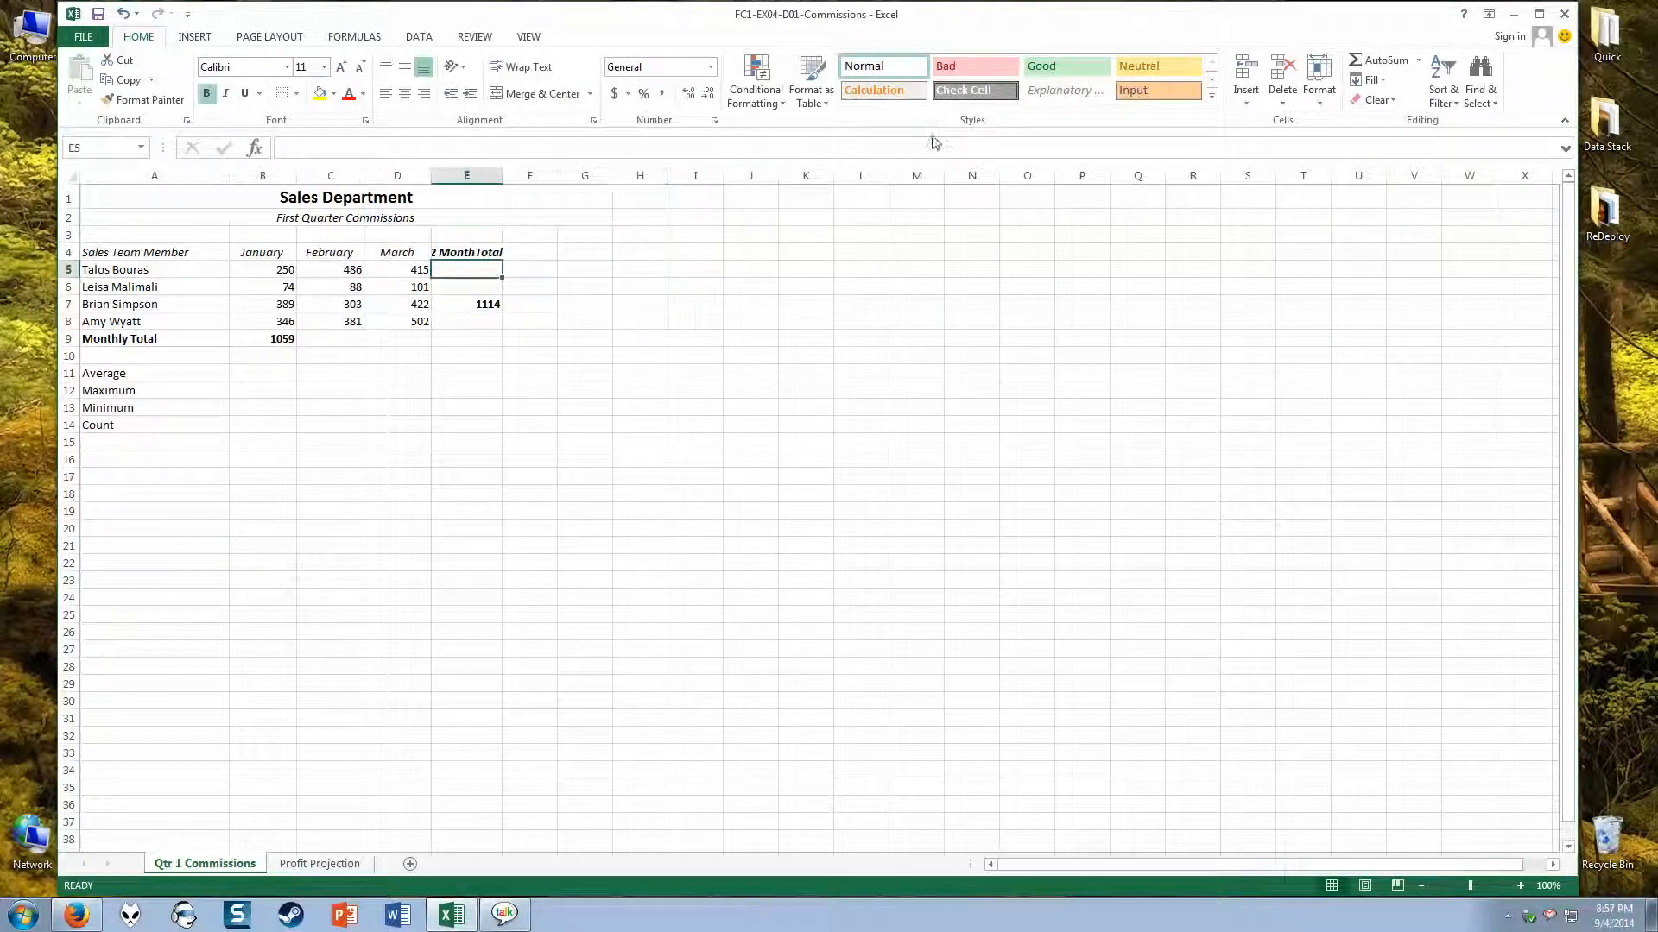
{"action": "left_click", "coordinate": [1380, 59]}
{"action": "left_click_drag", "start_coordinate": [270, 269], "coordinate": [329, 281]}
{"action": "key", "text": "Return"}
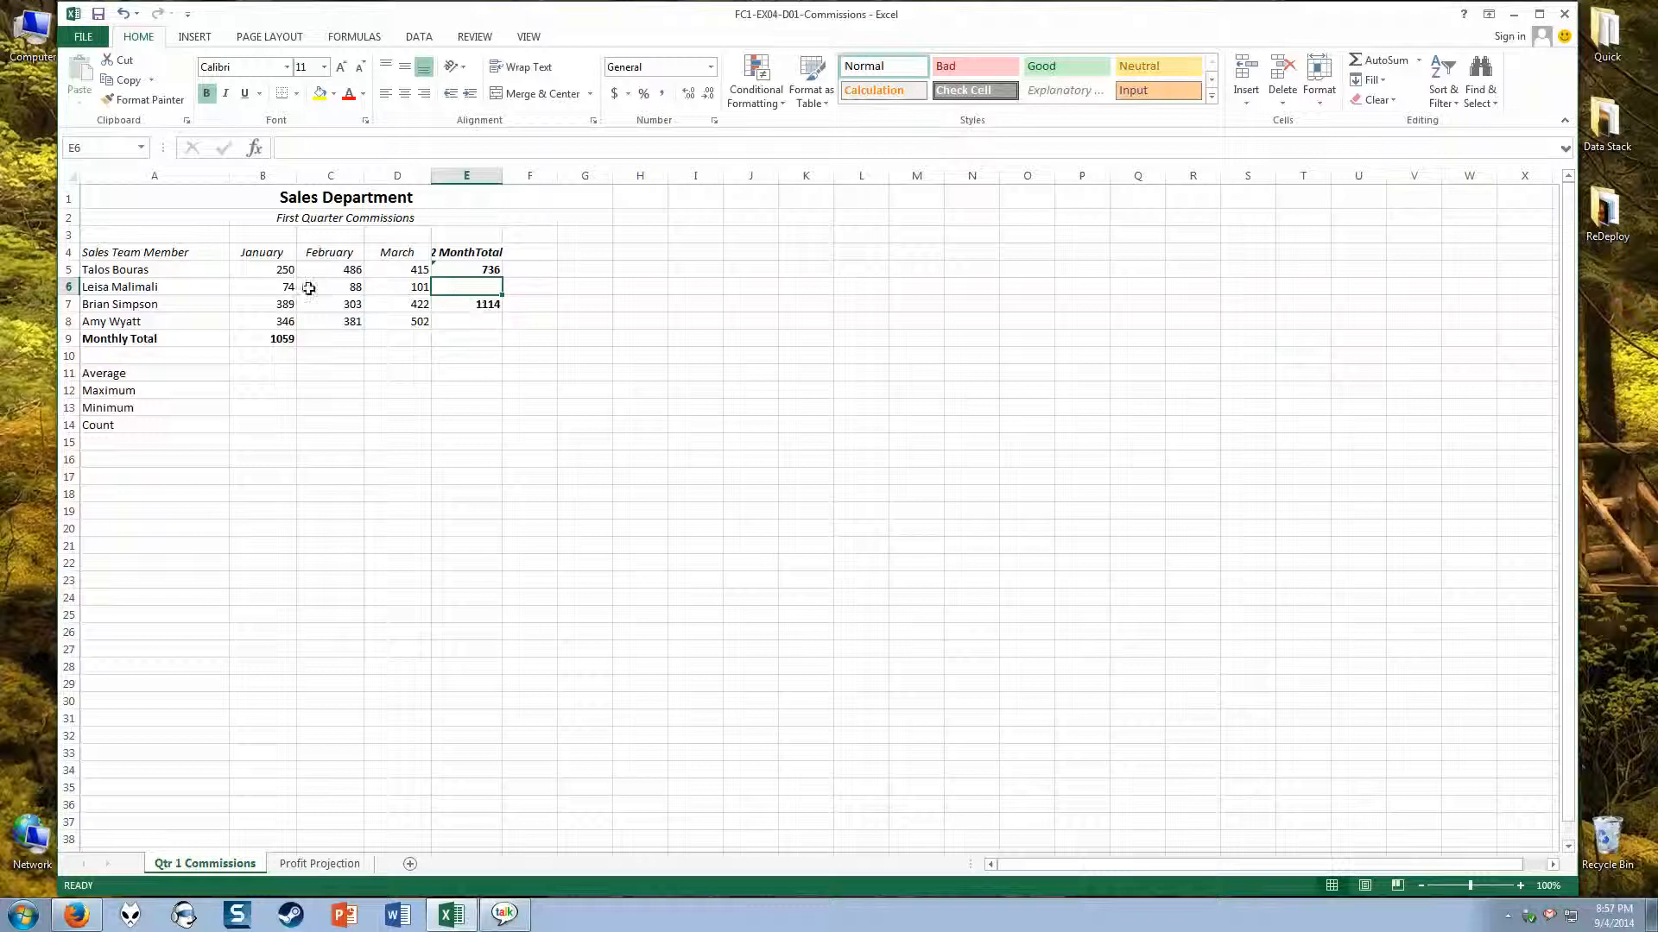
Step: Use AutoSum in E6, try arbitrary ranges for the sum, and enter it with February and March only, C6:D6
{"action": "left_click", "coordinate": [1390, 59]}
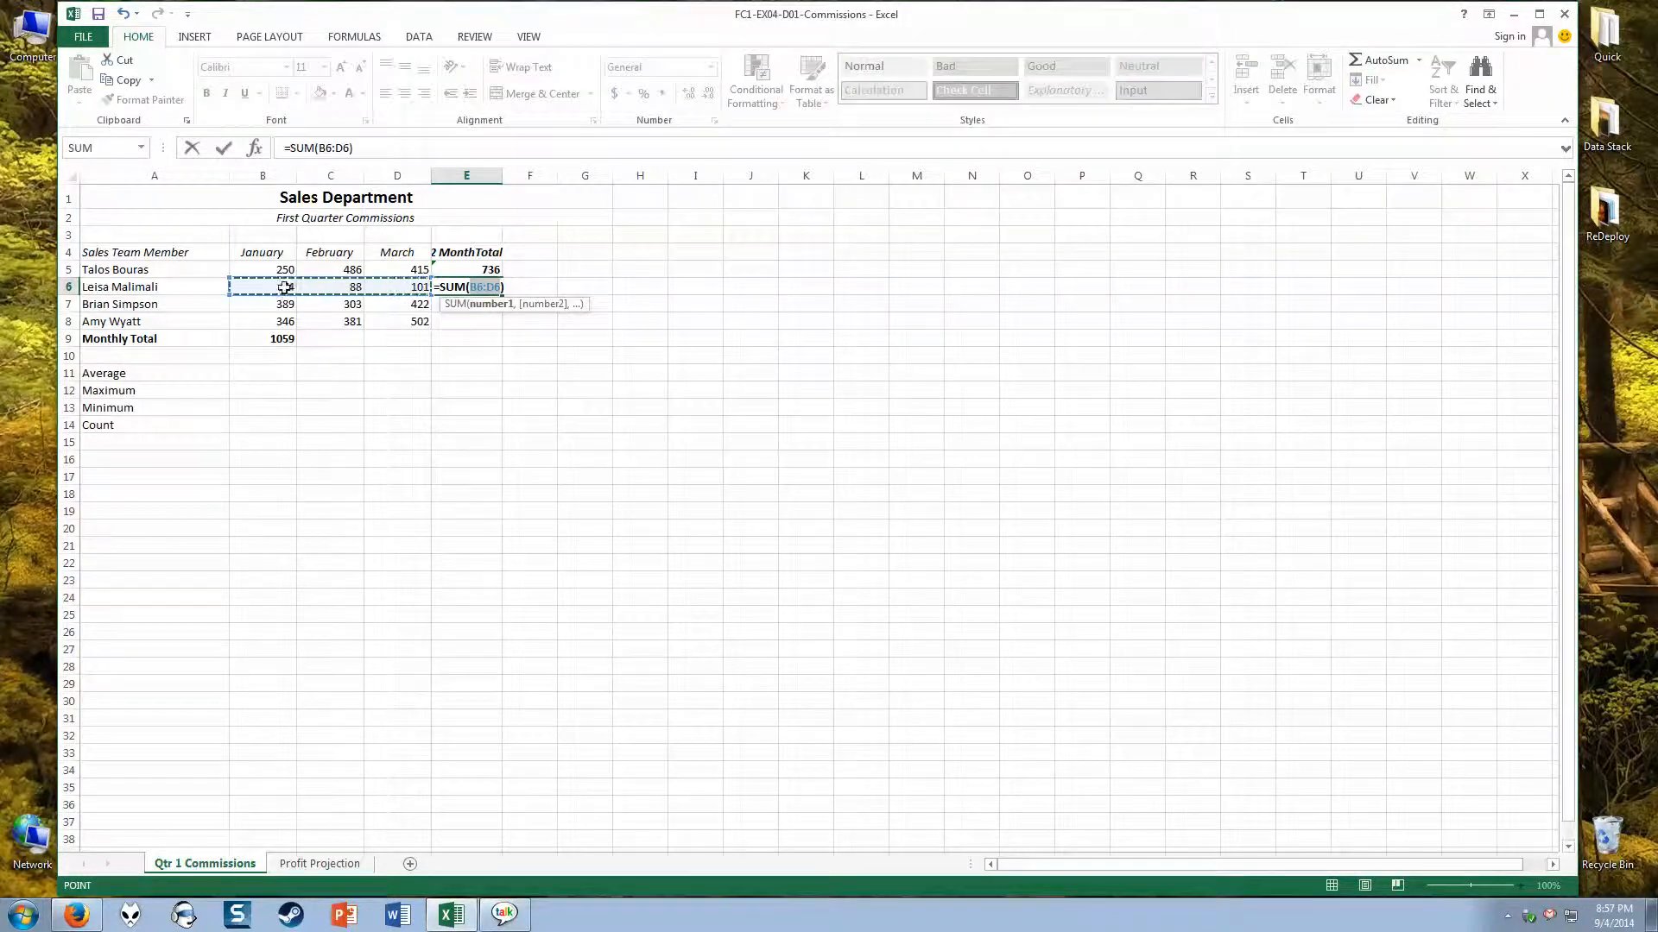
{"action": "left_click_drag", "start_coordinate": [292, 288], "coordinate": [396, 287]}
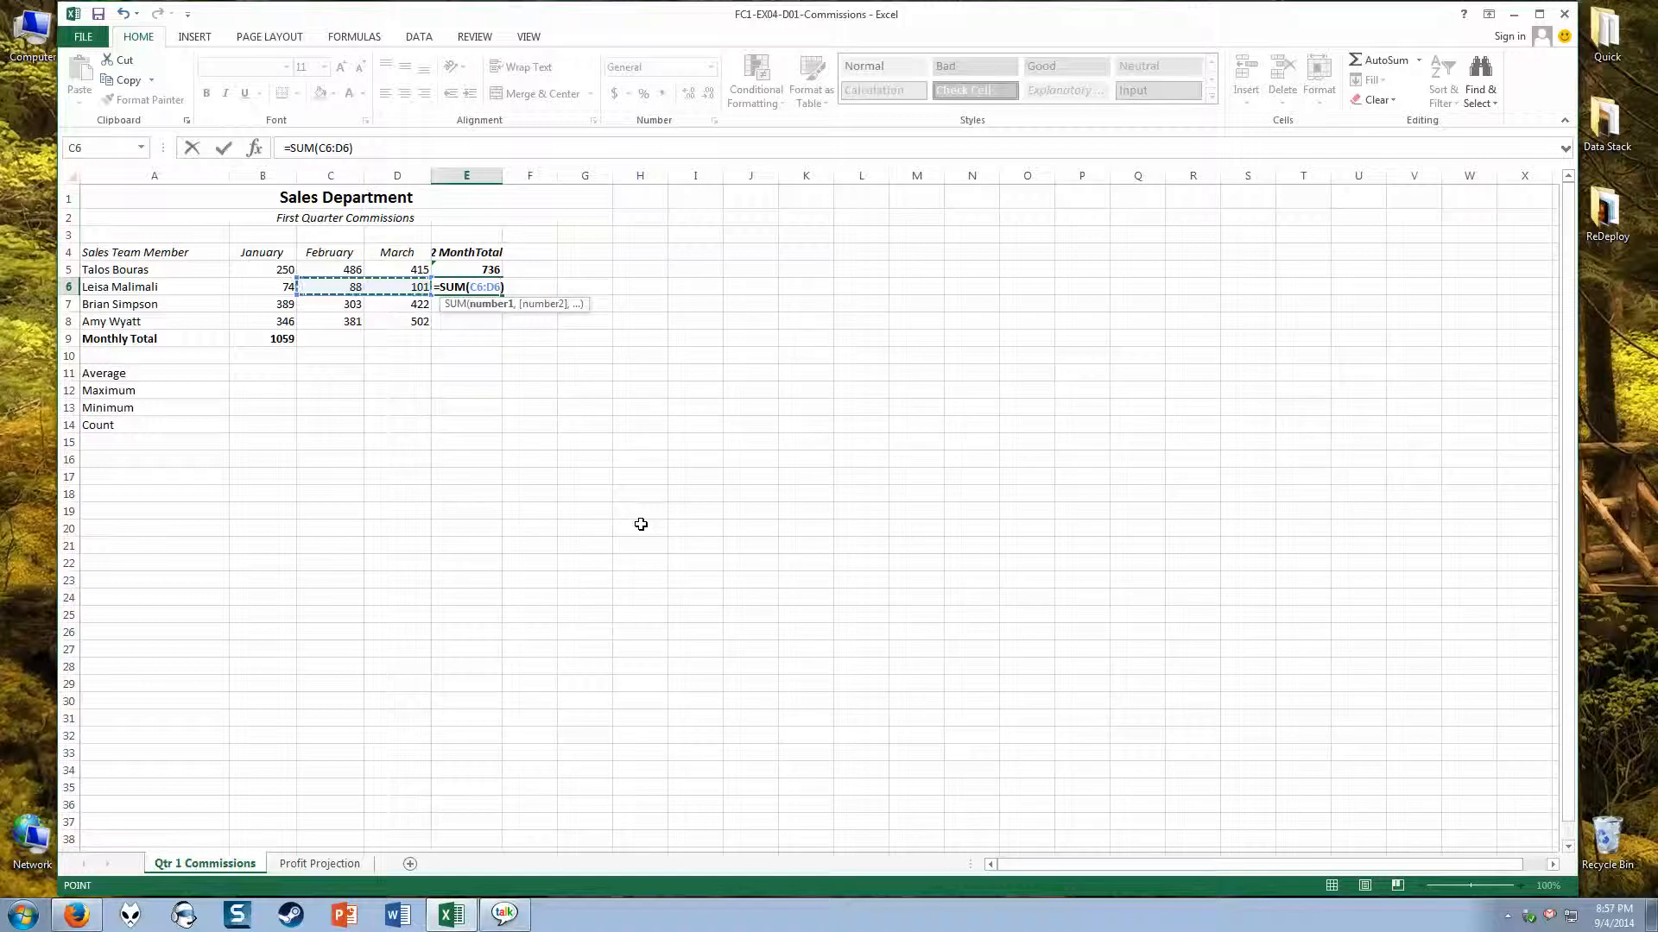
{"action": "left_click_drag", "start_coordinate": [801, 493], "coordinate": [641, 595]}
{"action": "left_click_drag", "start_coordinate": [908, 341], "coordinate": [528, 441]}
{"action": "left_click_drag", "start_coordinate": [399, 680], "coordinate": [691, 426]}
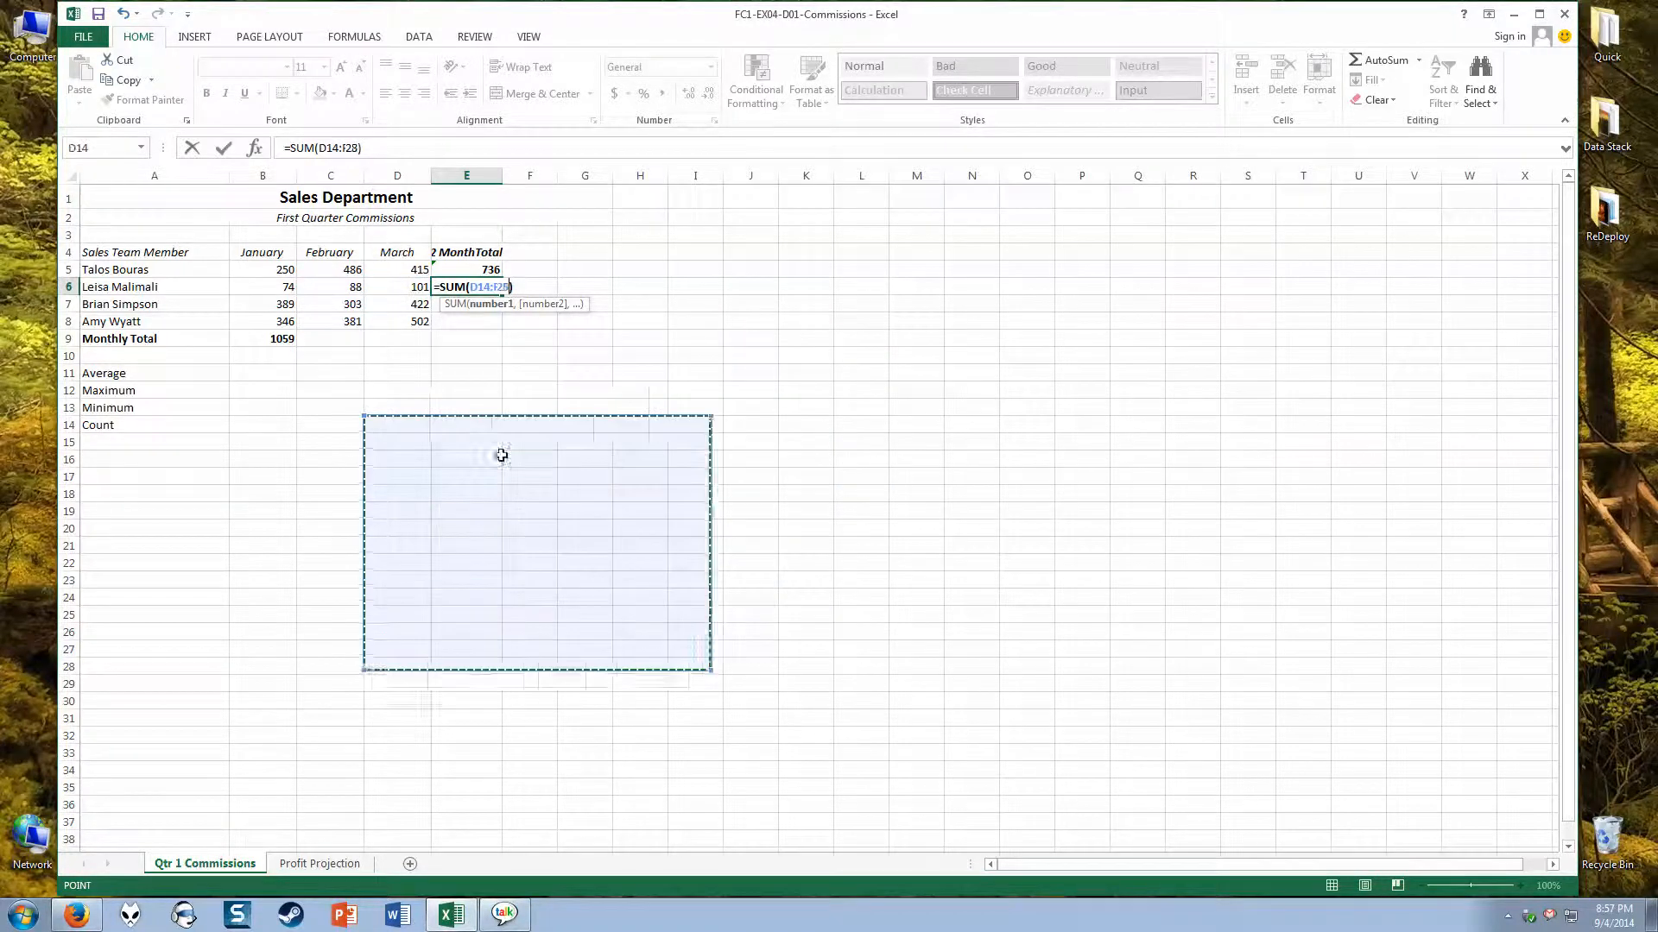
{"action": "left_click_drag", "start_coordinate": [479, 408], "coordinate": [186, 253]}
{"action": "left_click_drag", "start_coordinate": [1058, 708], "coordinate": [1133, 678]}
{"action": "left_click", "coordinate": [1303, 406]}
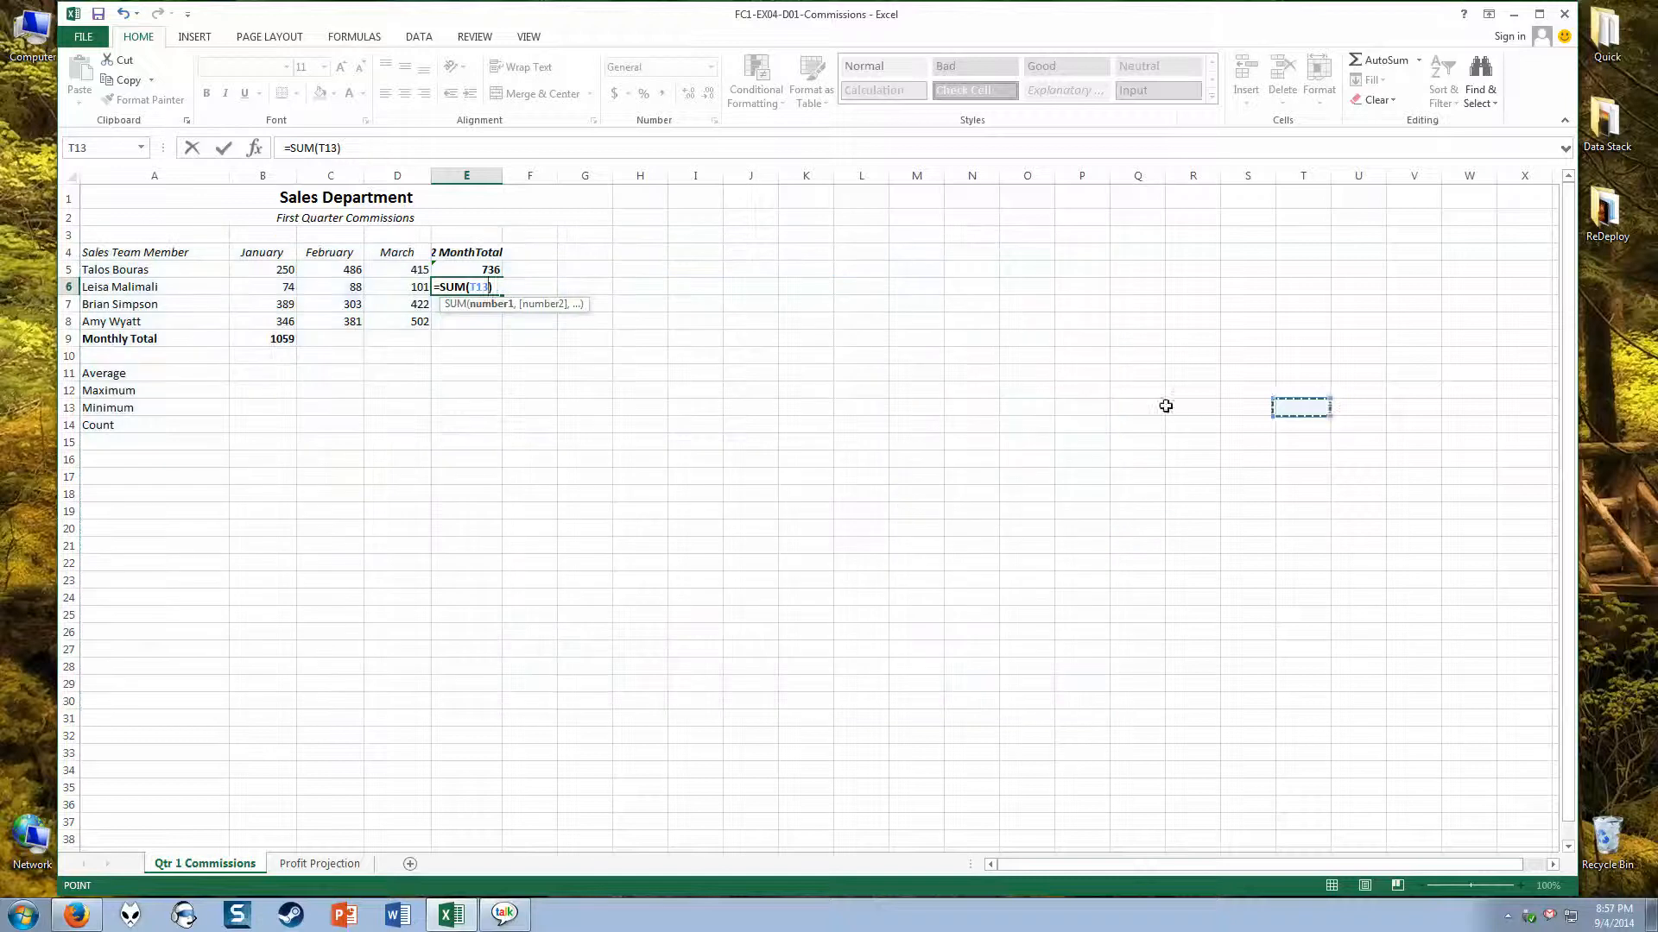
{"action": "left_click_drag", "start_coordinate": [342, 291], "coordinate": [394, 291]}
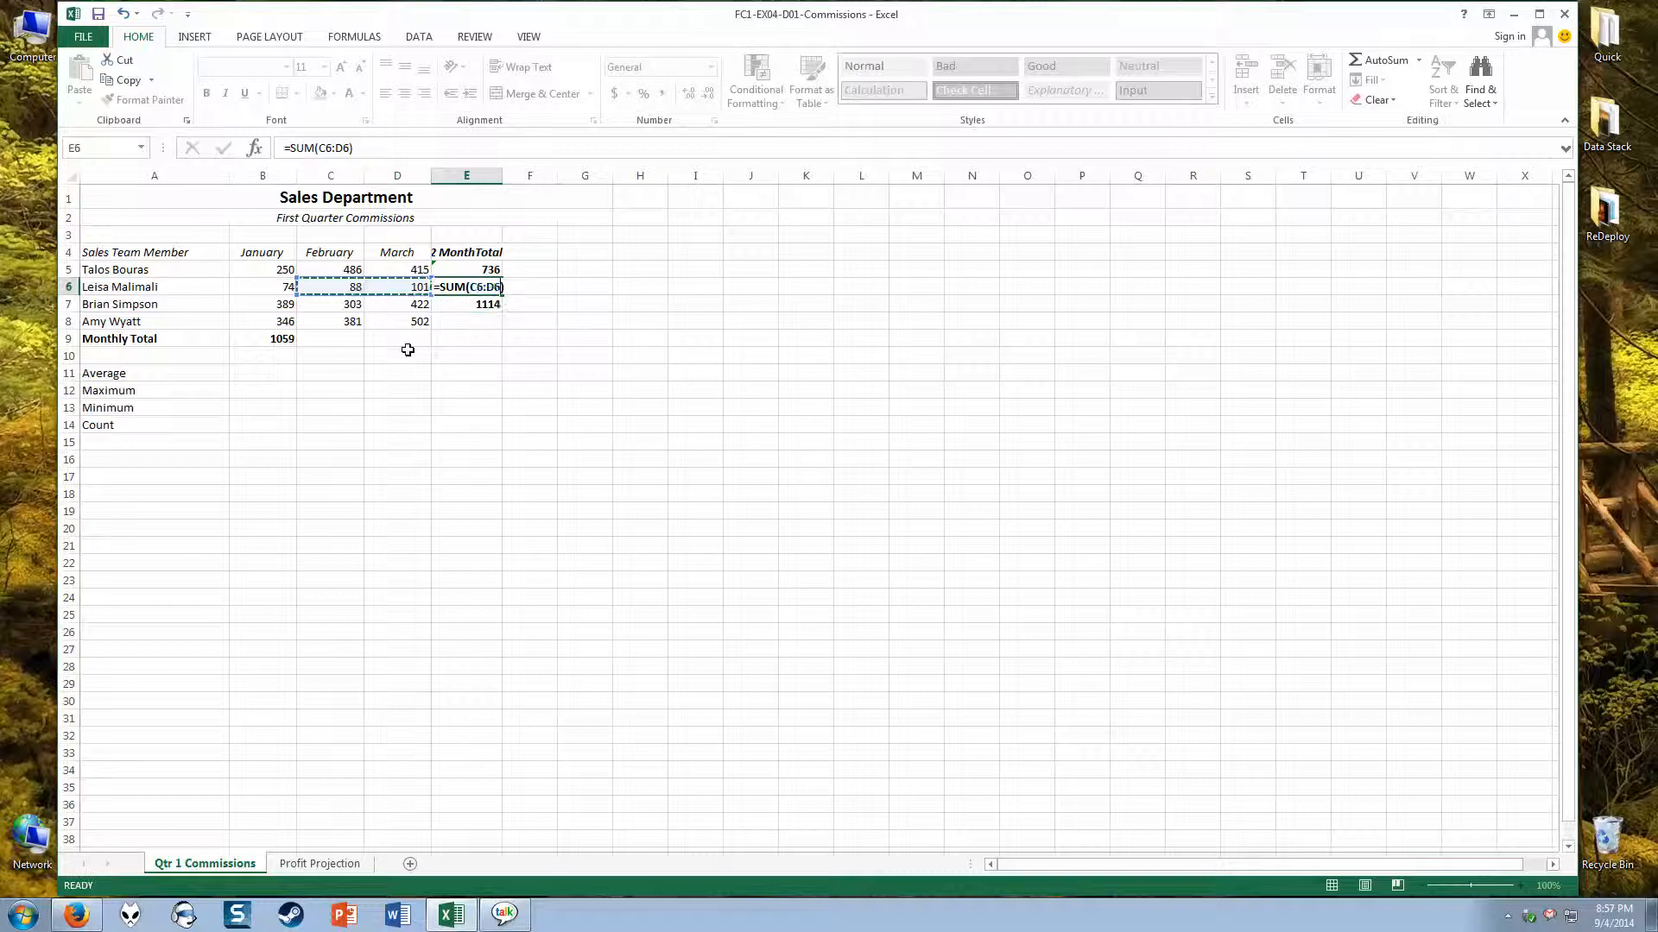
{"action": "key", "text": "Return"}
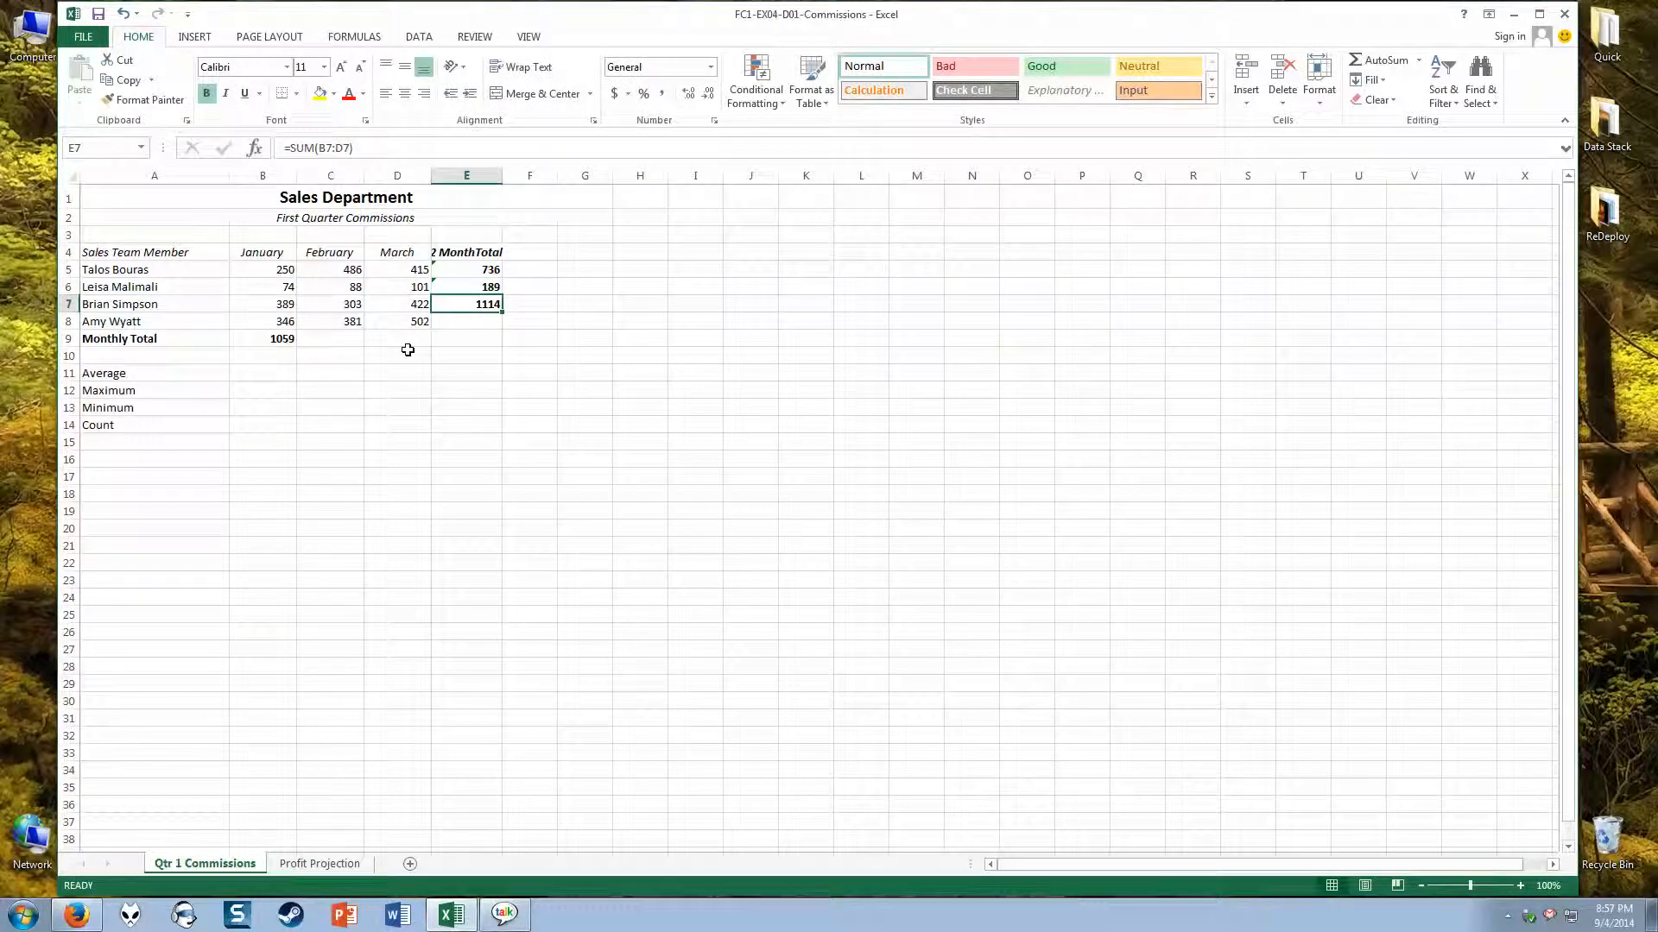
Step: Clear the row totals in E5:E7 and the January monthly total in B9
{"action": "key", "text": "Up"}
{"action": "key", "text": "Up"}
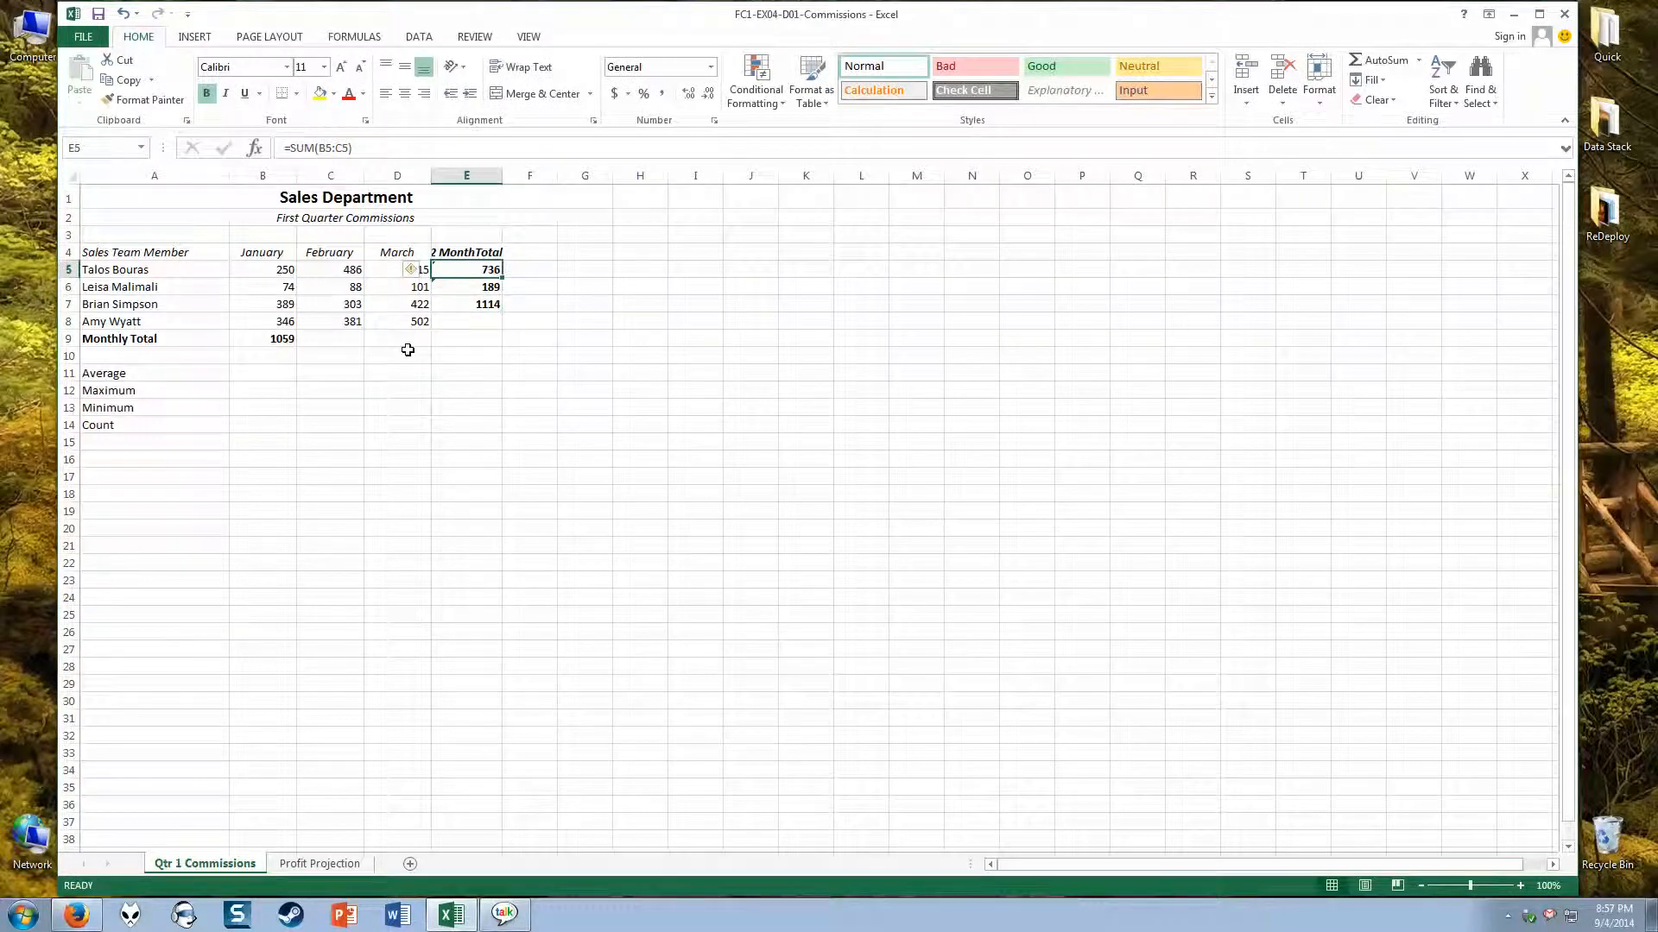
{"action": "key", "text": "Delete"}
{"action": "key", "text": "Down"}
{"action": "key", "text": "Delete"}
{"action": "key", "text": "Down"}
{"action": "key", "text": "Delete"}
{"action": "key", "text": "Down"}
{"action": "key", "text": "Down"}
{"action": "key", "text": "Left"}
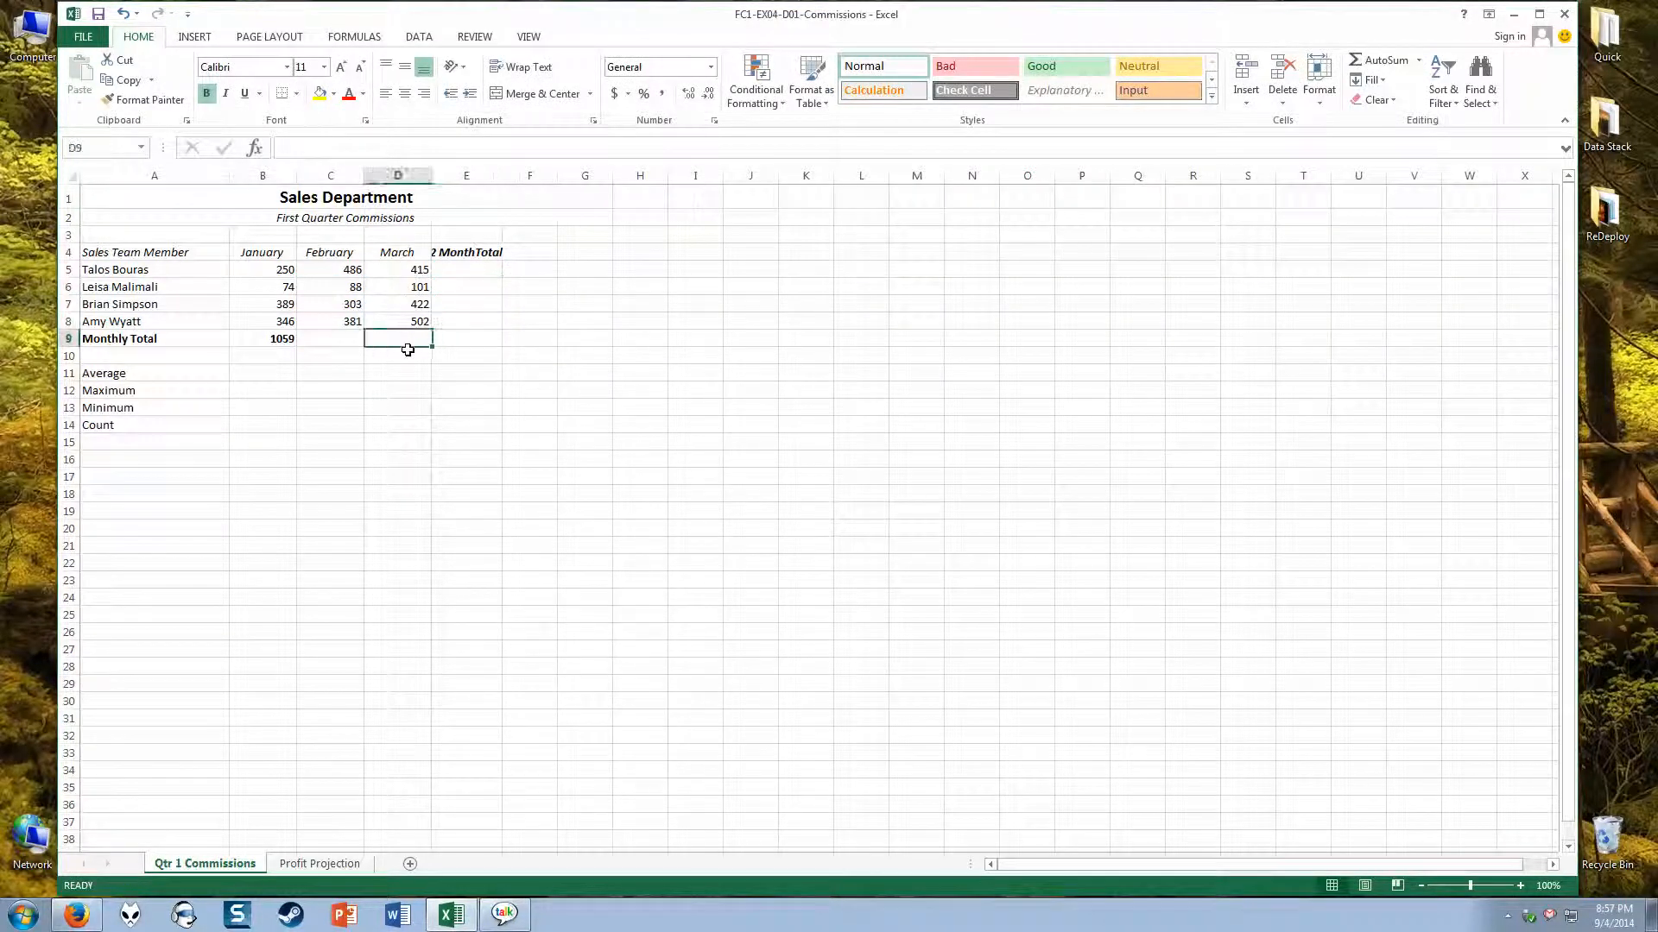
{"action": "key", "text": "Left"}
{"action": "key", "text": "Left"}
{"action": "key", "text": "Delete"}
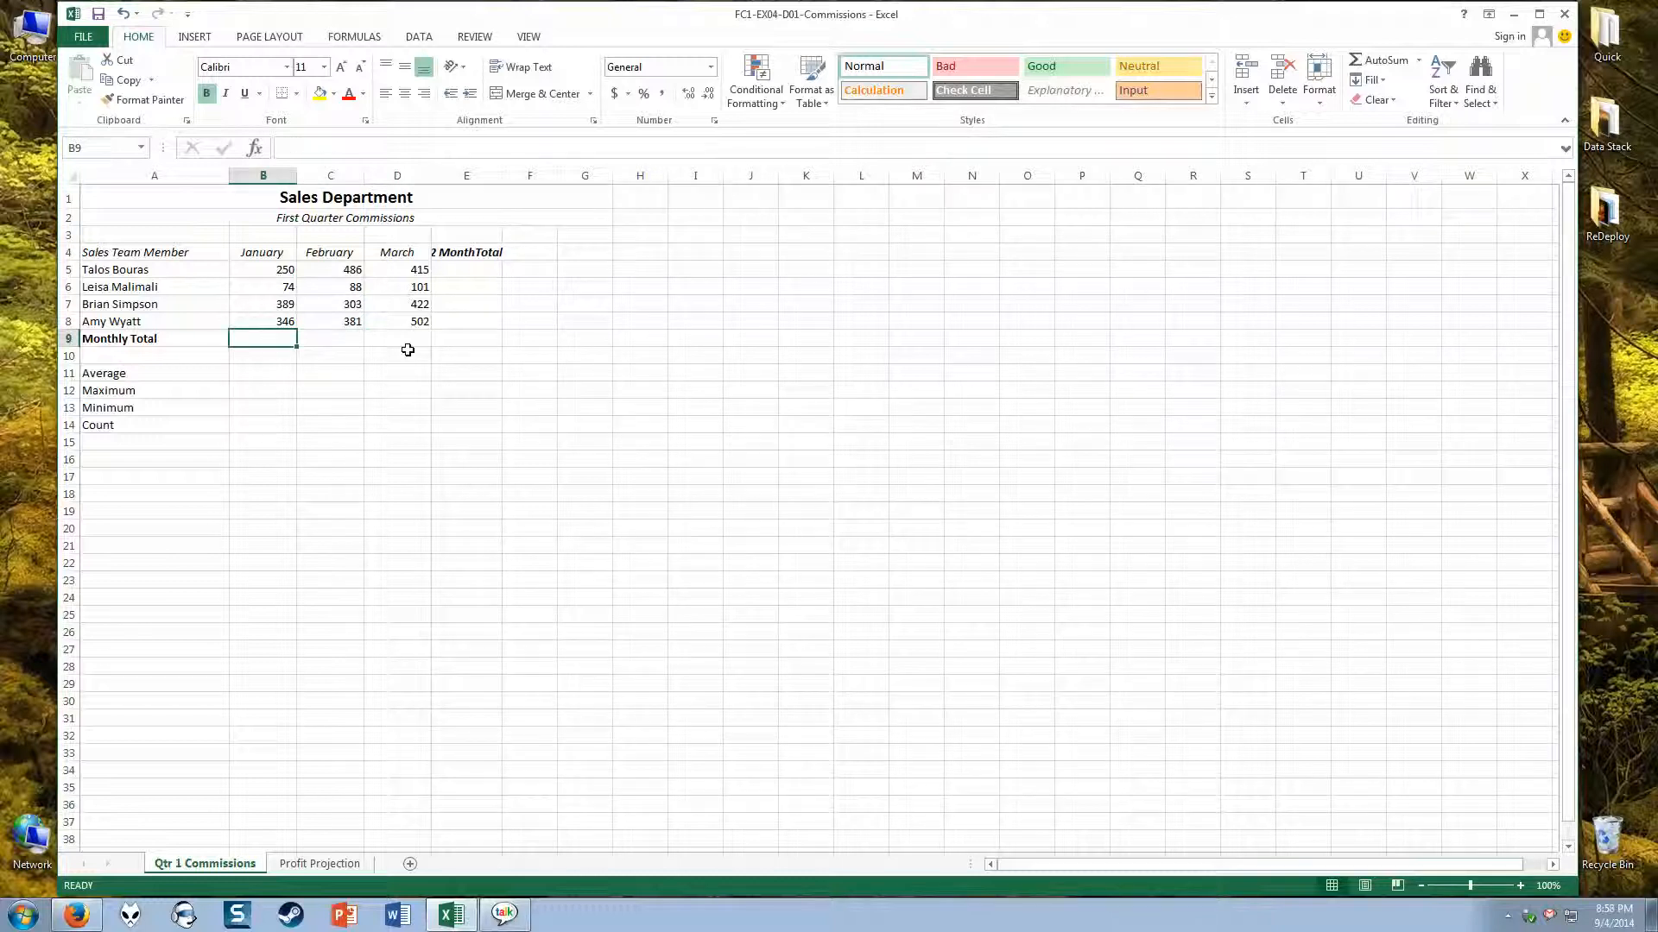
Step: Total B5:B8 in B9 with AutoSum and fill the formula across the Monthly Total row through E9
{"action": "left_click", "coordinate": [1379, 60]}
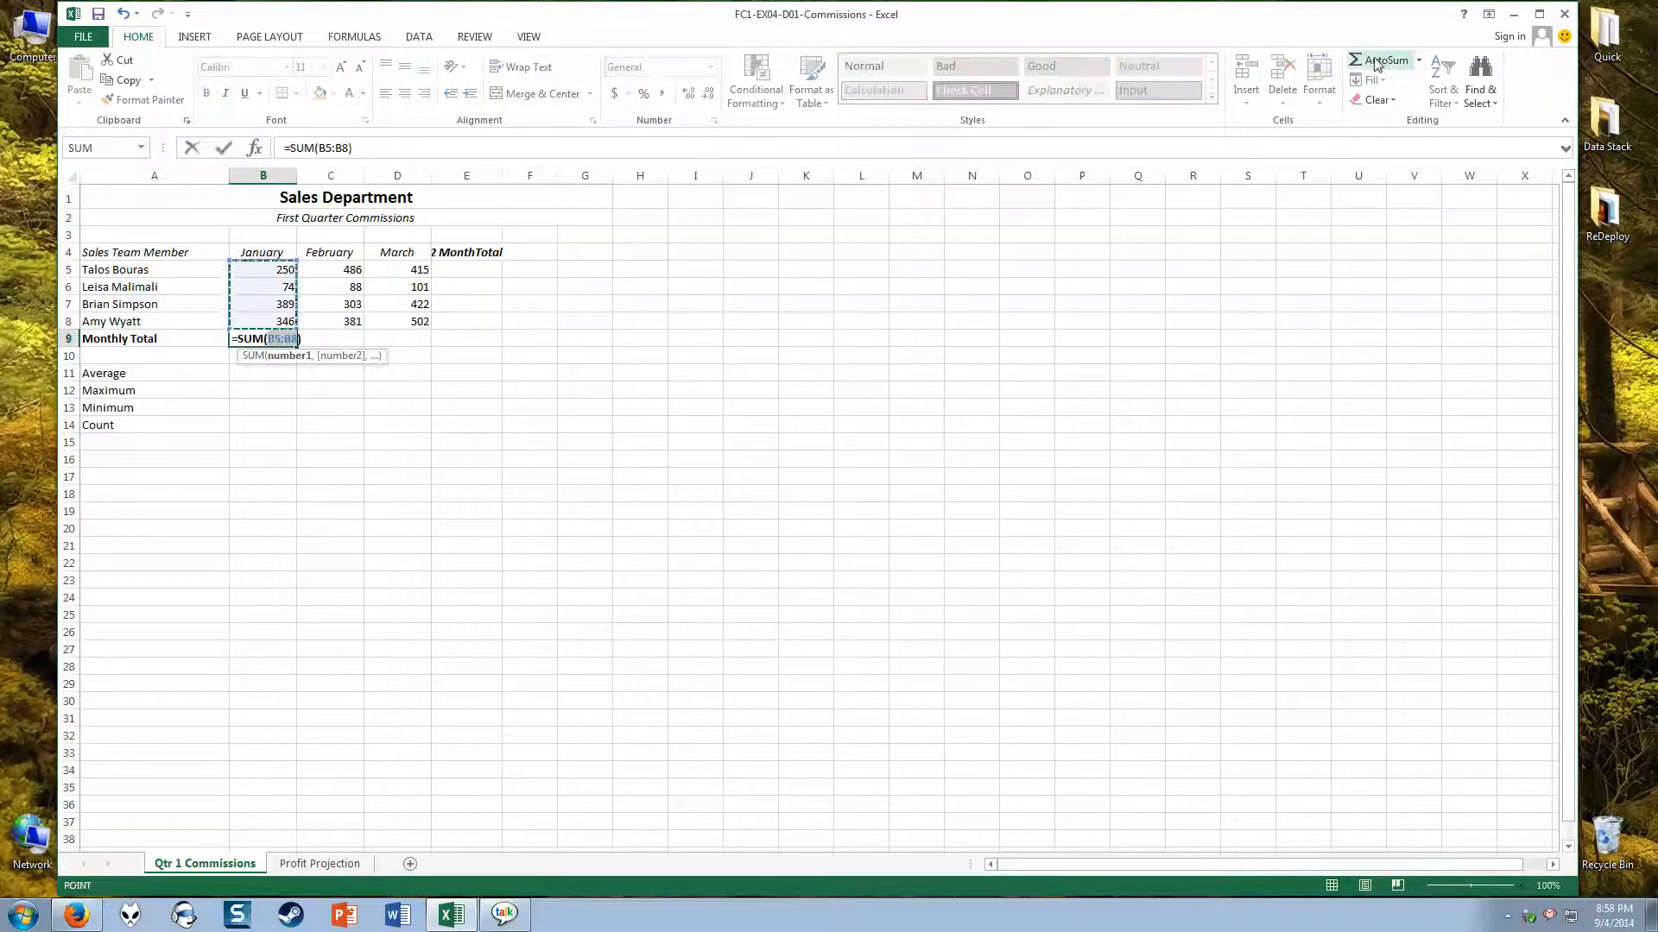
{"action": "key", "text": "Return"}
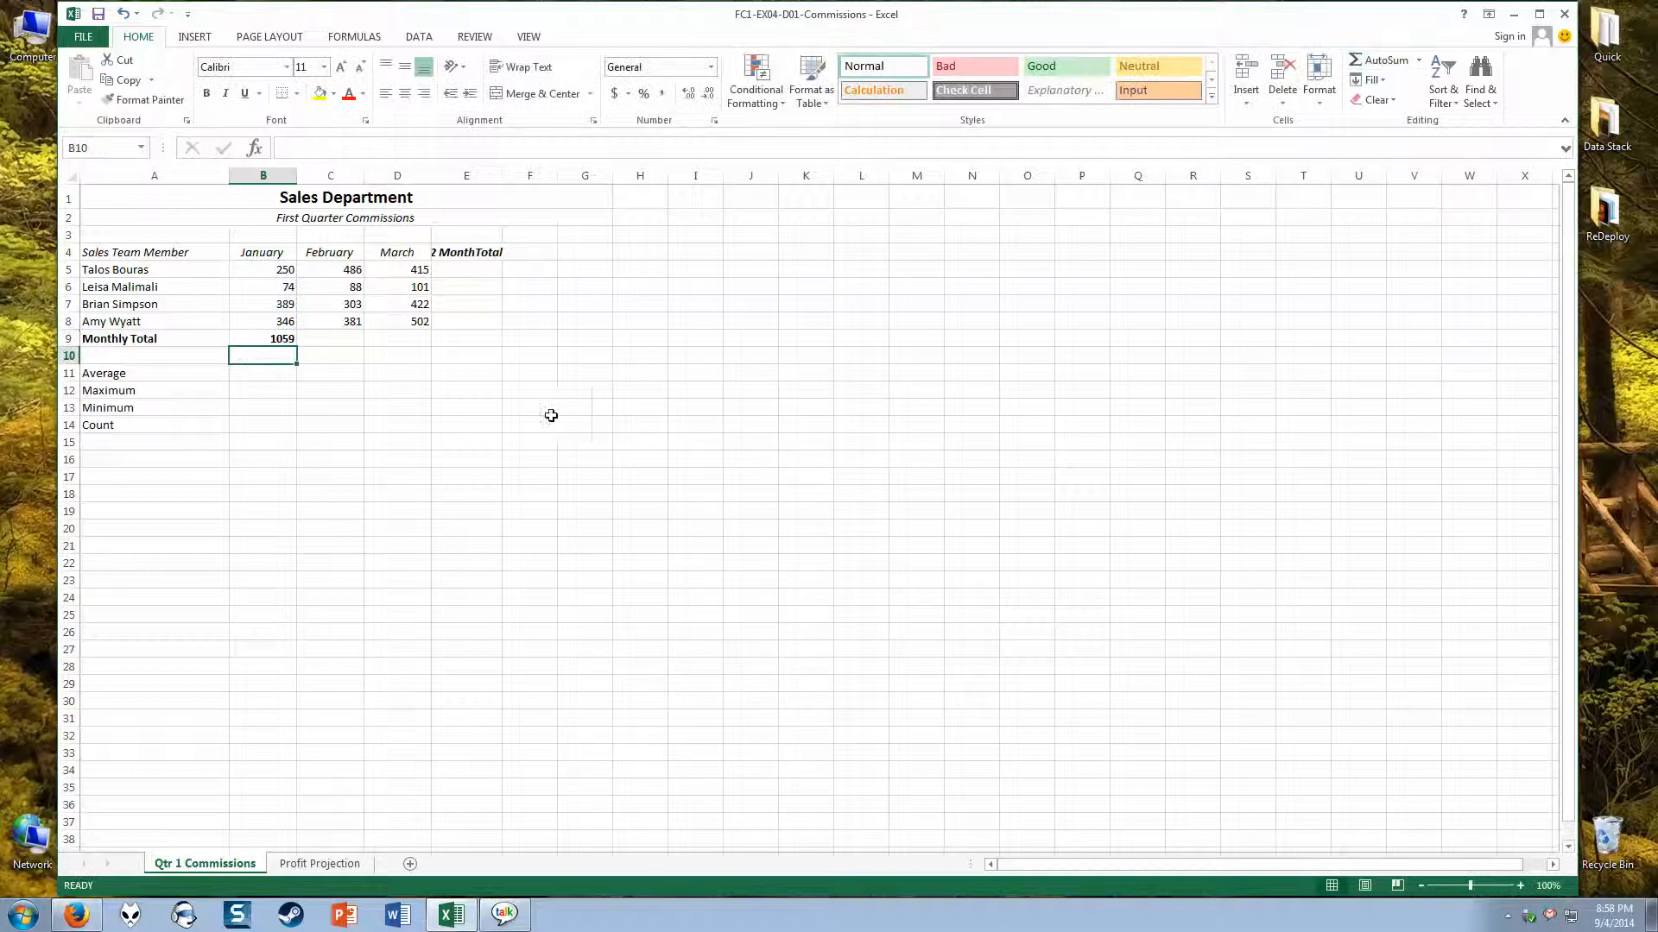
{"action": "left_click", "coordinate": [276, 341]}
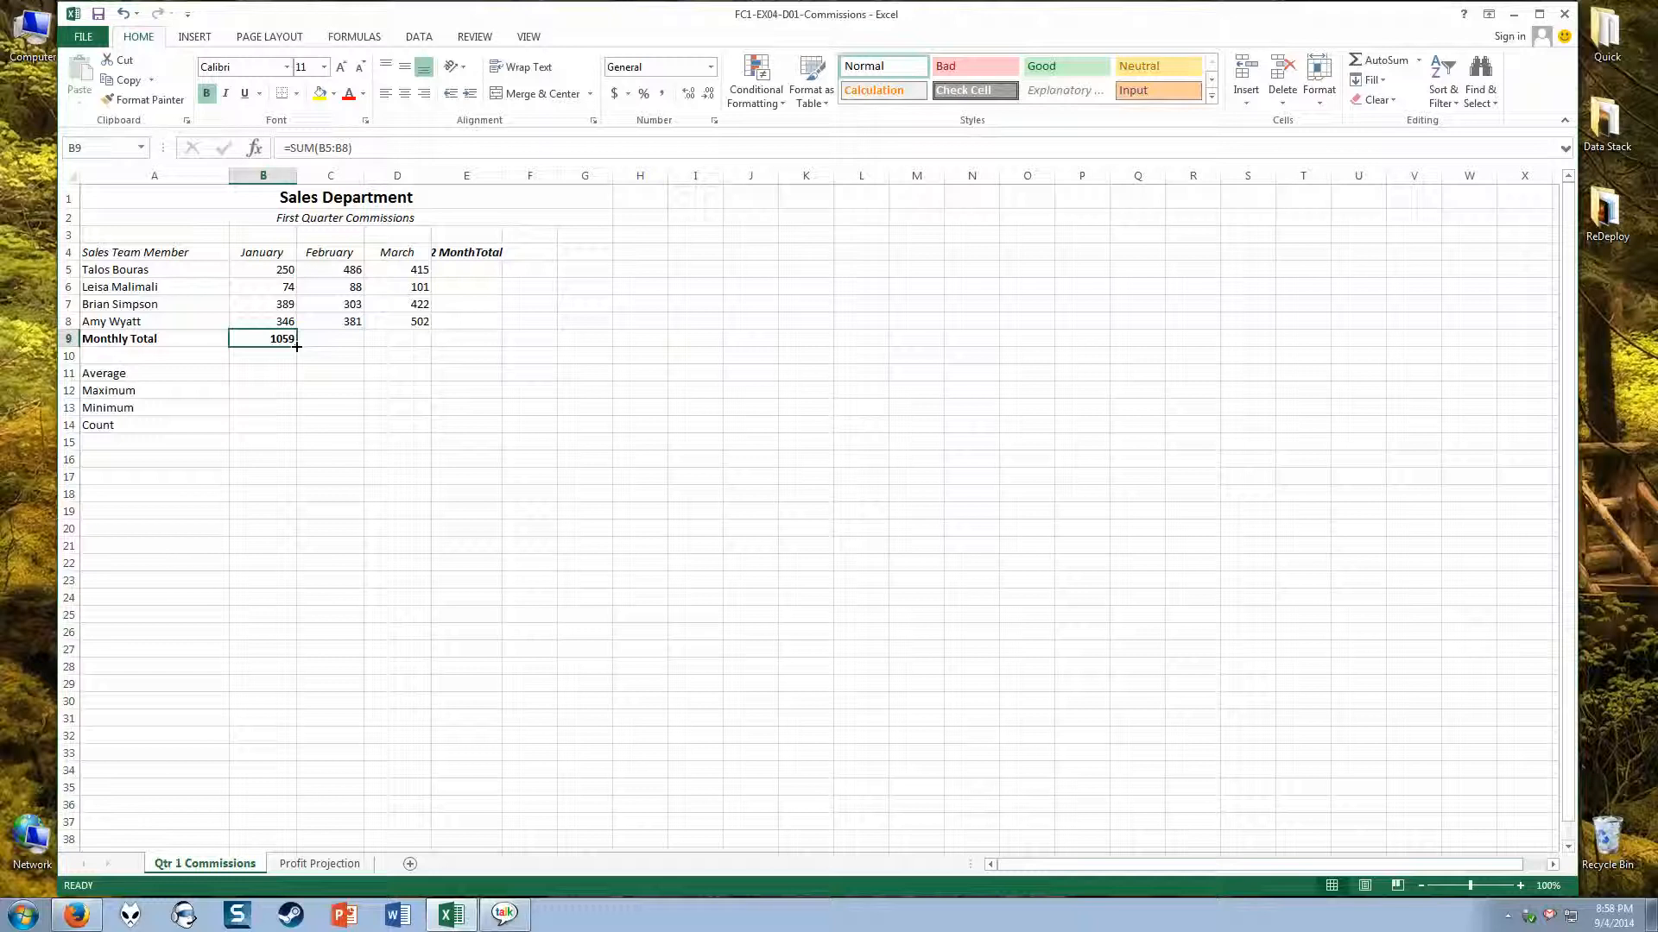
{"action": "left_click_drag", "start_coordinate": [296, 346], "coordinate": [497, 343]}
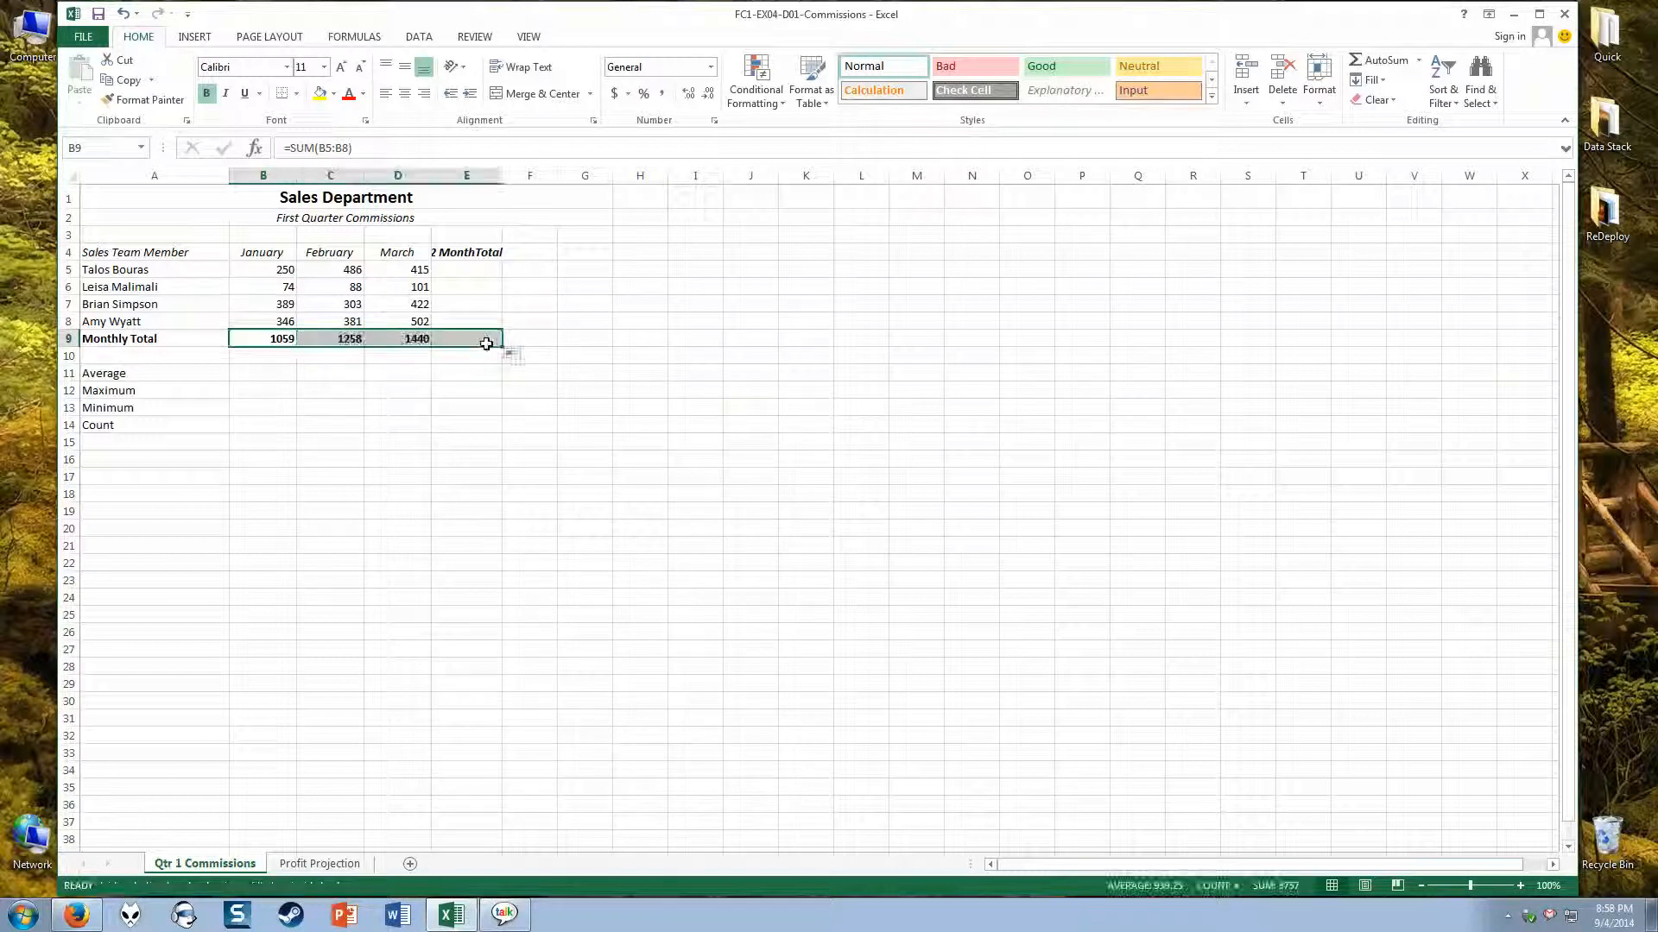
Step: Compare the Monthly Total formulas in B9:E9 and the January values in B5:B8 to see how the filled references adjust
{"action": "left_click", "coordinate": [274, 361]}
{"action": "left_click", "coordinate": [275, 341]}
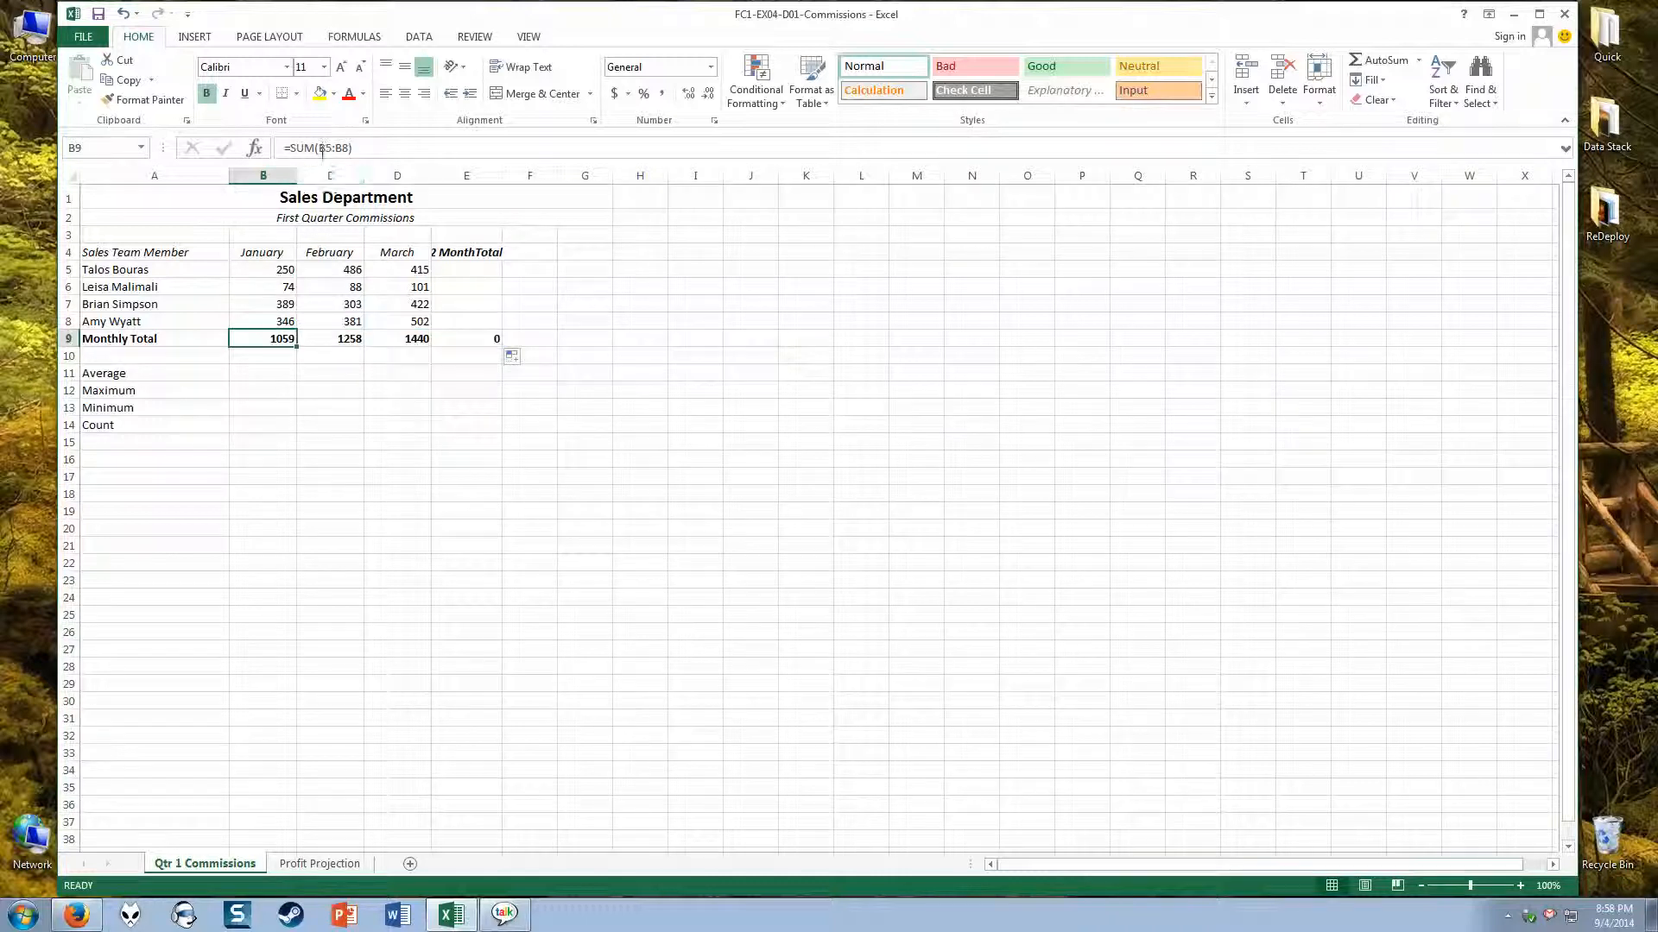
{"action": "left_click", "coordinate": [315, 338]}
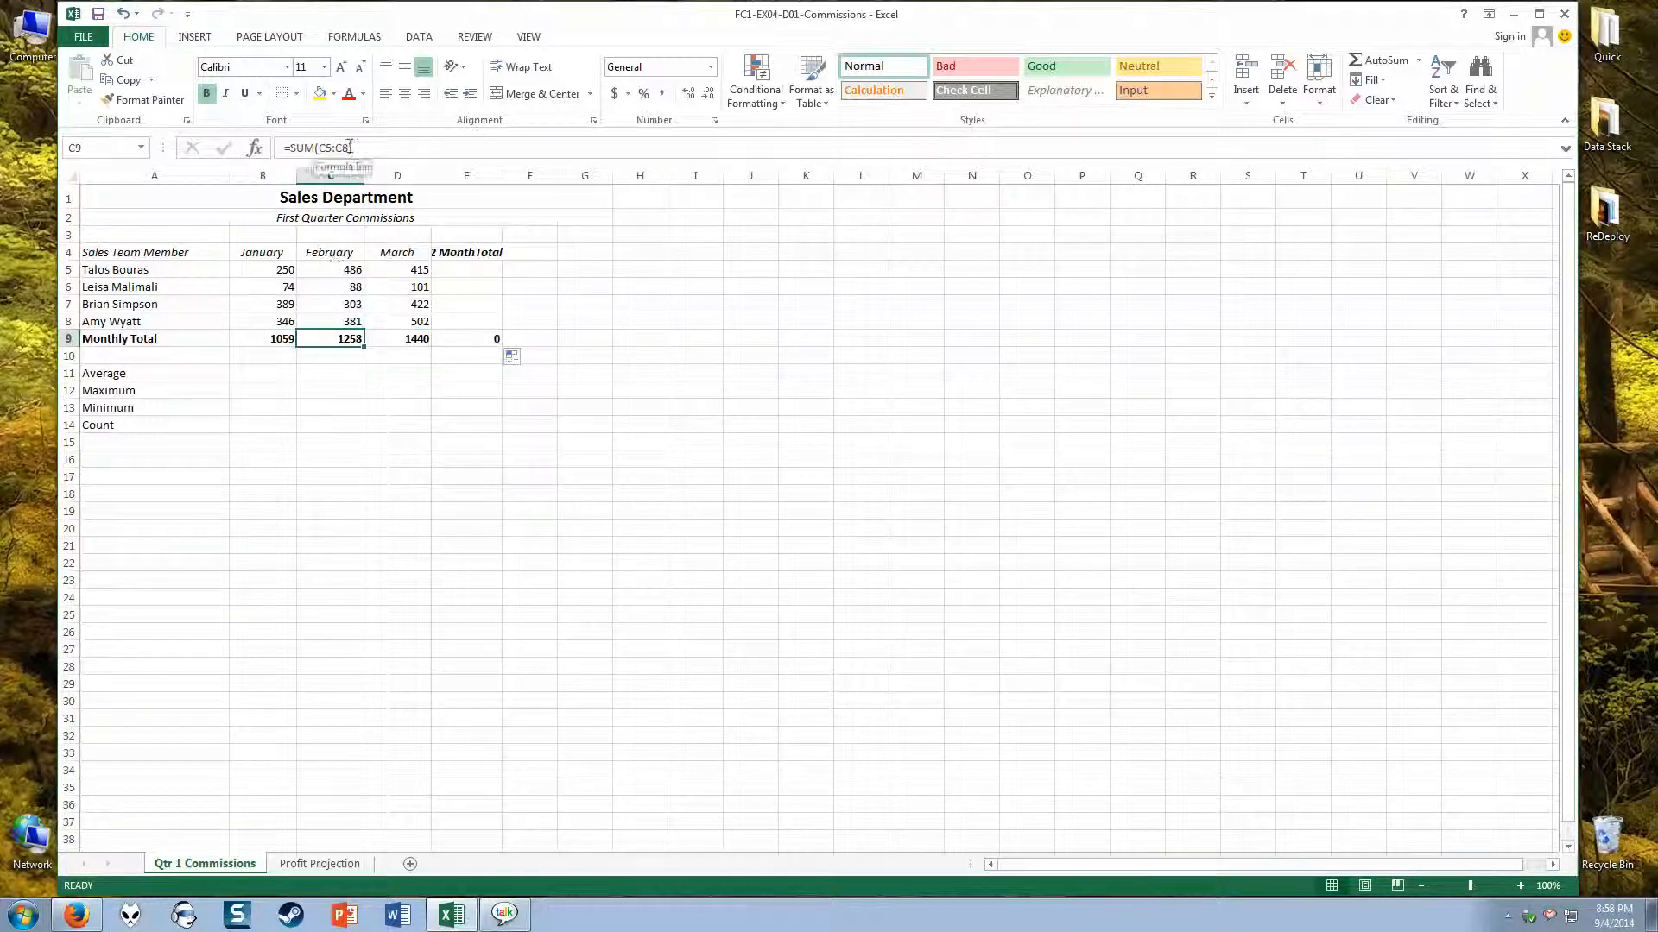
{"action": "left_click", "coordinate": [382, 343]}
{"action": "left_click", "coordinate": [319, 340]}
{"action": "left_click", "coordinate": [273, 338]}
{"action": "left_click", "coordinate": [267, 271]}
{"action": "left_click", "coordinate": [271, 291]}
{"action": "left_click", "coordinate": [273, 306]}
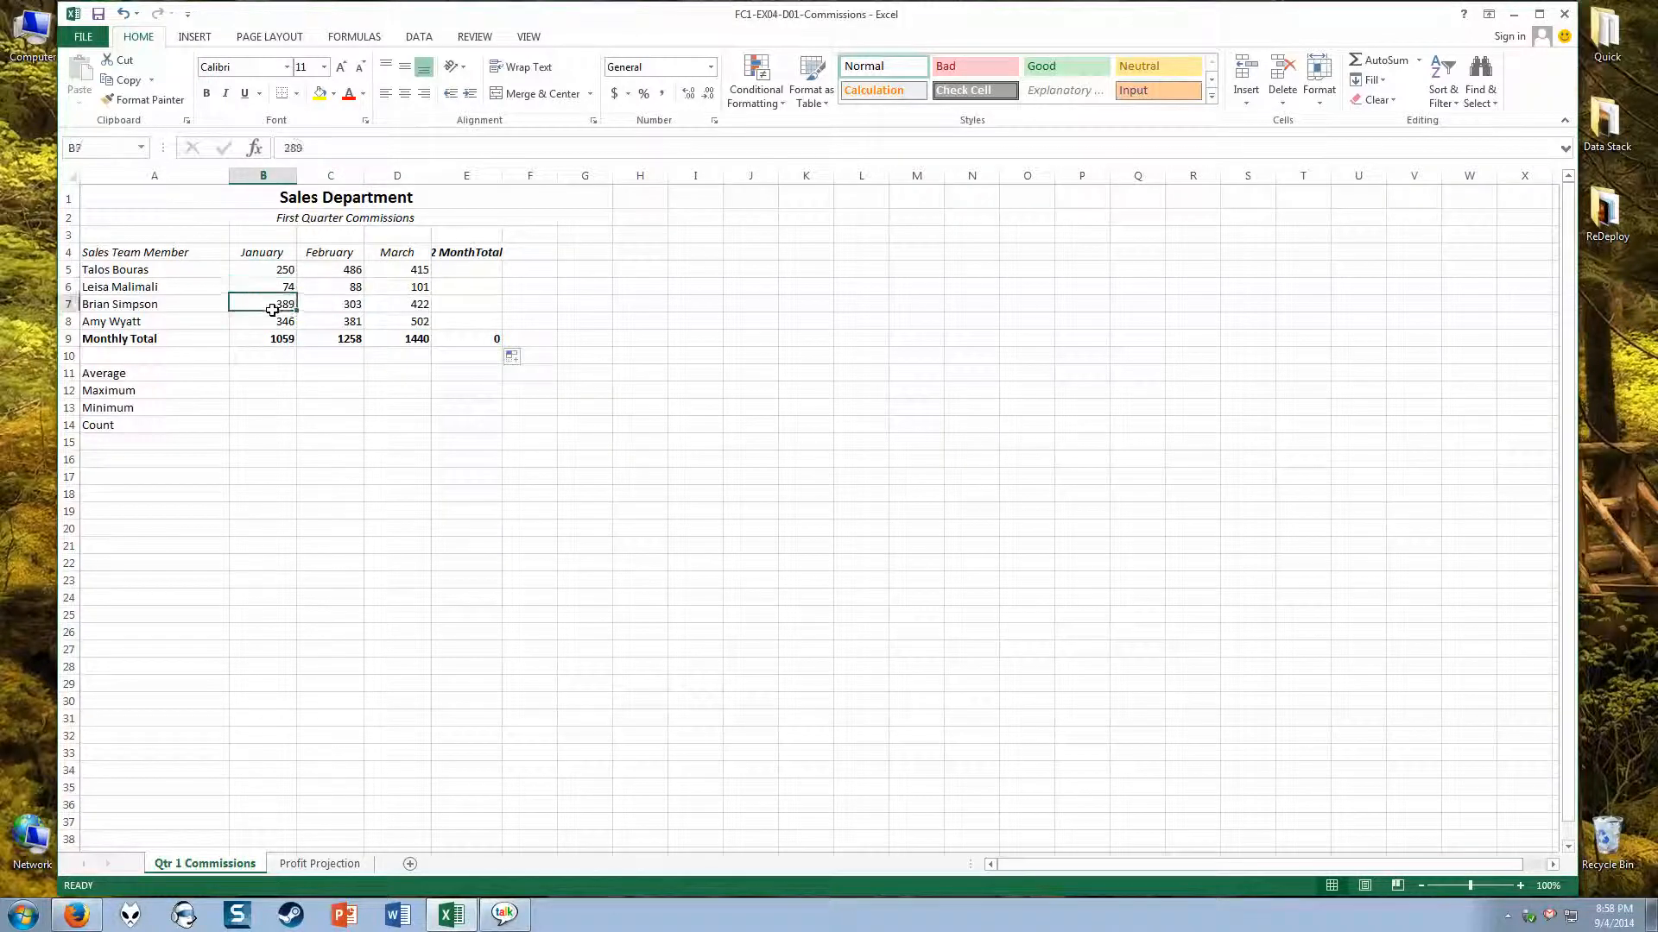
{"action": "left_click", "coordinate": [274, 323]}
{"action": "left_click", "coordinate": [276, 341]}
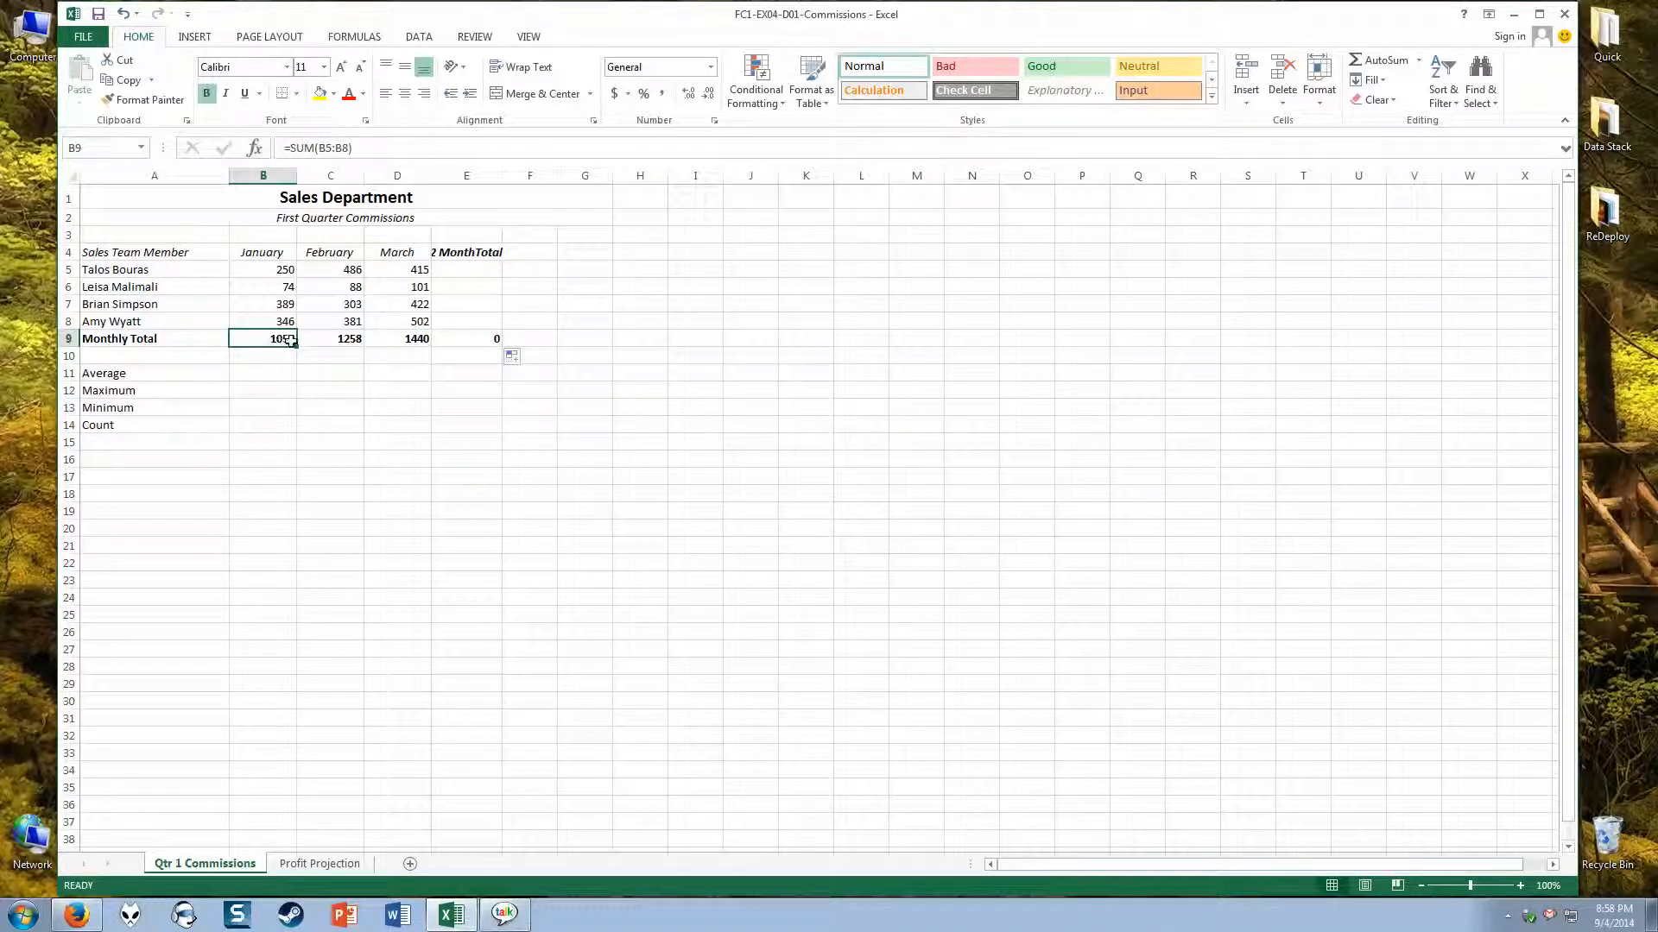
{"action": "left_click", "coordinate": [338, 342]}
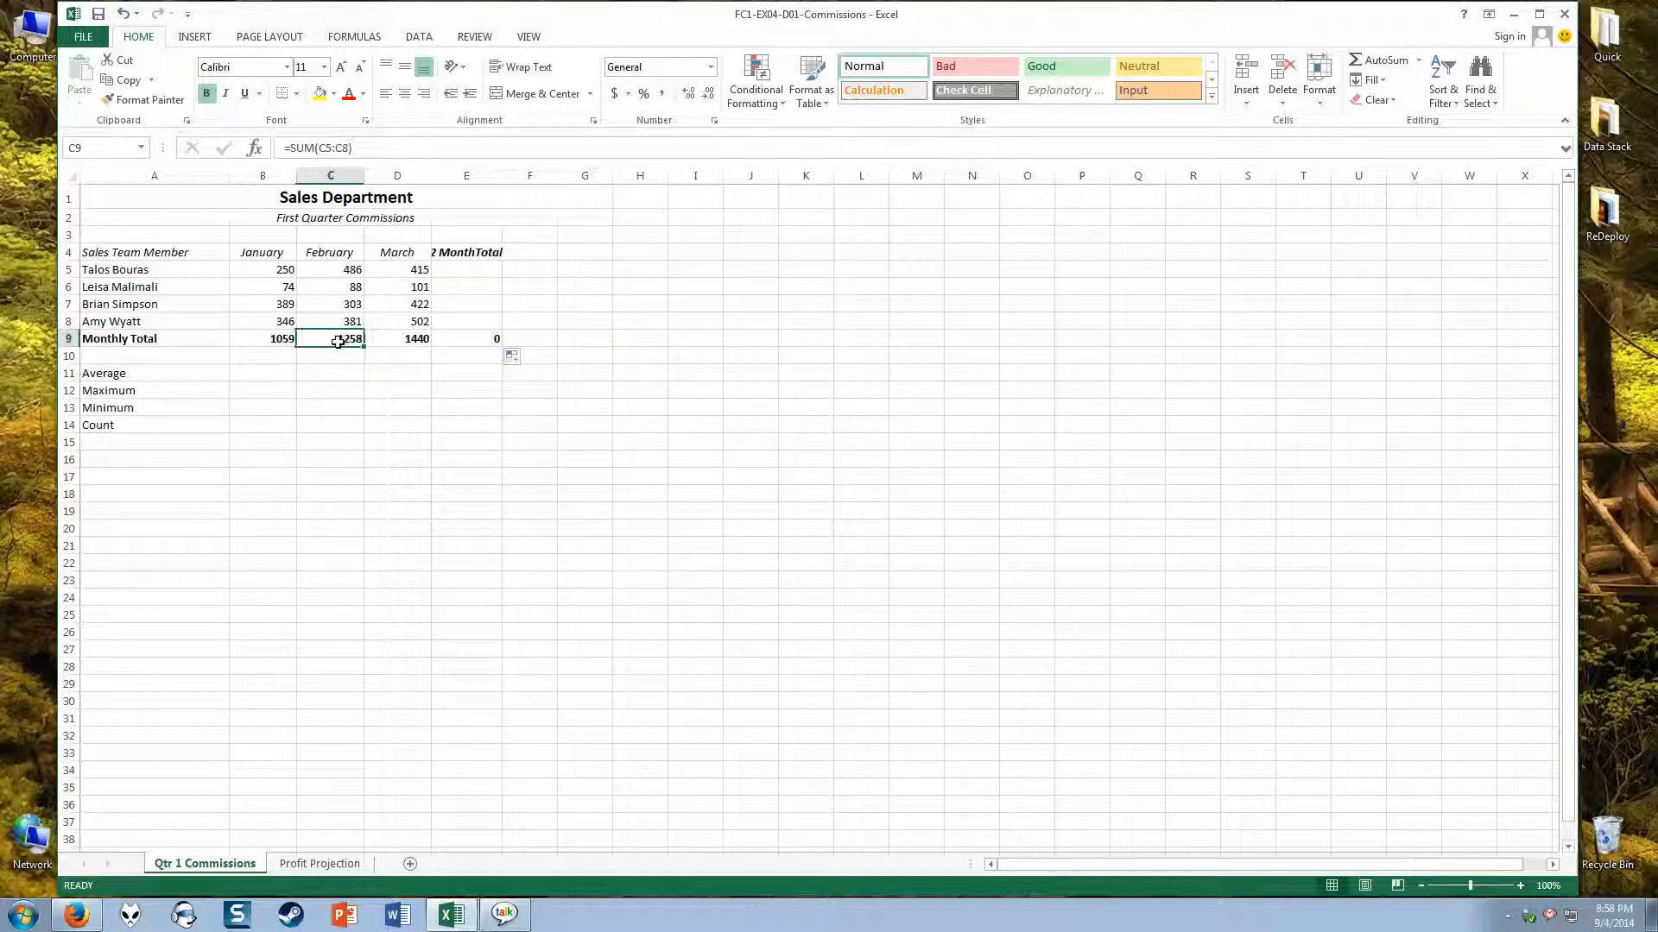
{"action": "left_click", "coordinate": [398, 343]}
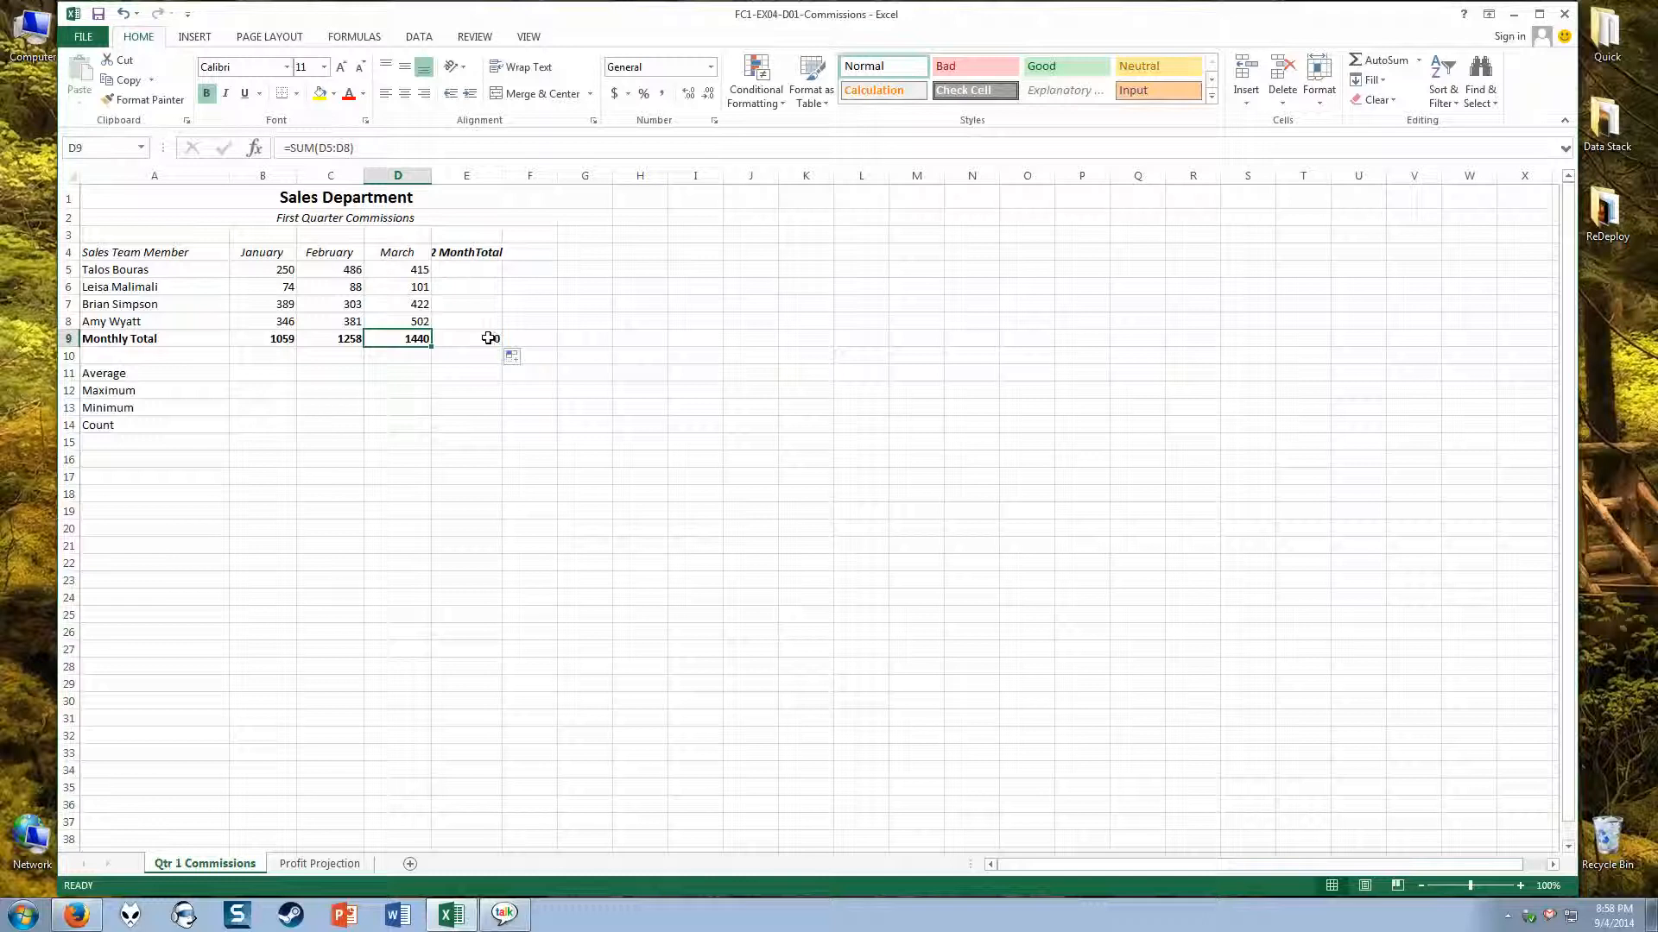
{"action": "left_click", "coordinate": [489, 339]}
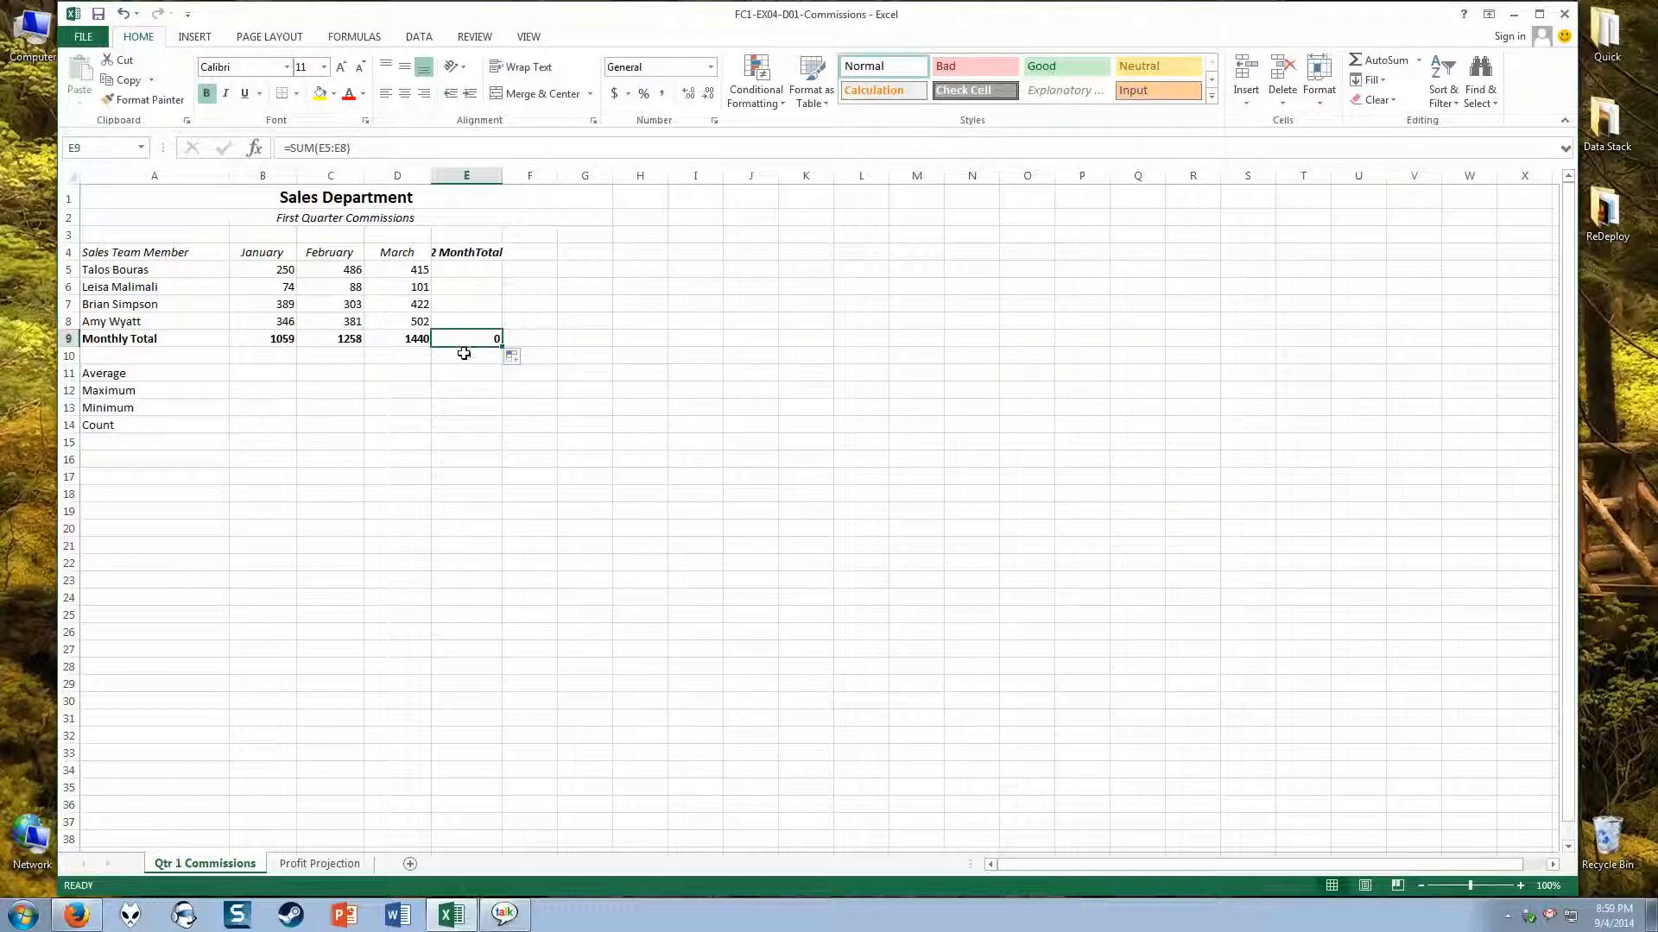
Step: Total the January to March commissions of each sales team member in E5:E8 at once with AutoSum
{"action": "left_click_drag", "start_coordinate": [473, 272], "coordinate": [475, 320]}
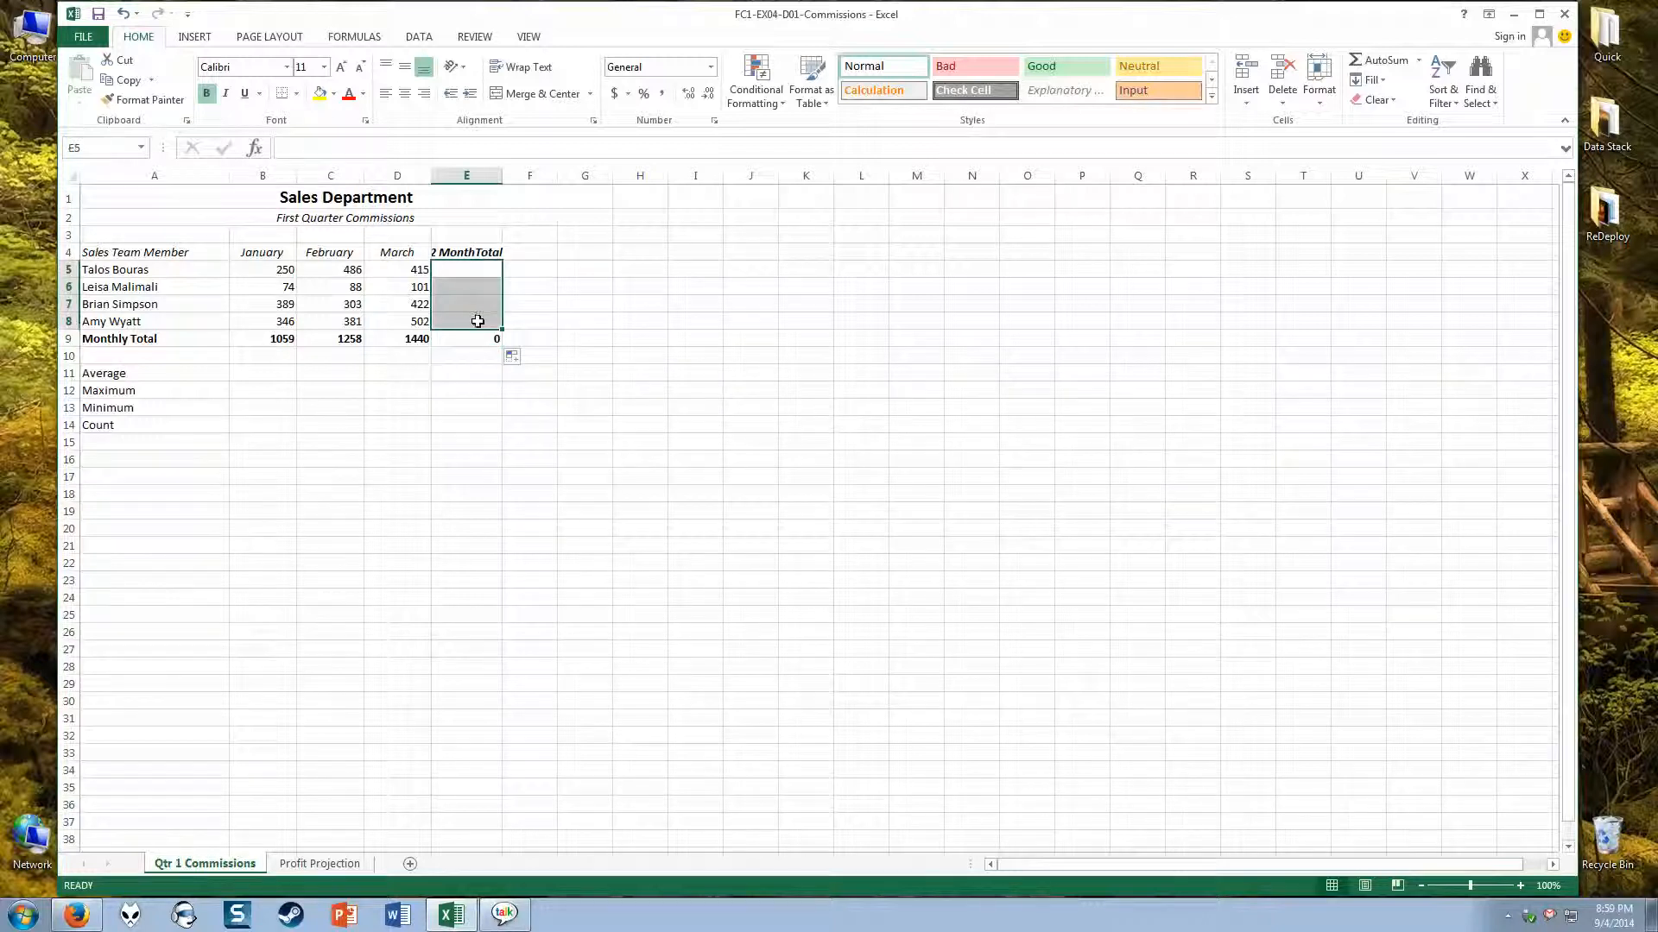
{"action": "left_click", "coordinate": [1390, 66]}
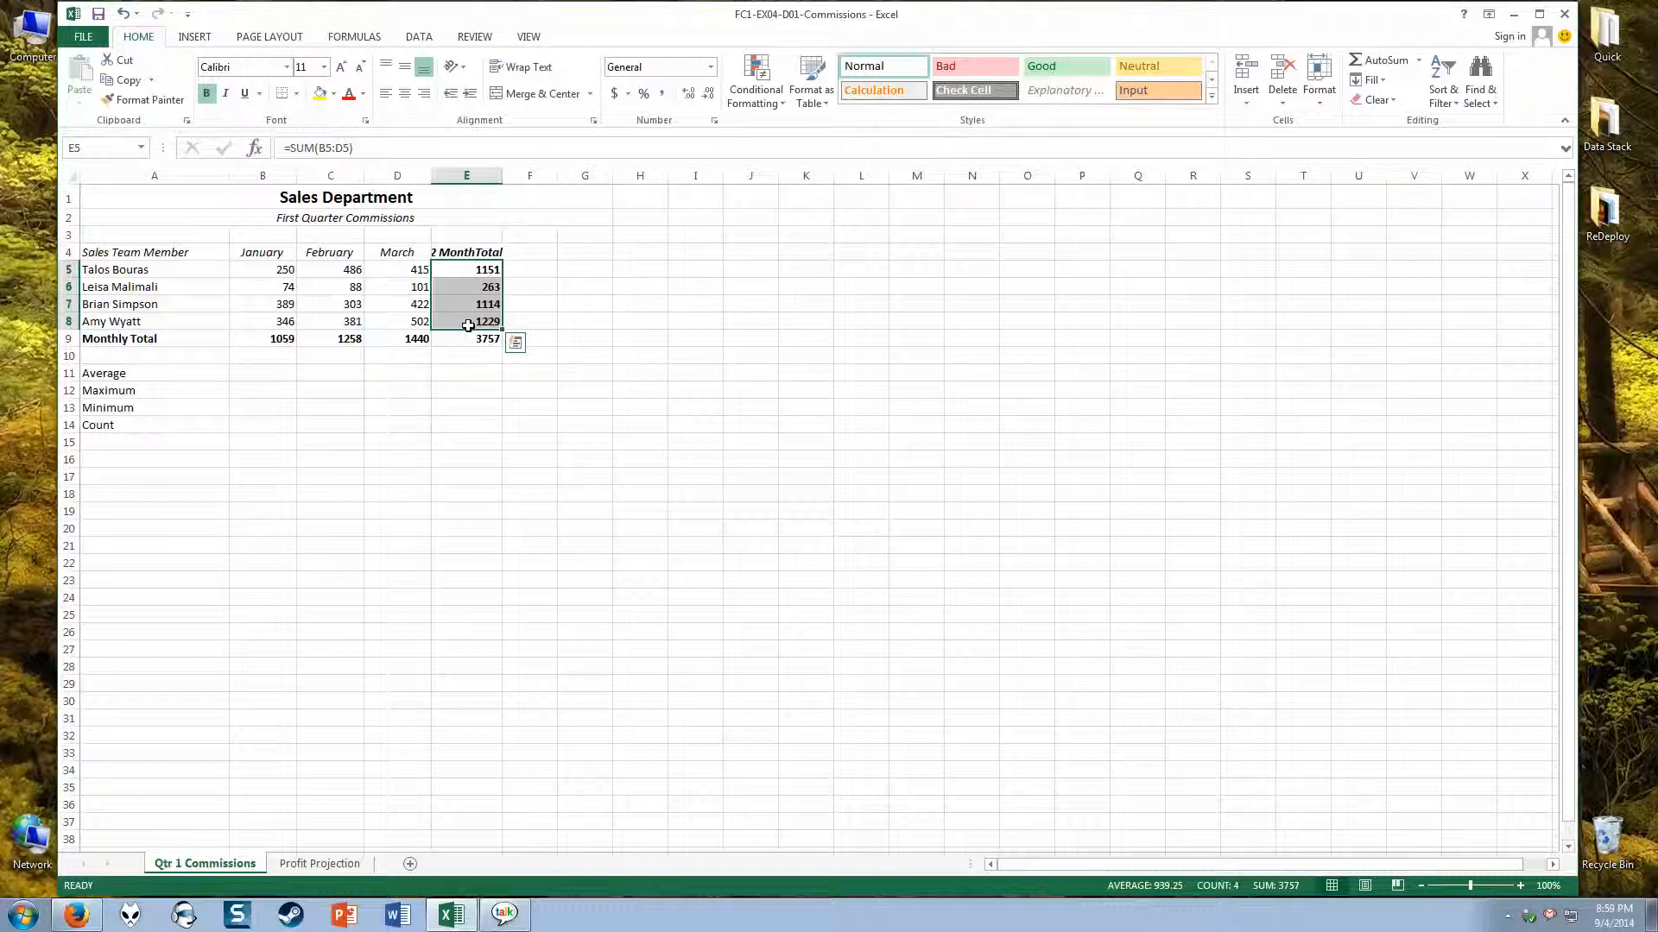
{"action": "left_click", "coordinate": [523, 272]}
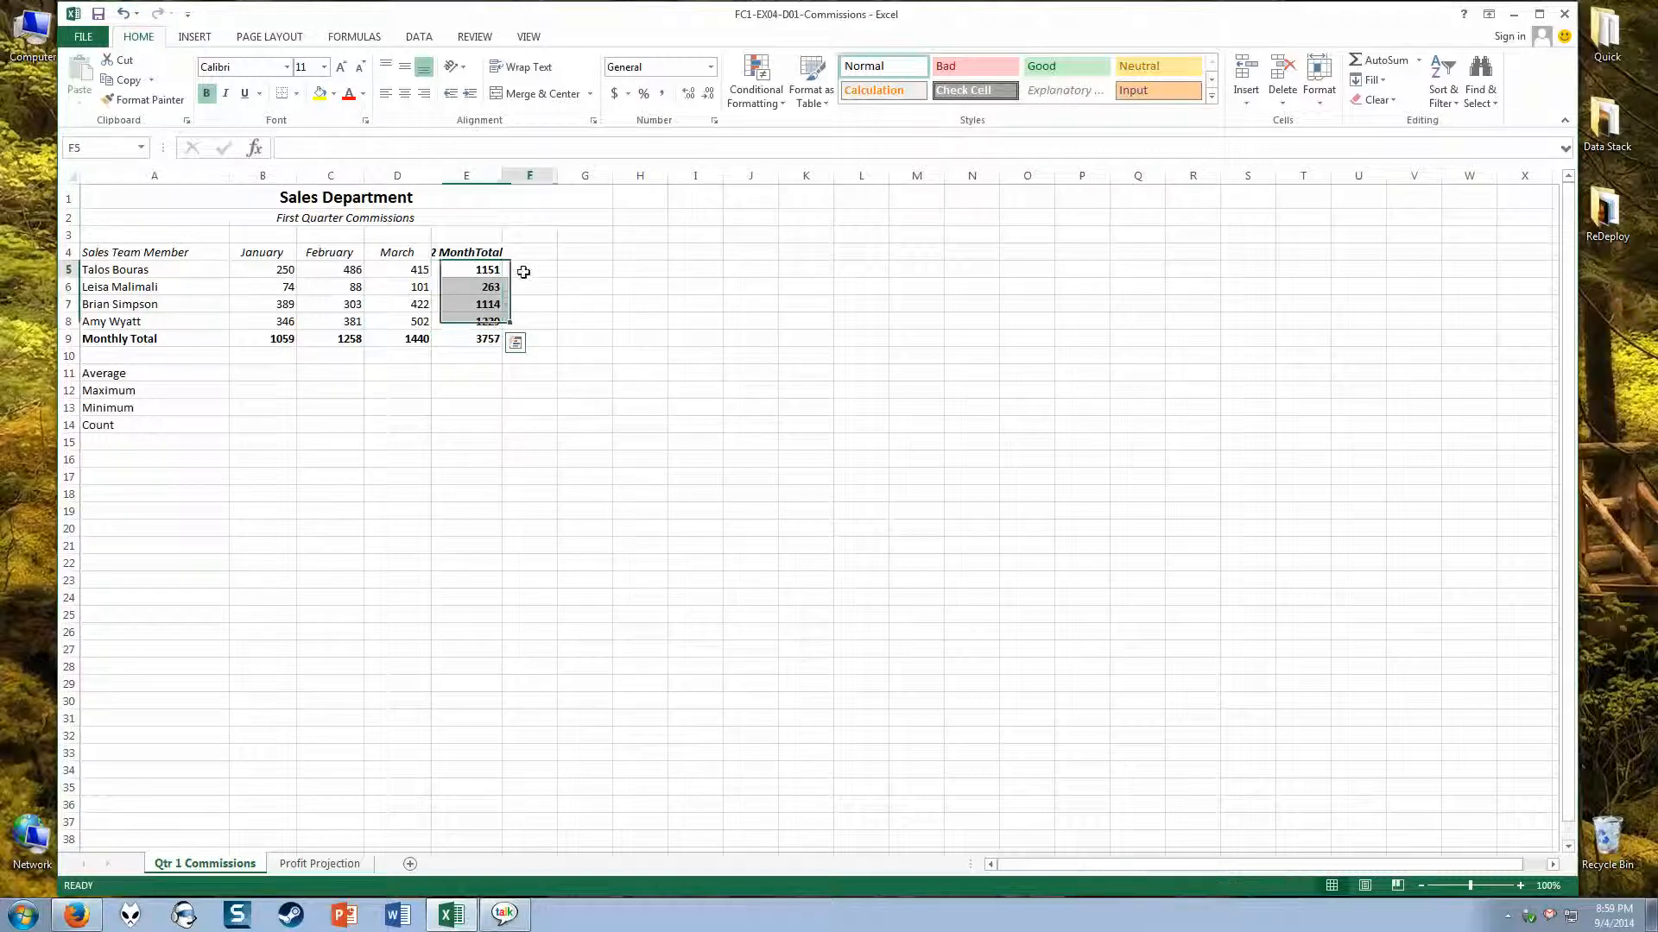
Step: Compare the row total formulas in E5 and E6 and the grand total in E9 with the cell ranges they add up
{"action": "left_click", "coordinate": [490, 270]}
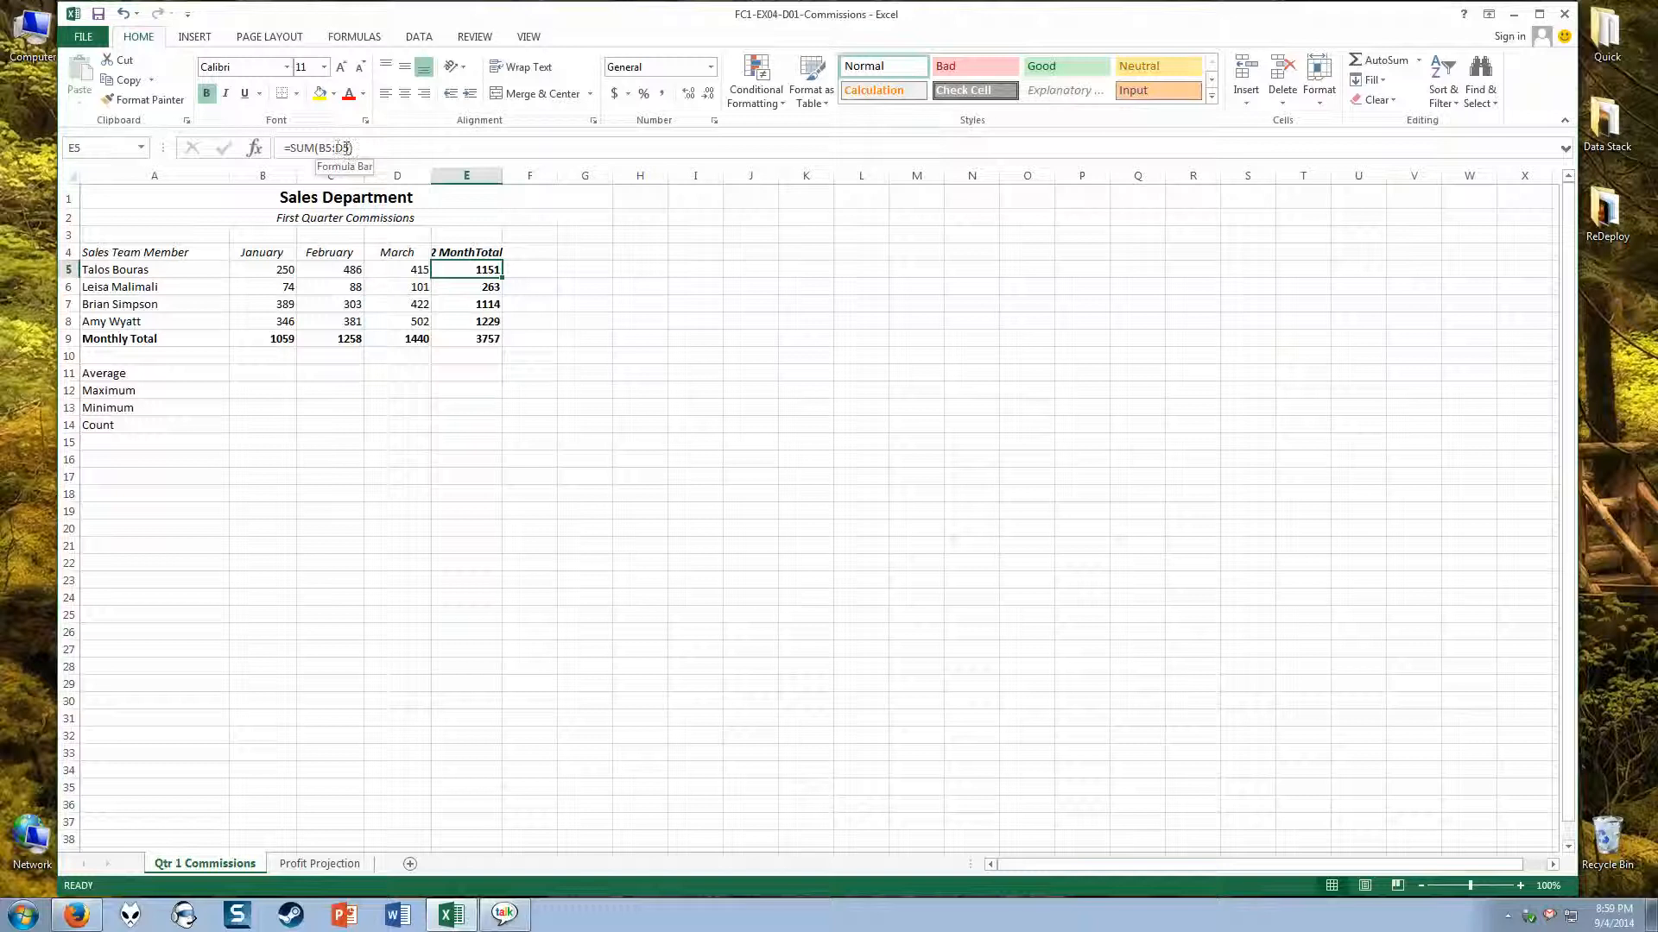
{"action": "left_click_drag", "start_coordinate": [281, 269], "coordinate": [396, 270]}
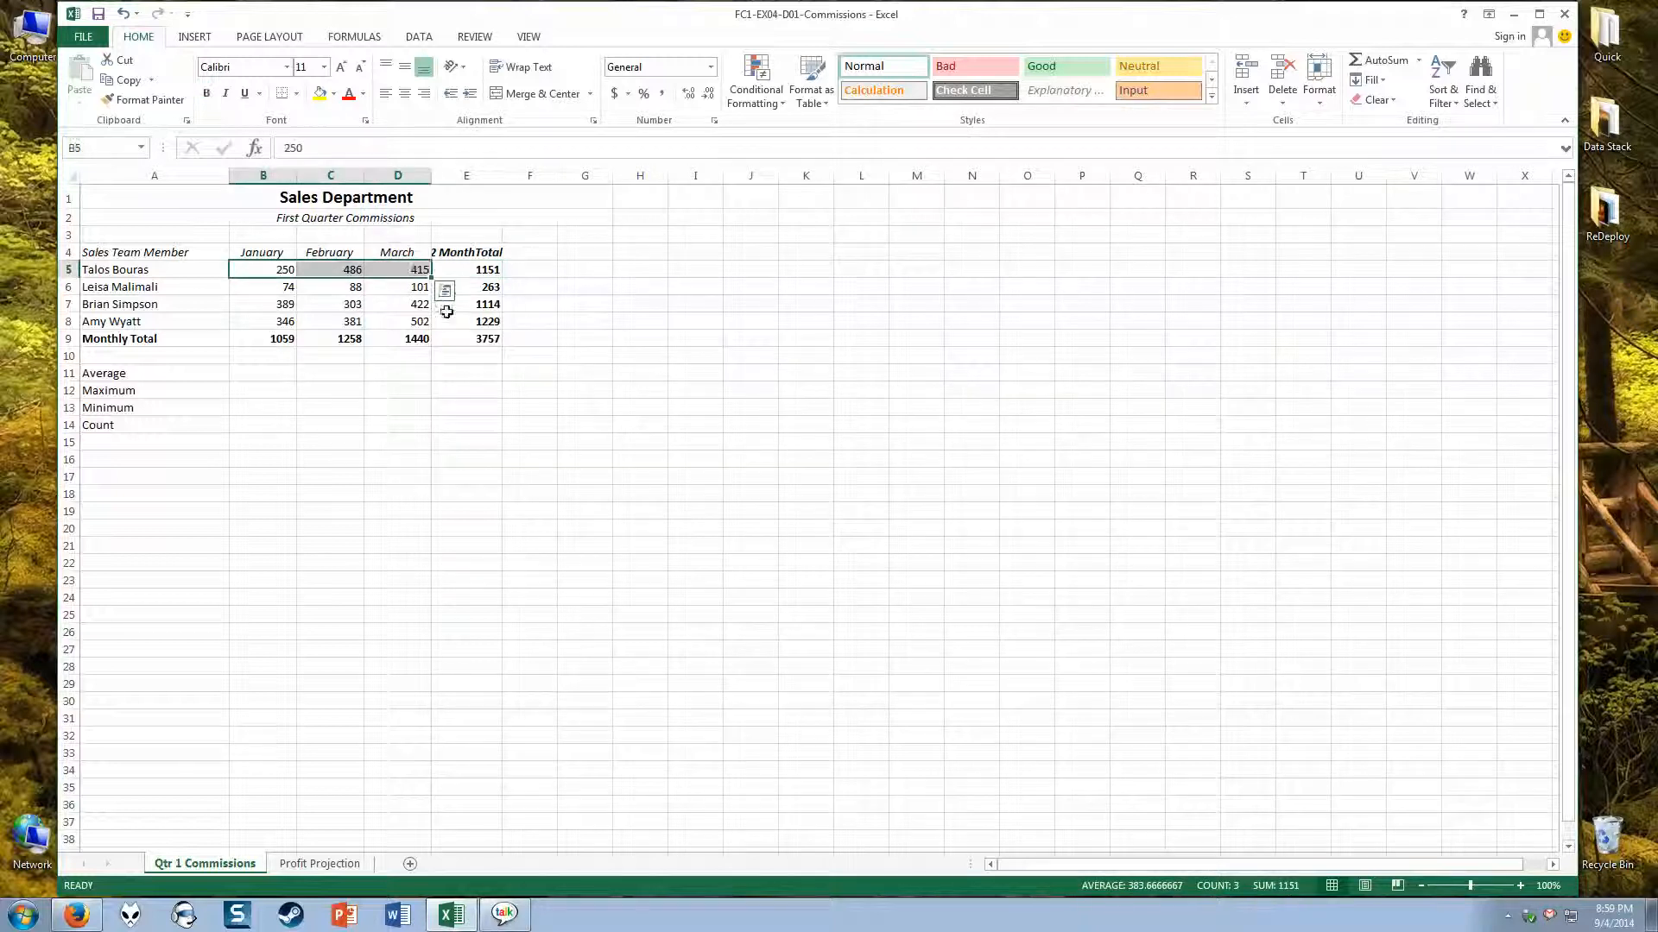
{"action": "left_click", "coordinate": [477, 288]}
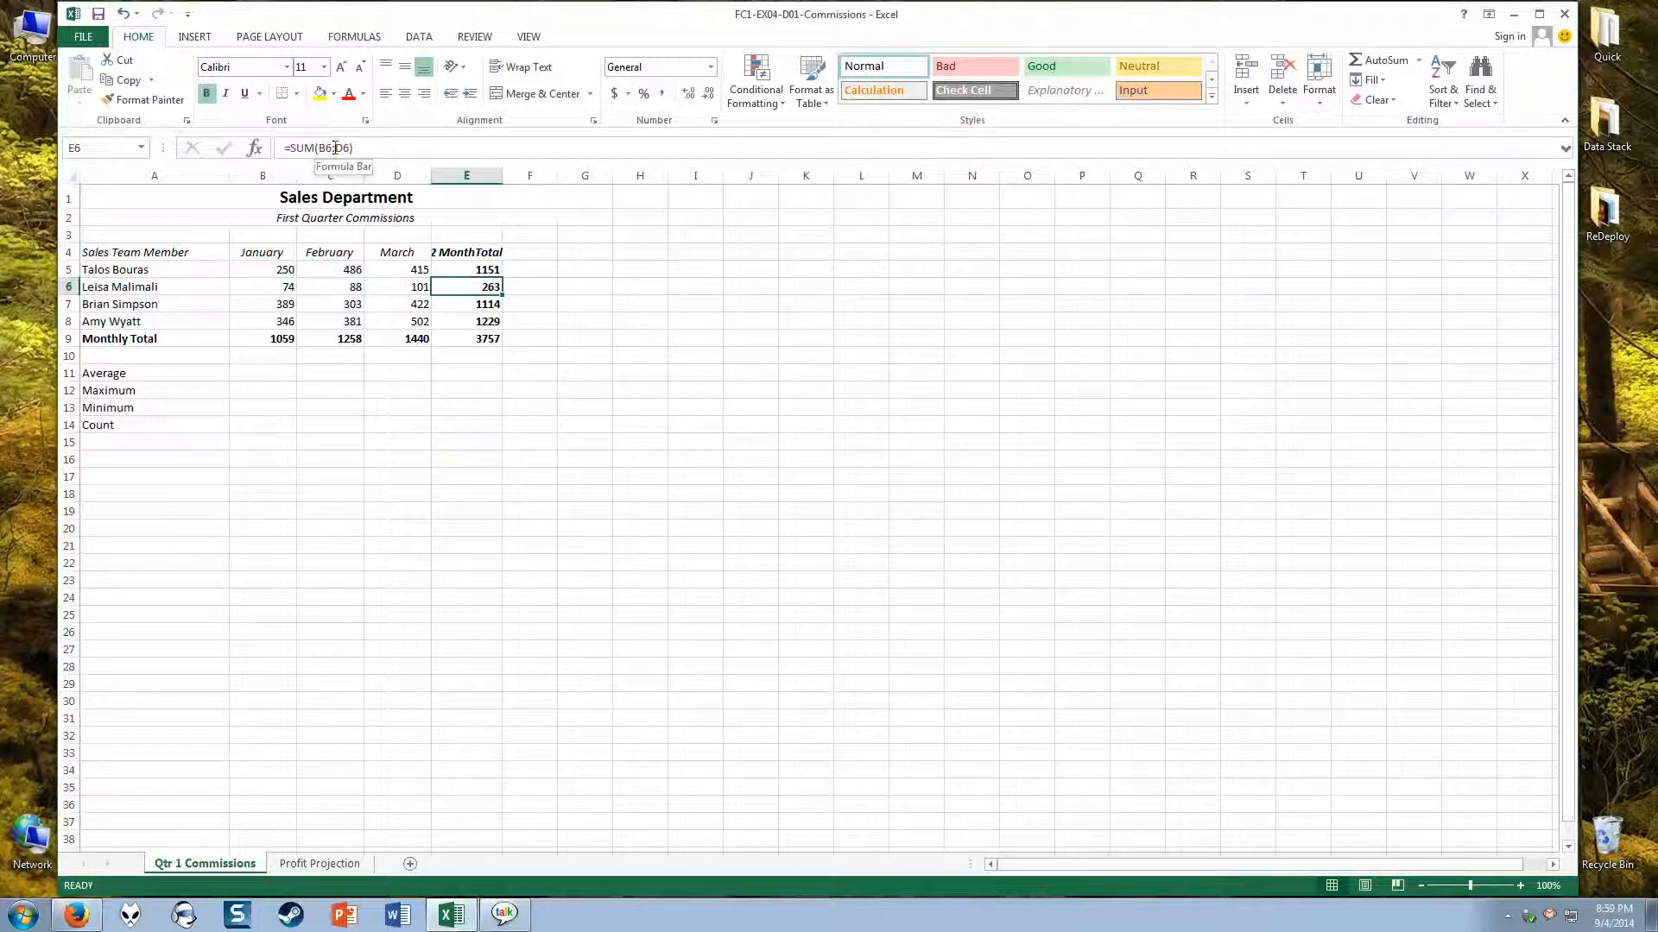
{"action": "left_click_drag", "start_coordinate": [256, 287], "coordinate": [403, 286]}
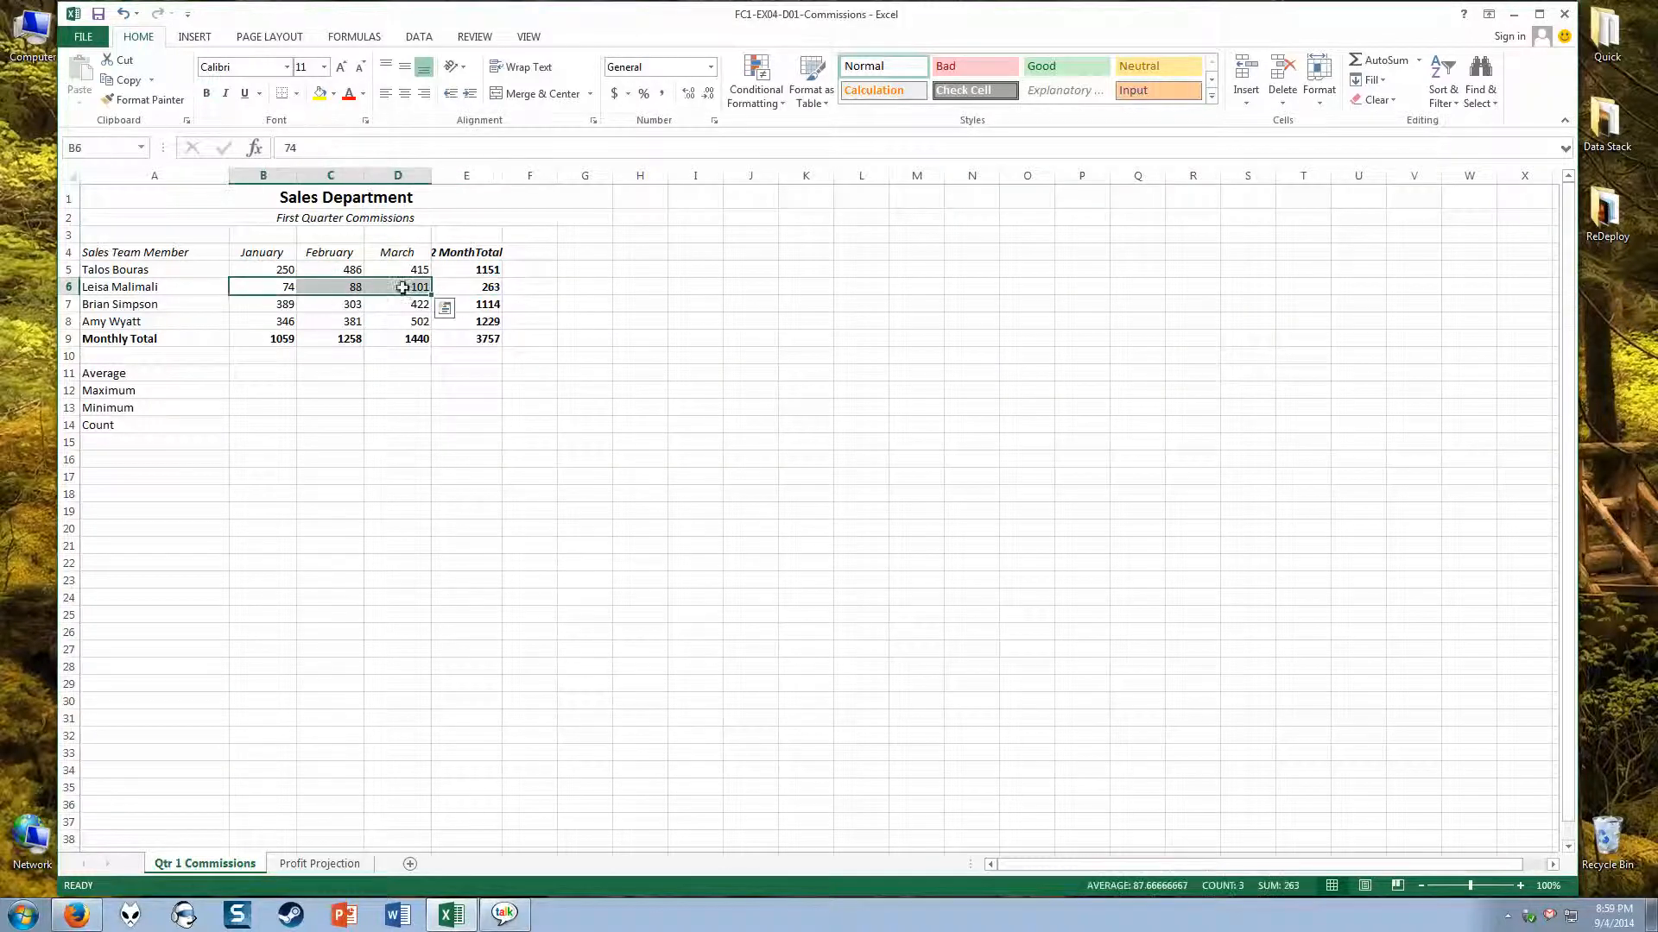
{"action": "left_click", "coordinate": [566, 322]}
{"action": "left_click", "coordinate": [466, 339]}
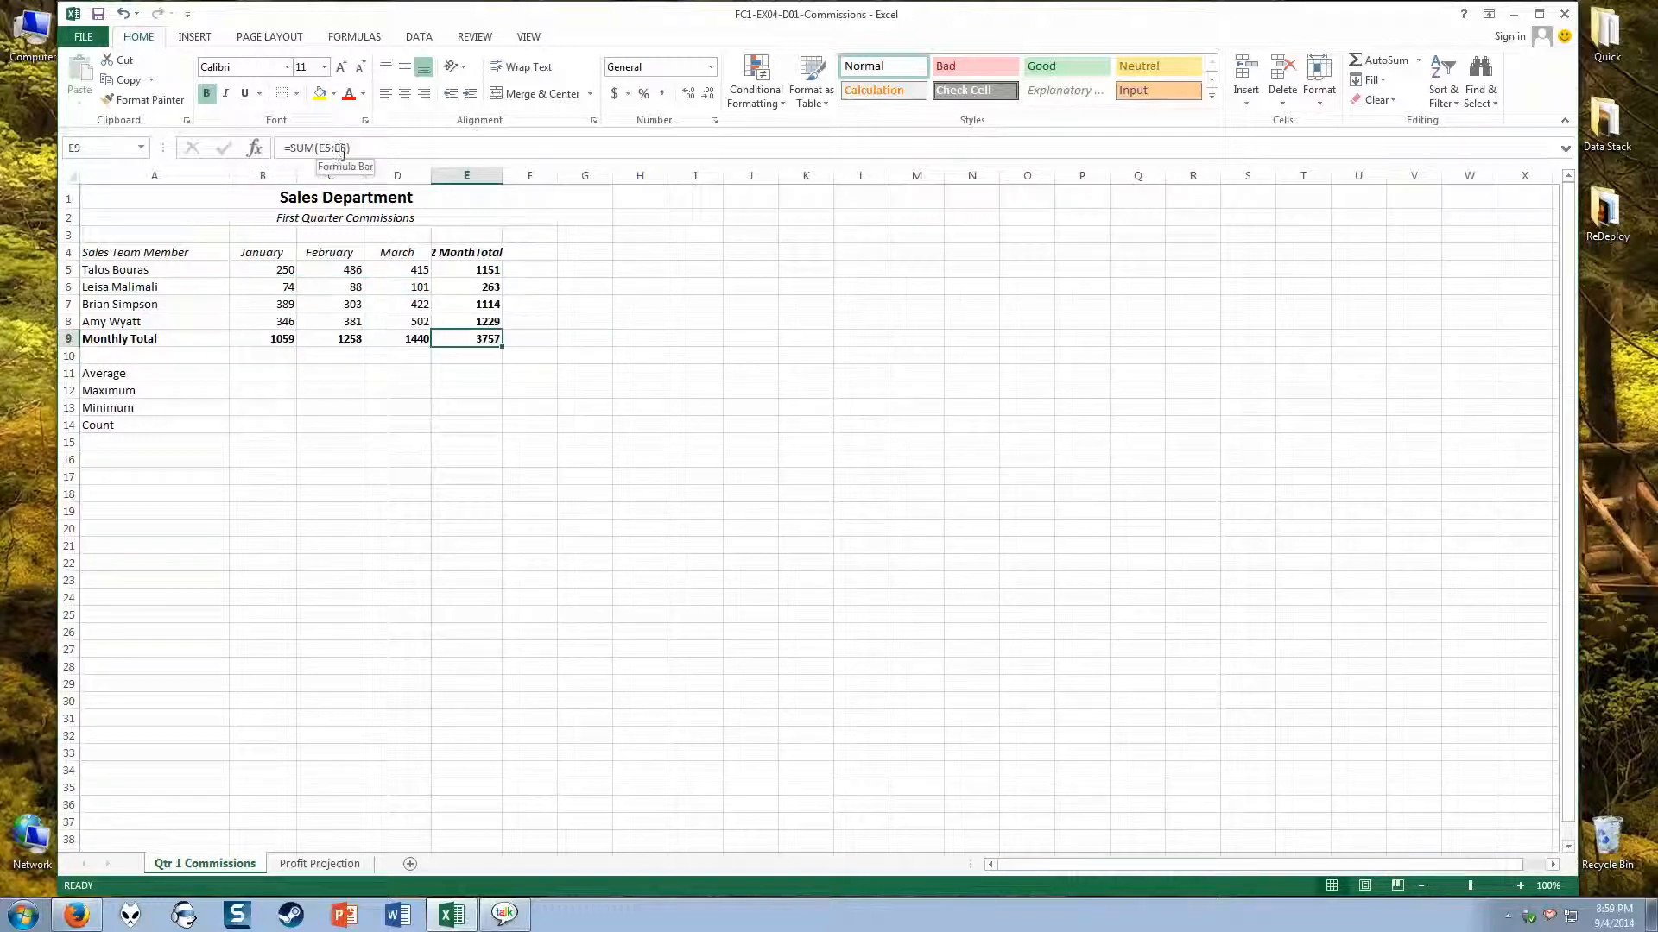
{"action": "left_click_drag", "start_coordinate": [465, 271], "coordinate": [472, 325]}
{"action": "left_click", "coordinate": [477, 342]}
{"action": "left_click_drag", "start_coordinate": [471, 271], "coordinate": [480, 324]}
{"action": "left_click_drag", "start_coordinate": [267, 340], "coordinate": [412, 341]}
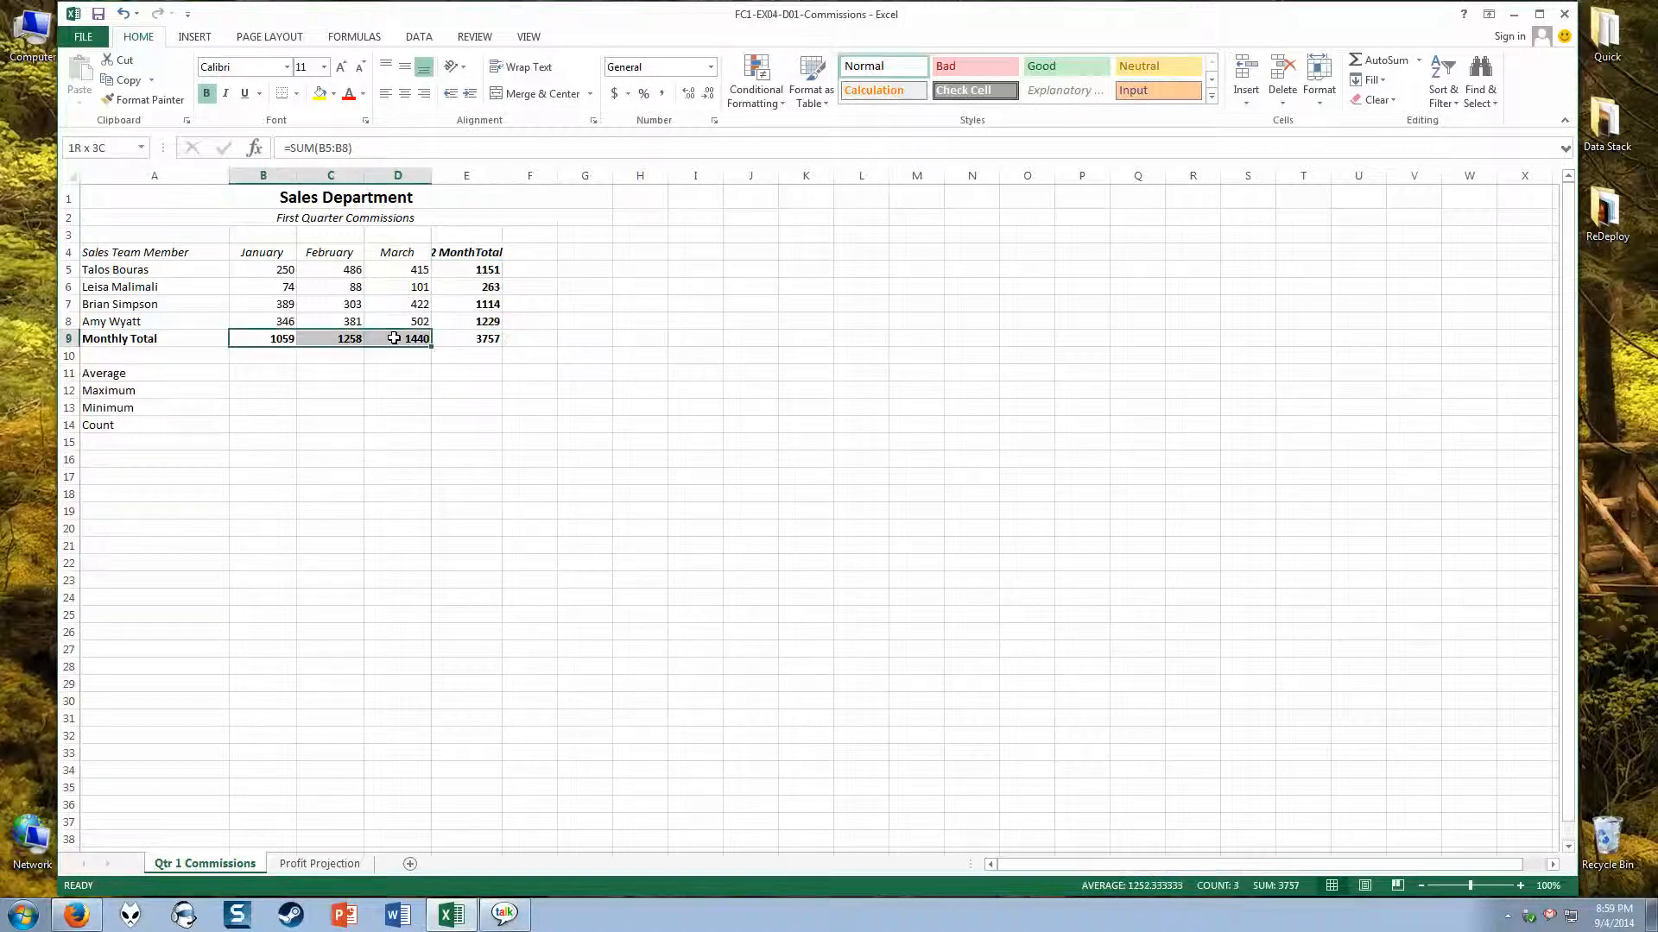
{"action": "left_click", "coordinate": [638, 321]}
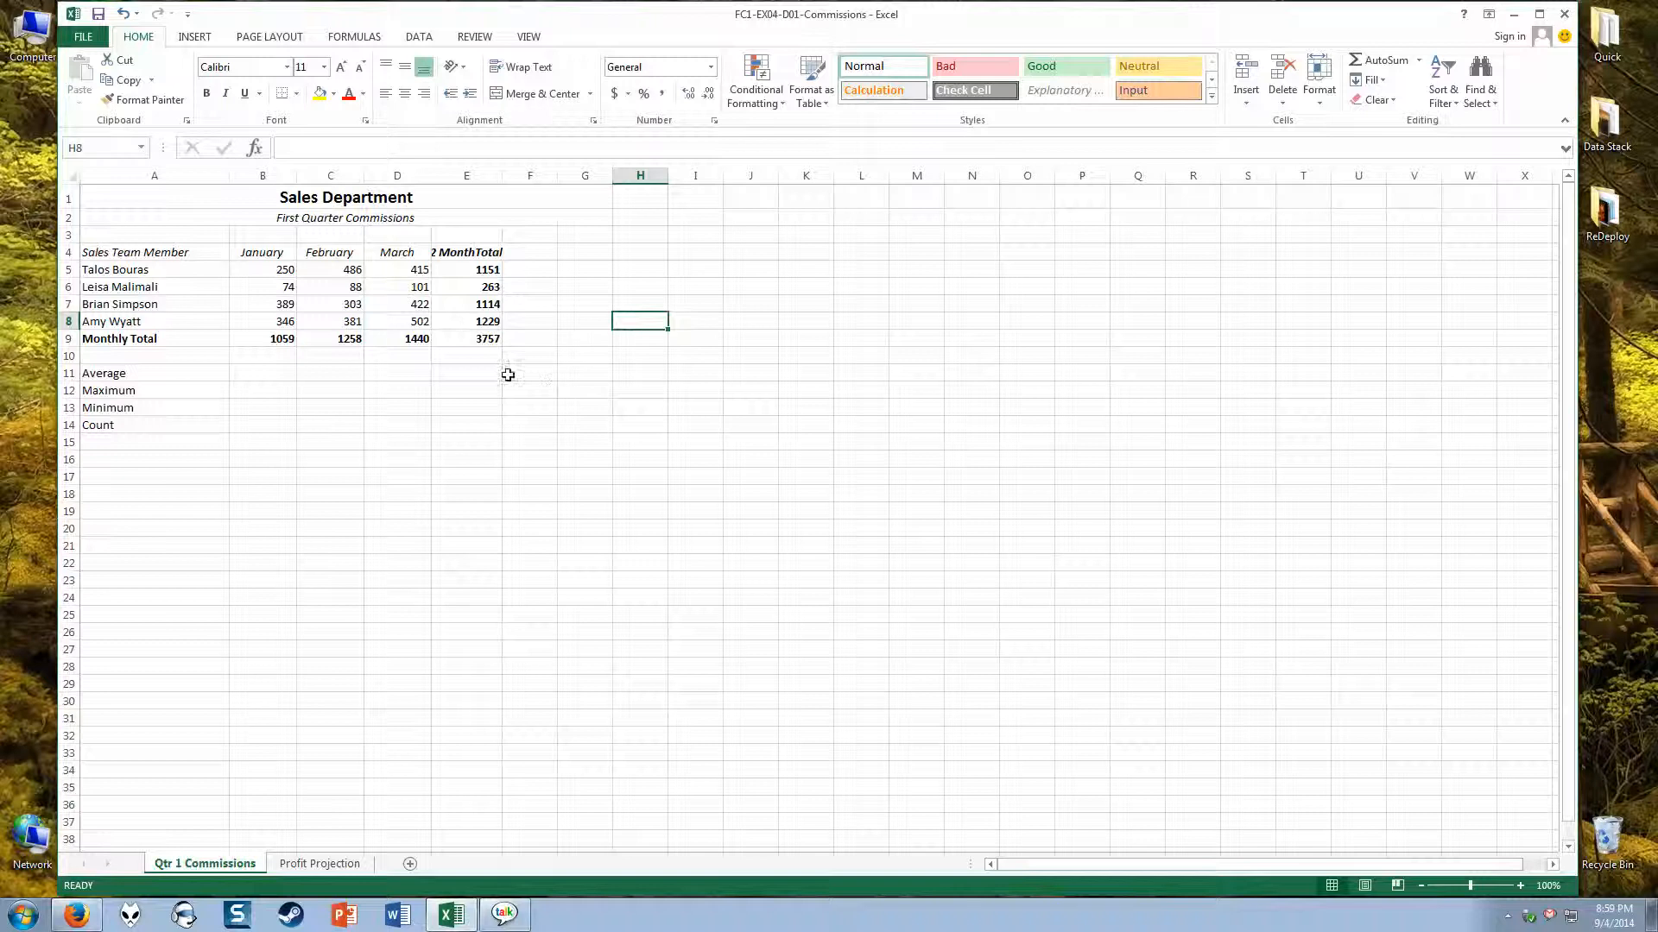
Step: Clear the row totals in E5:E9 and the monthly totals in B9:D9
{"action": "left_click_drag", "start_coordinate": [464, 270], "coordinate": [460, 336]}
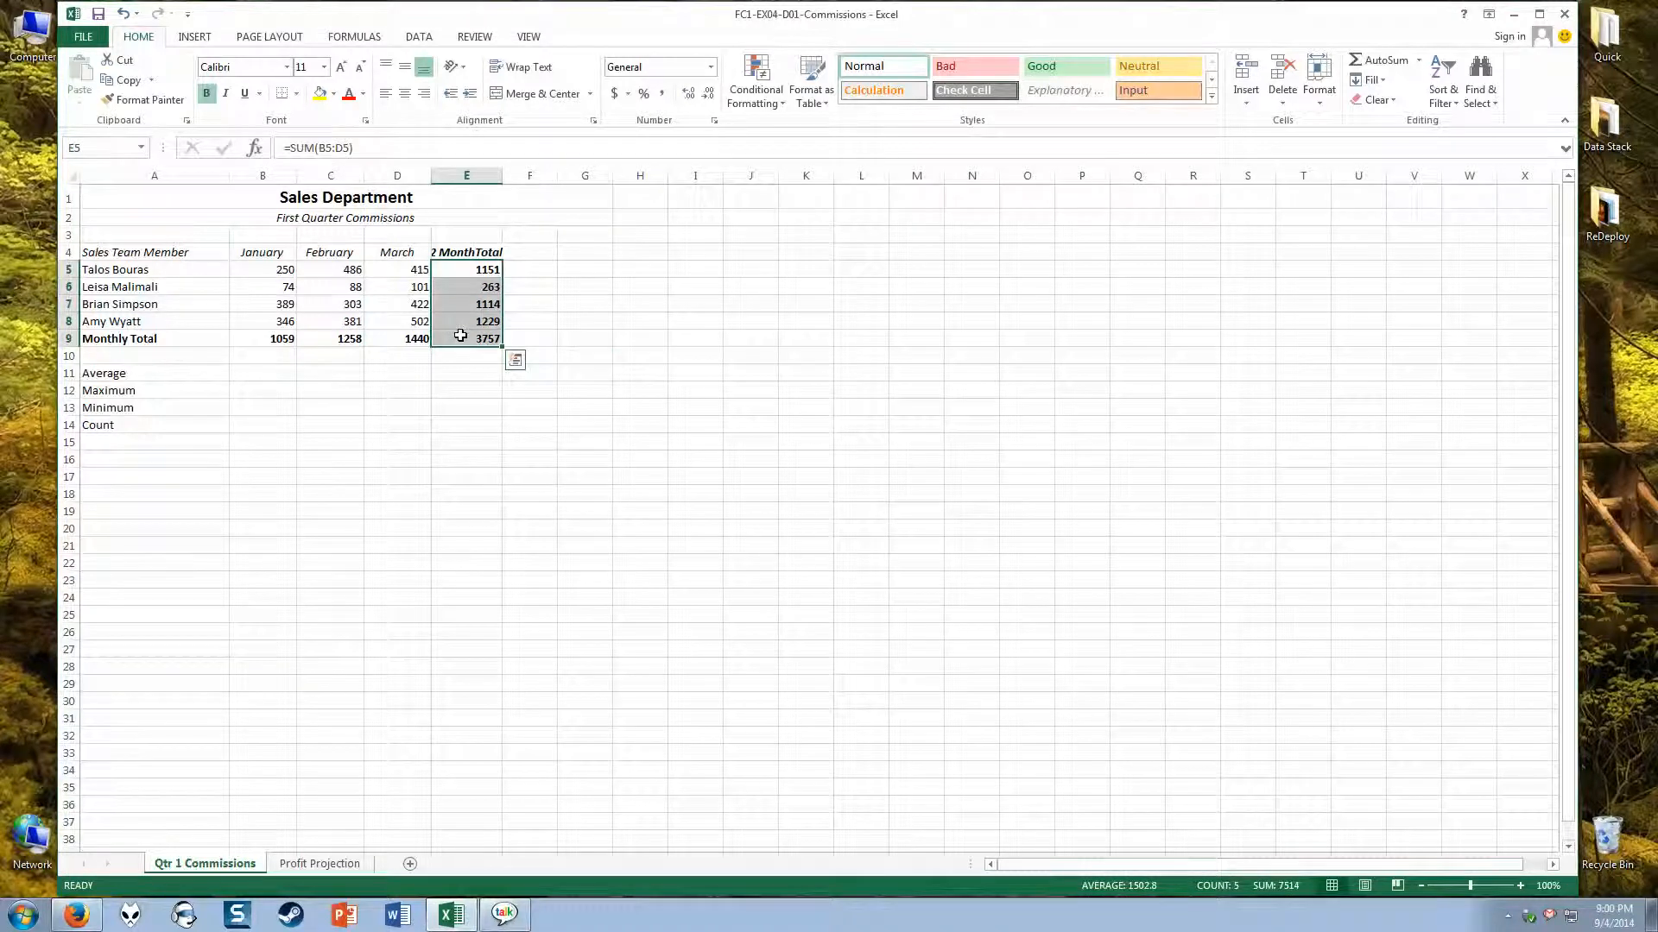
{"action": "left_click_drag", "start_coordinate": [245, 343], "coordinate": [385, 338]}
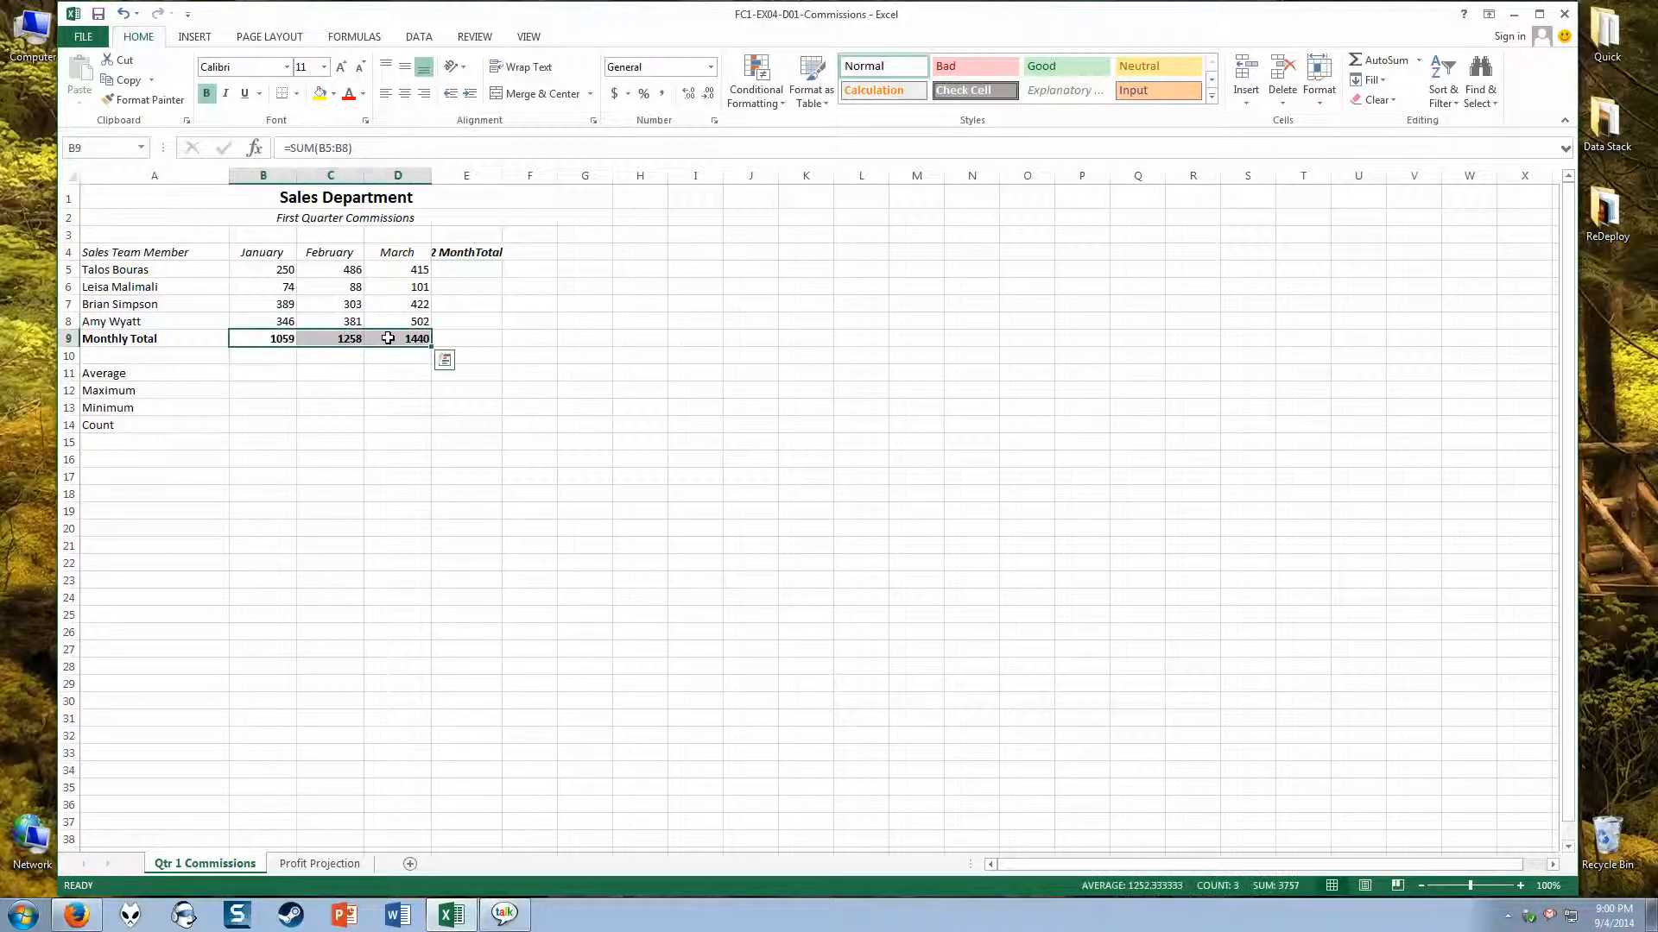
{"action": "key", "text": "Delete"}
Step: Use AutoSum on B5:E9 to enter all row and monthly totals at once, and check the formulas in E5, E6 and E9
{"action": "left_click_drag", "start_coordinate": [262, 270], "coordinate": [485, 340]}
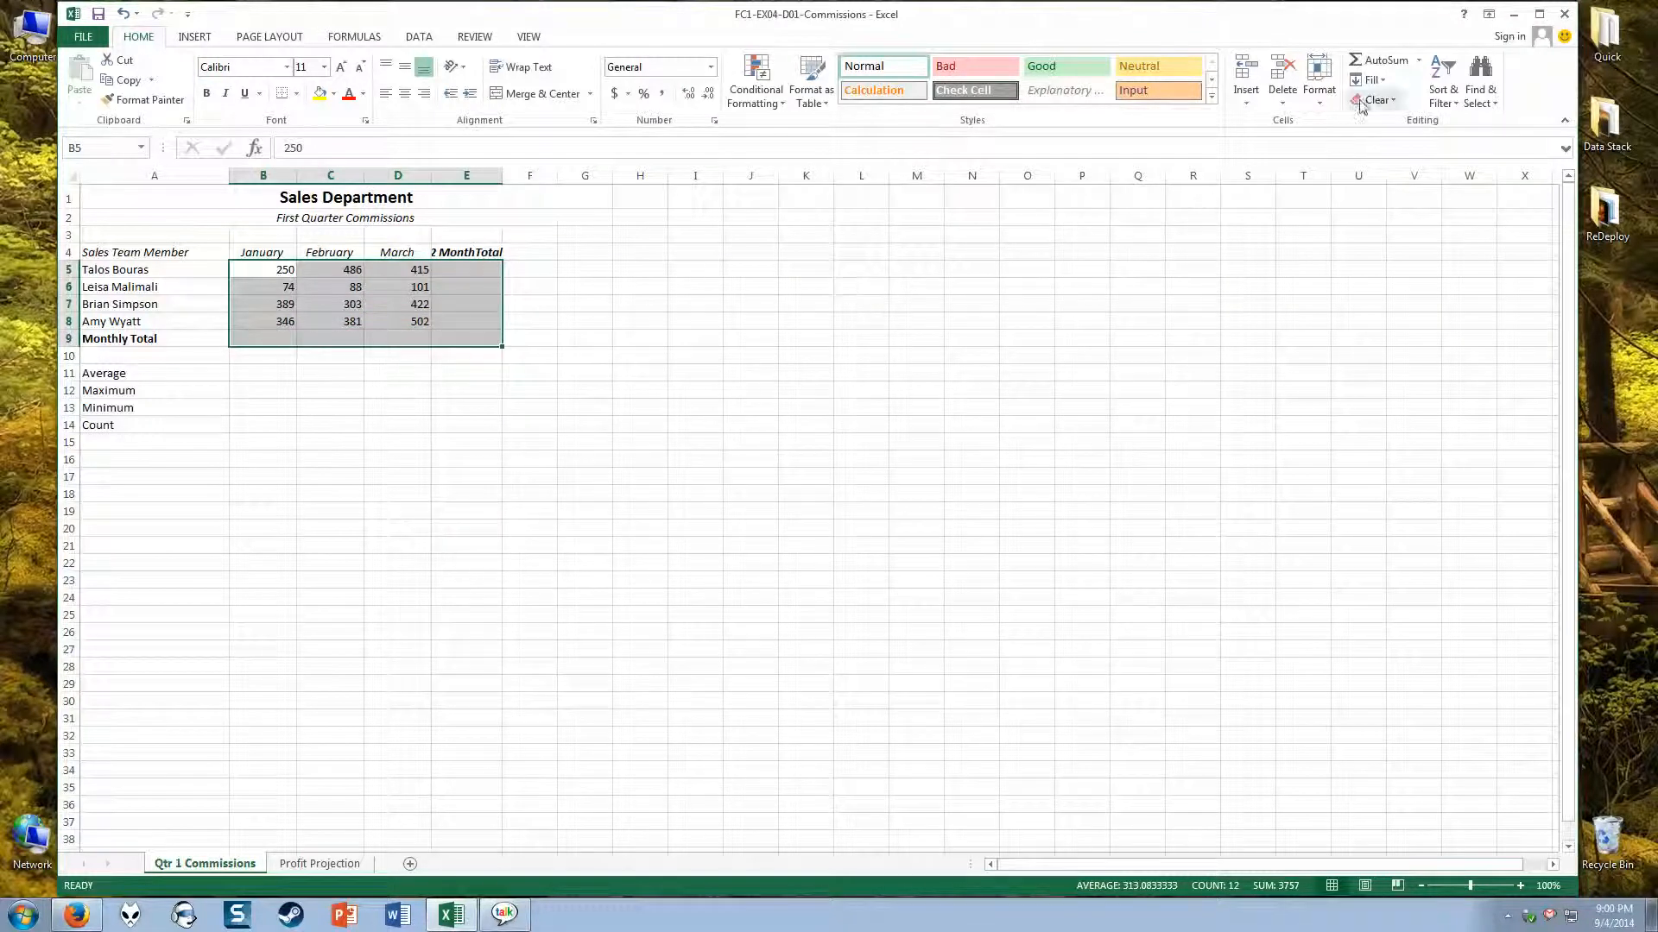
{"action": "left_click", "coordinate": [1375, 62]}
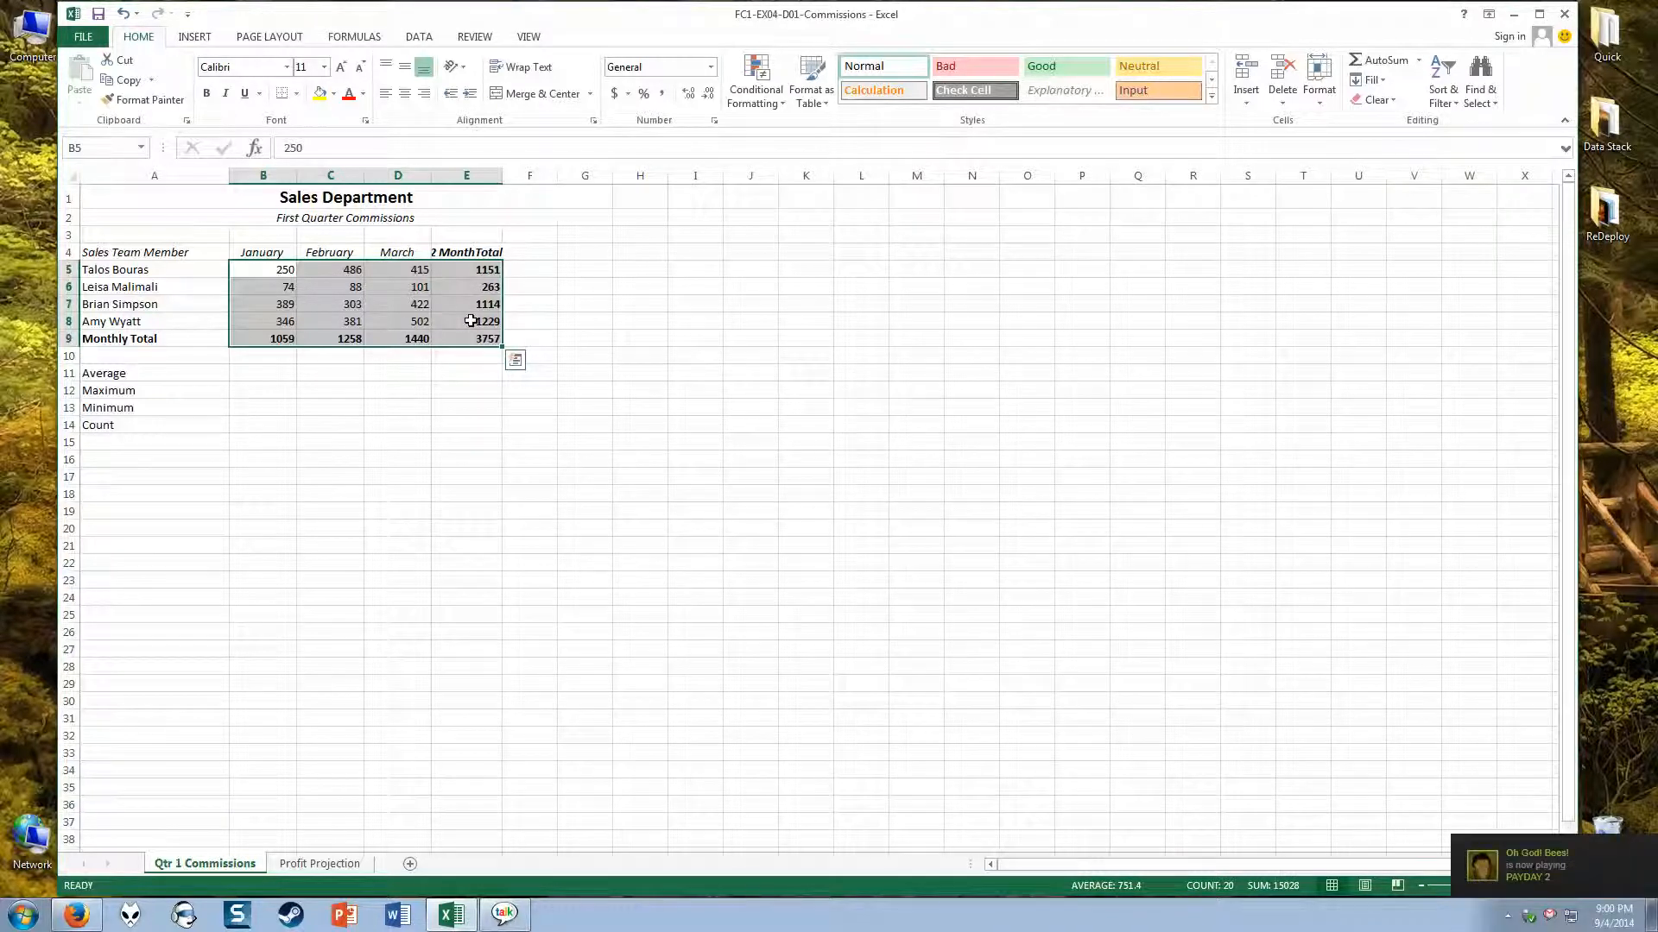
{"action": "left_click", "coordinate": [559, 305]}
{"action": "left_click", "coordinate": [475, 270]}
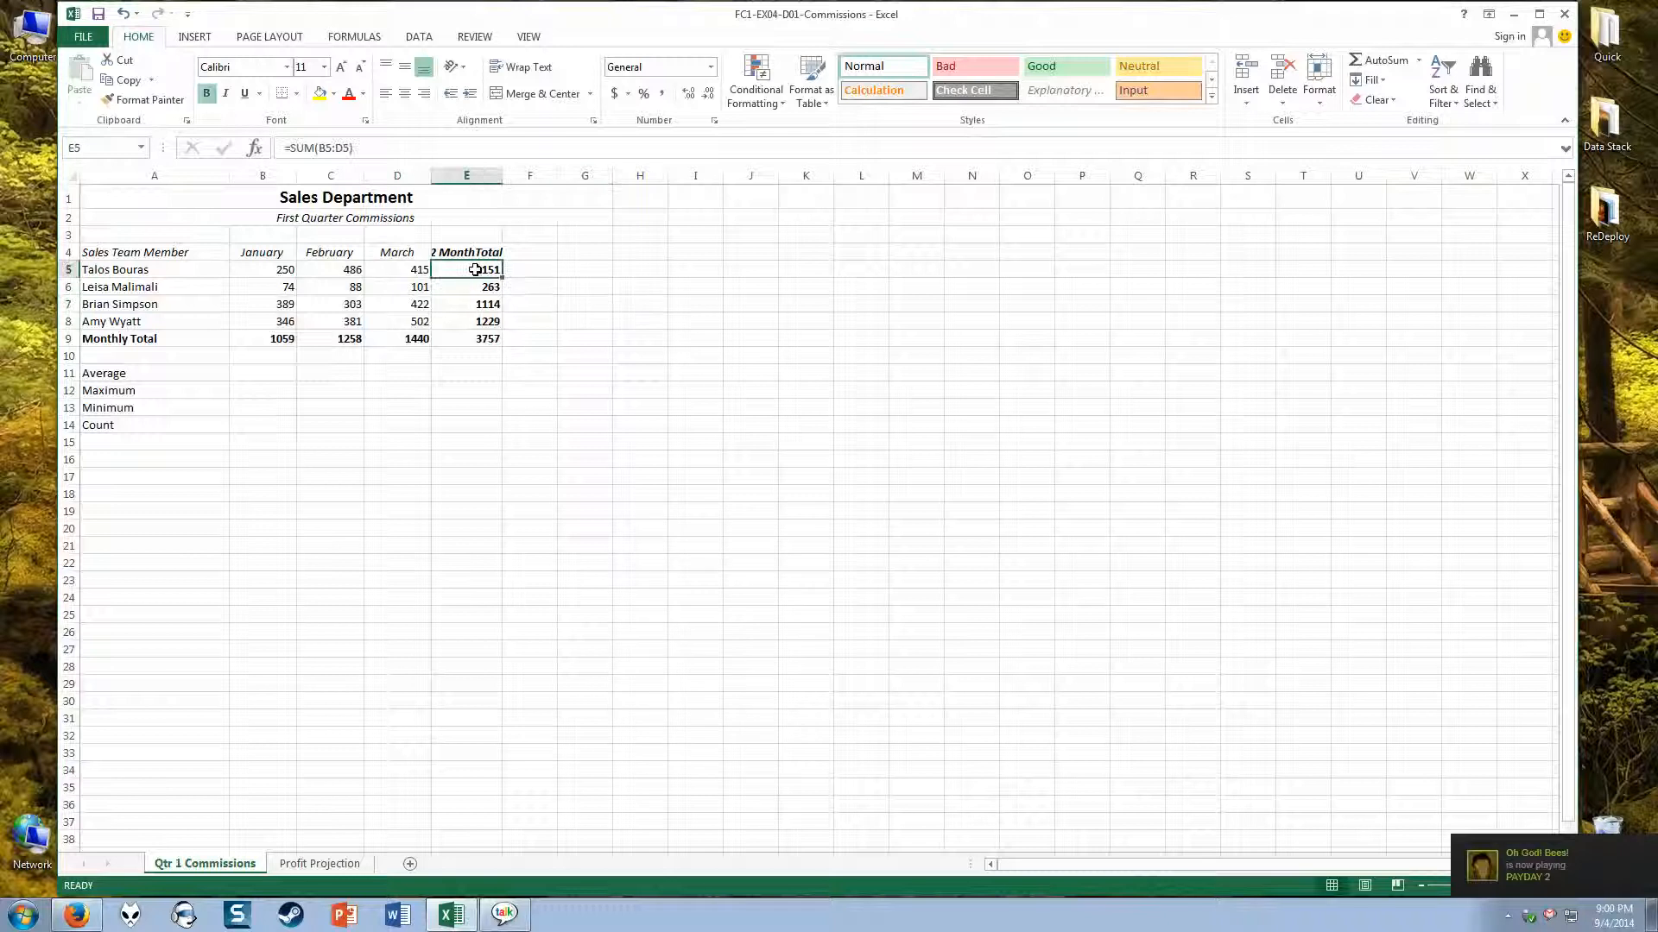
{"action": "left_click", "coordinate": [473, 288]}
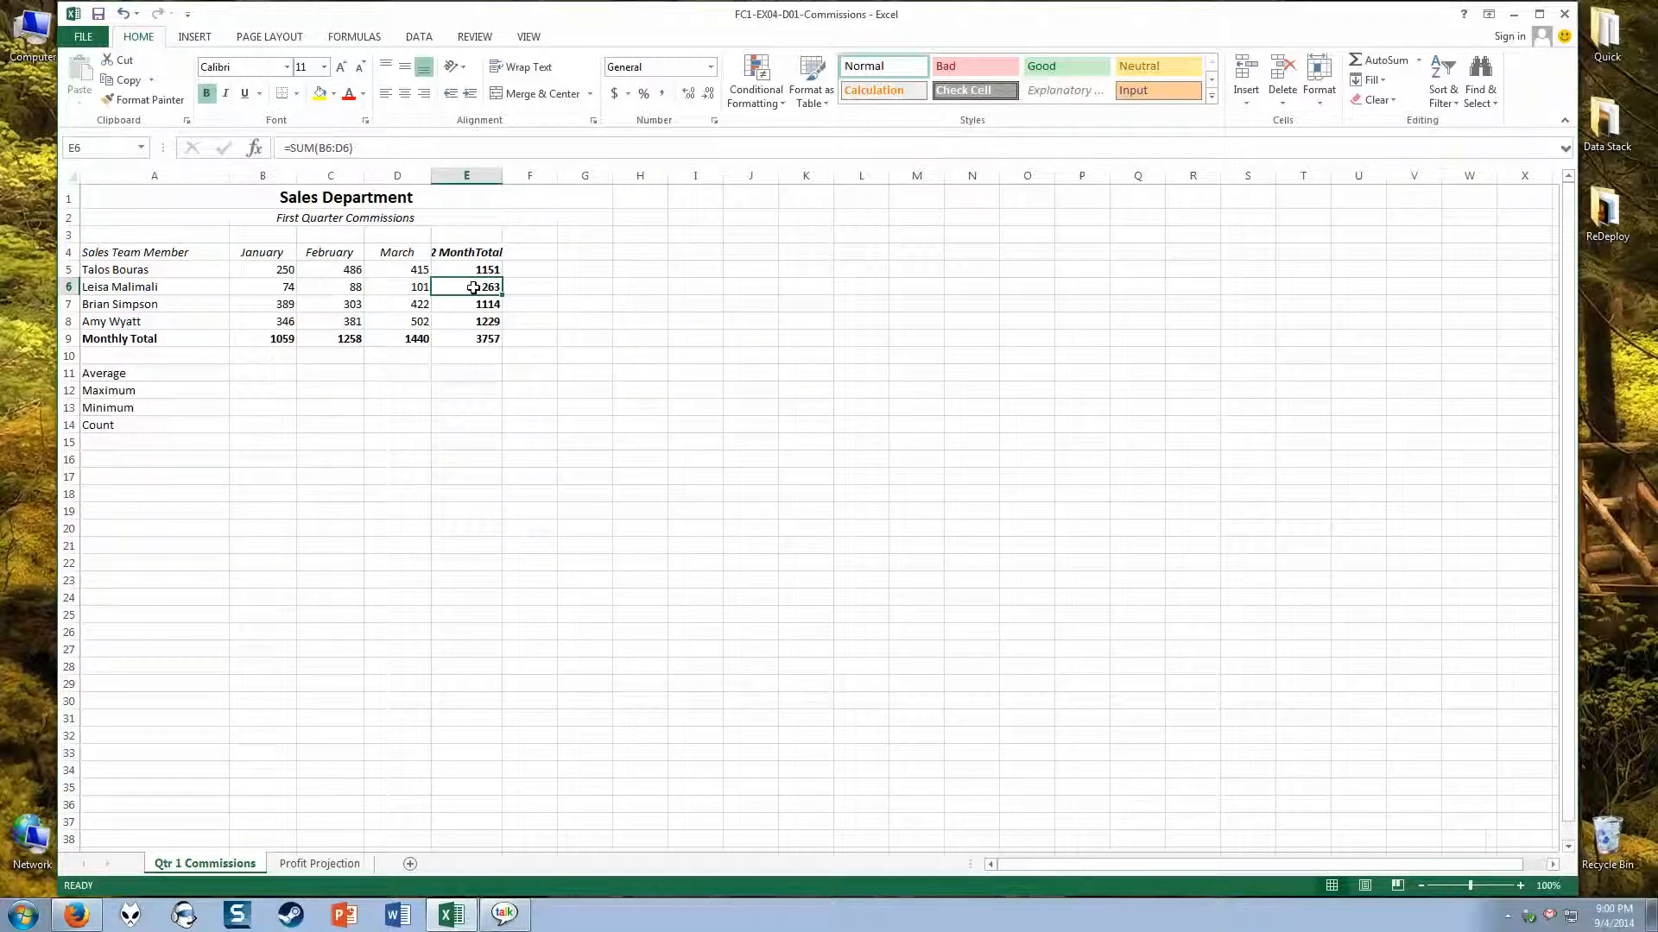
{"action": "left_click", "coordinate": [473, 344]}
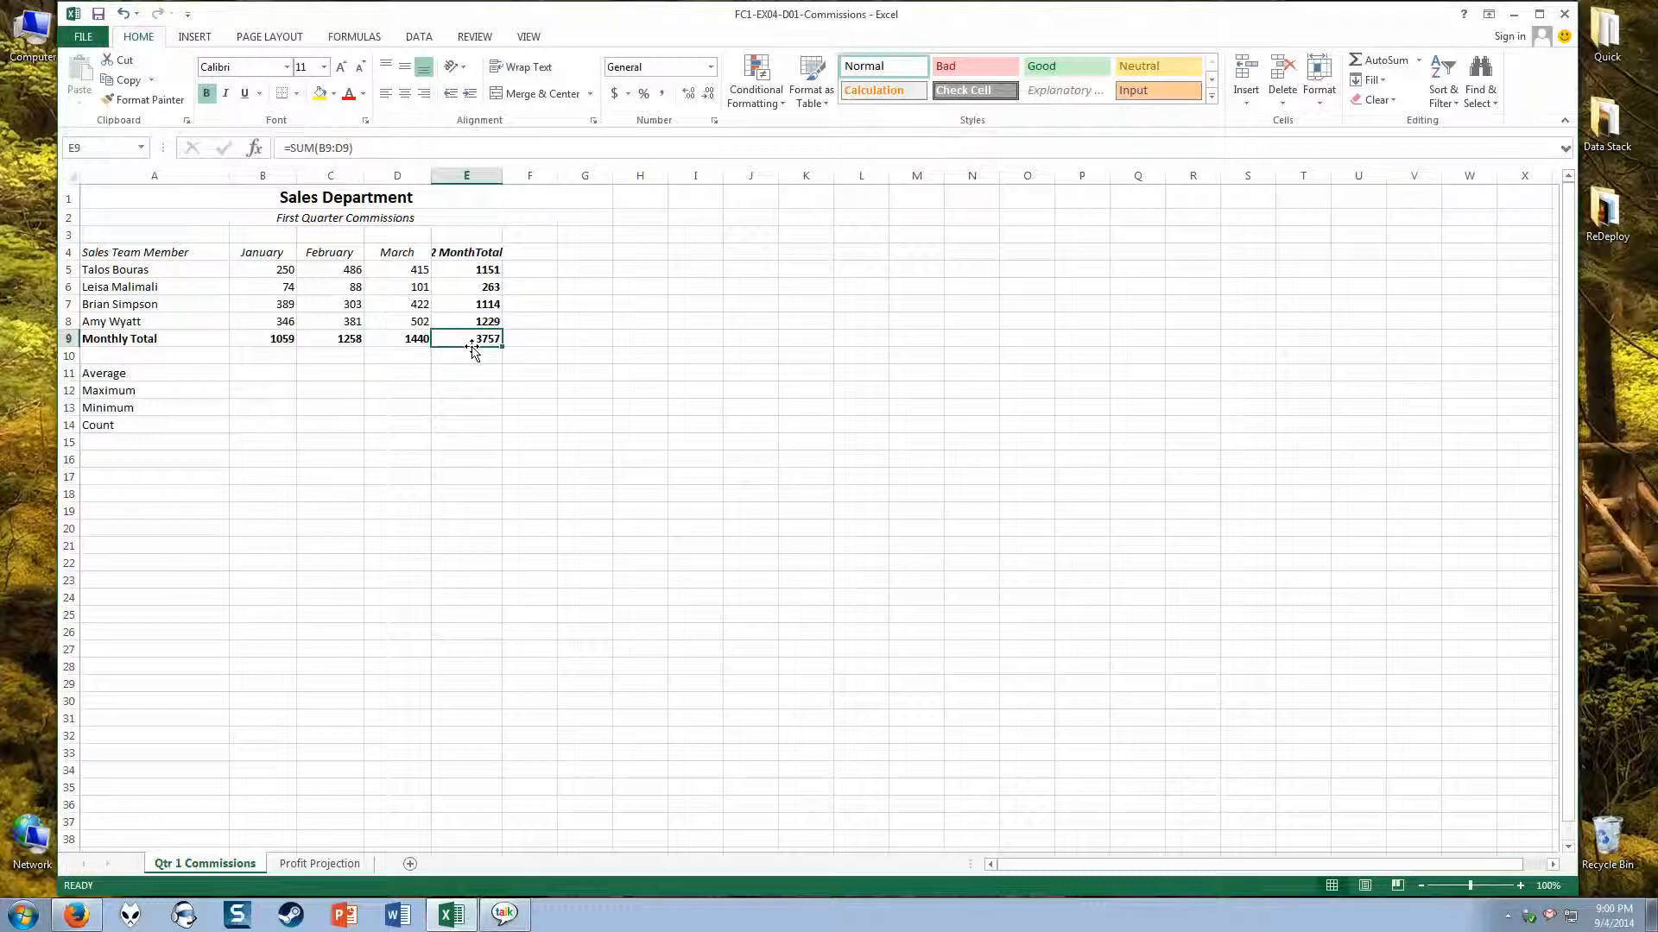
{"action": "left_click_drag", "start_coordinate": [284, 272], "coordinate": [501, 339]}
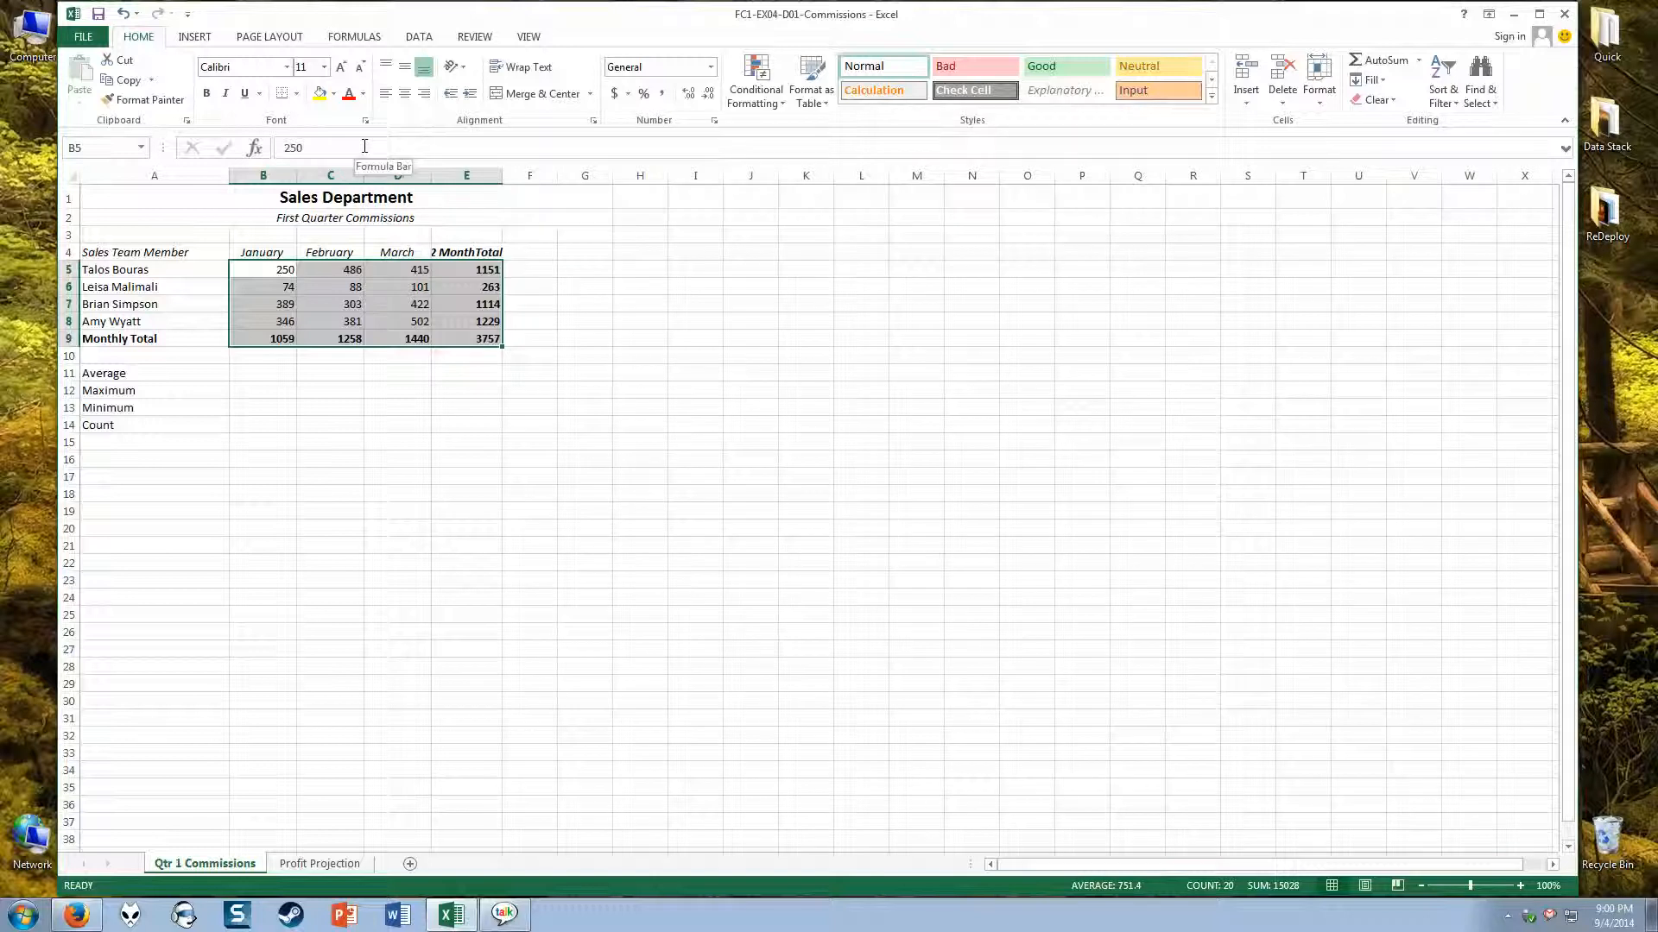
{"action": "left_click", "coordinate": [638, 352]}
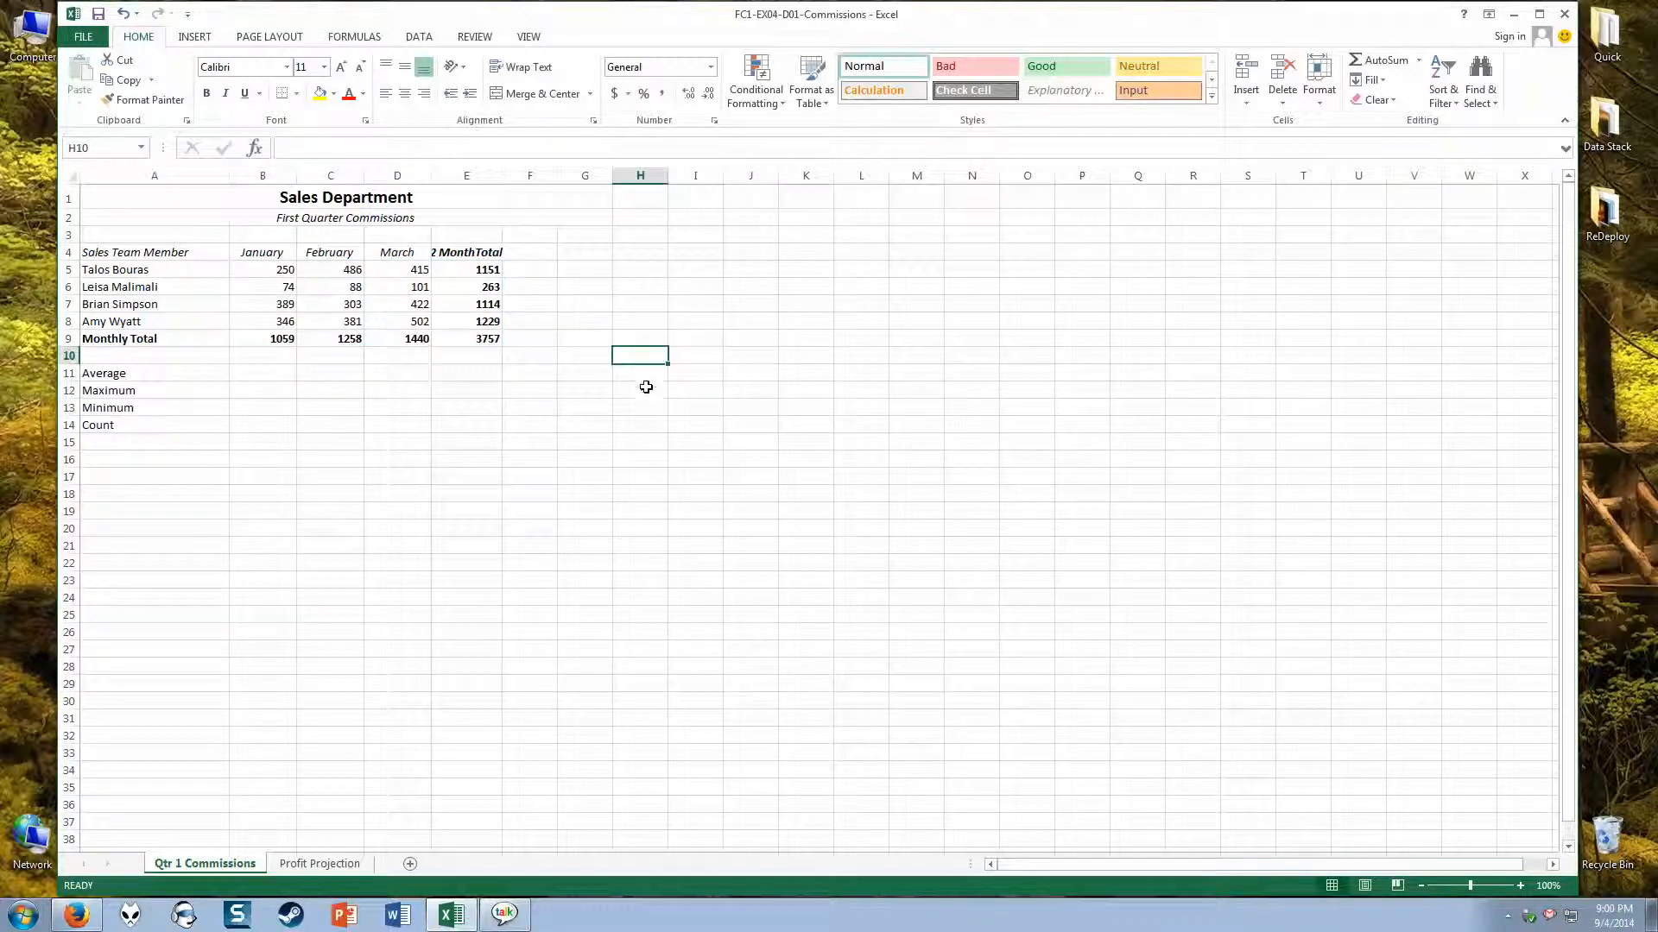
Step: Calculate the January average in B11 with AutoSum's Average function, limiting the range to B5:B8
{"action": "left_click", "coordinate": [252, 375]}
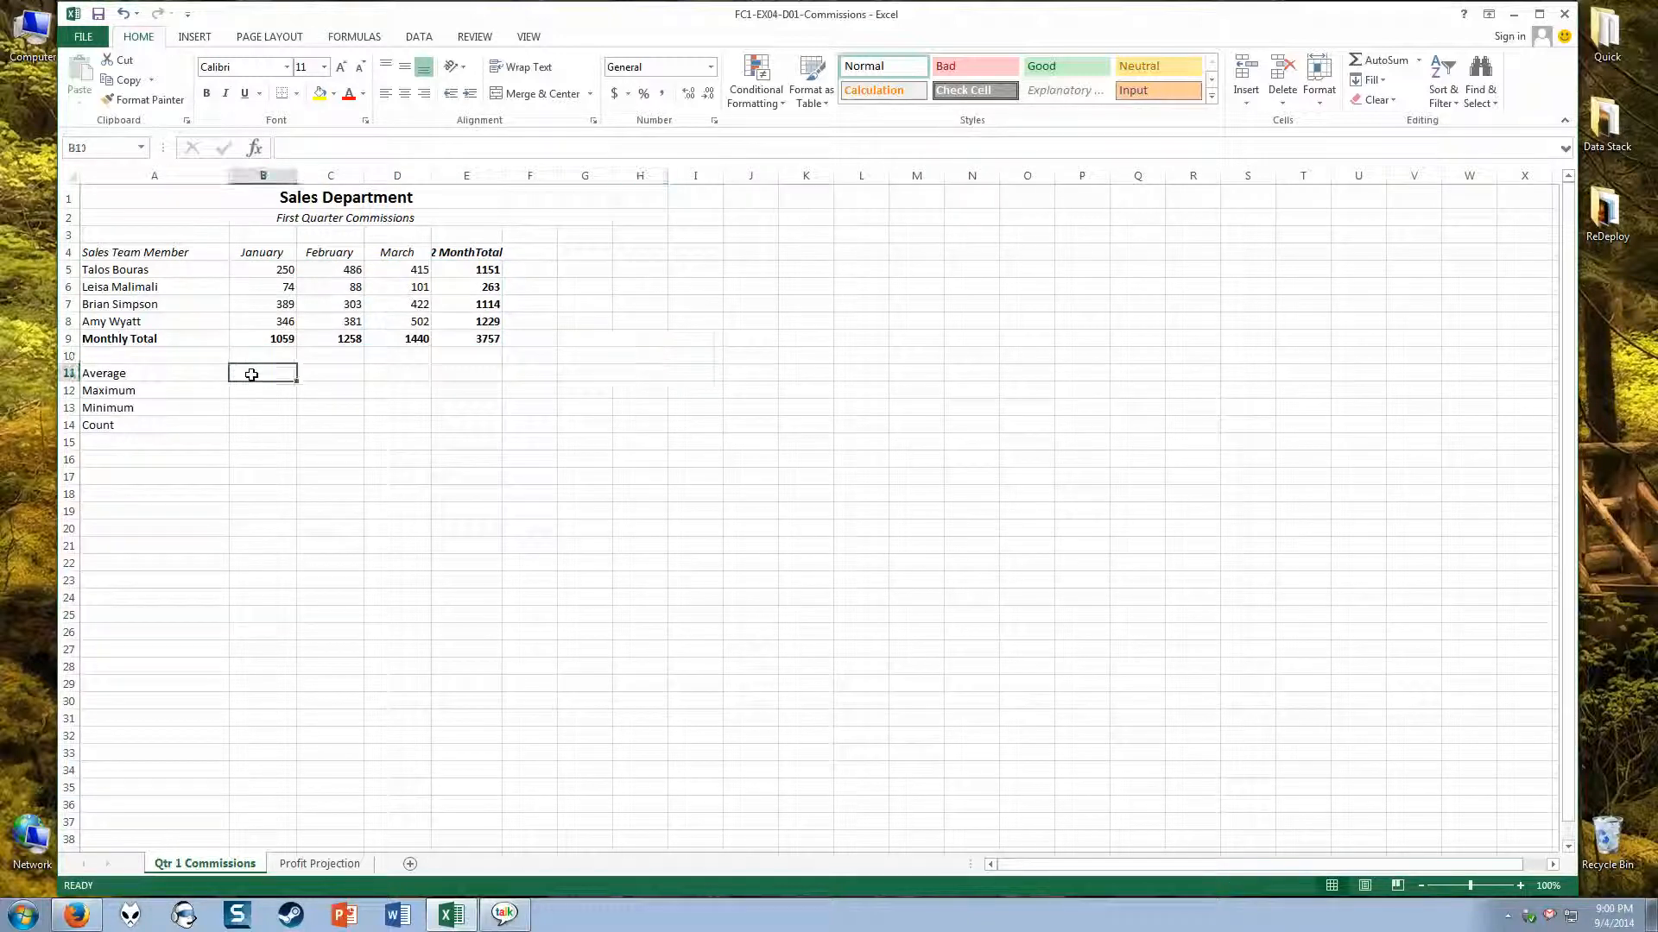
{"action": "left_click", "coordinate": [1419, 63]}
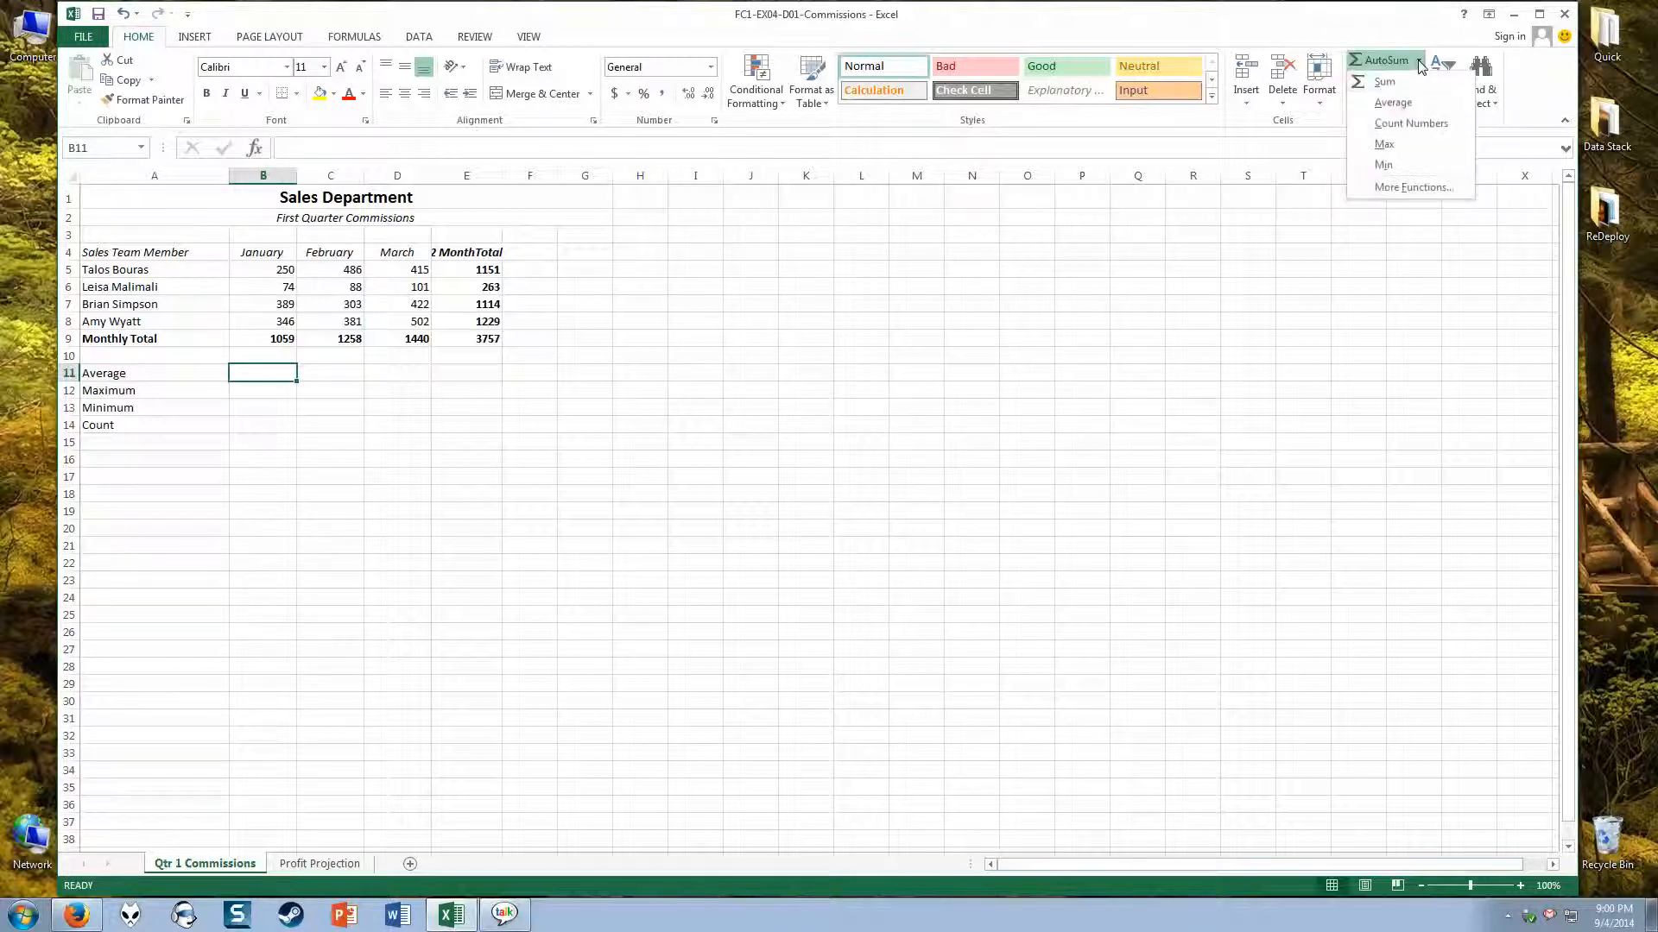
{"action": "left_click", "coordinate": [1408, 105]}
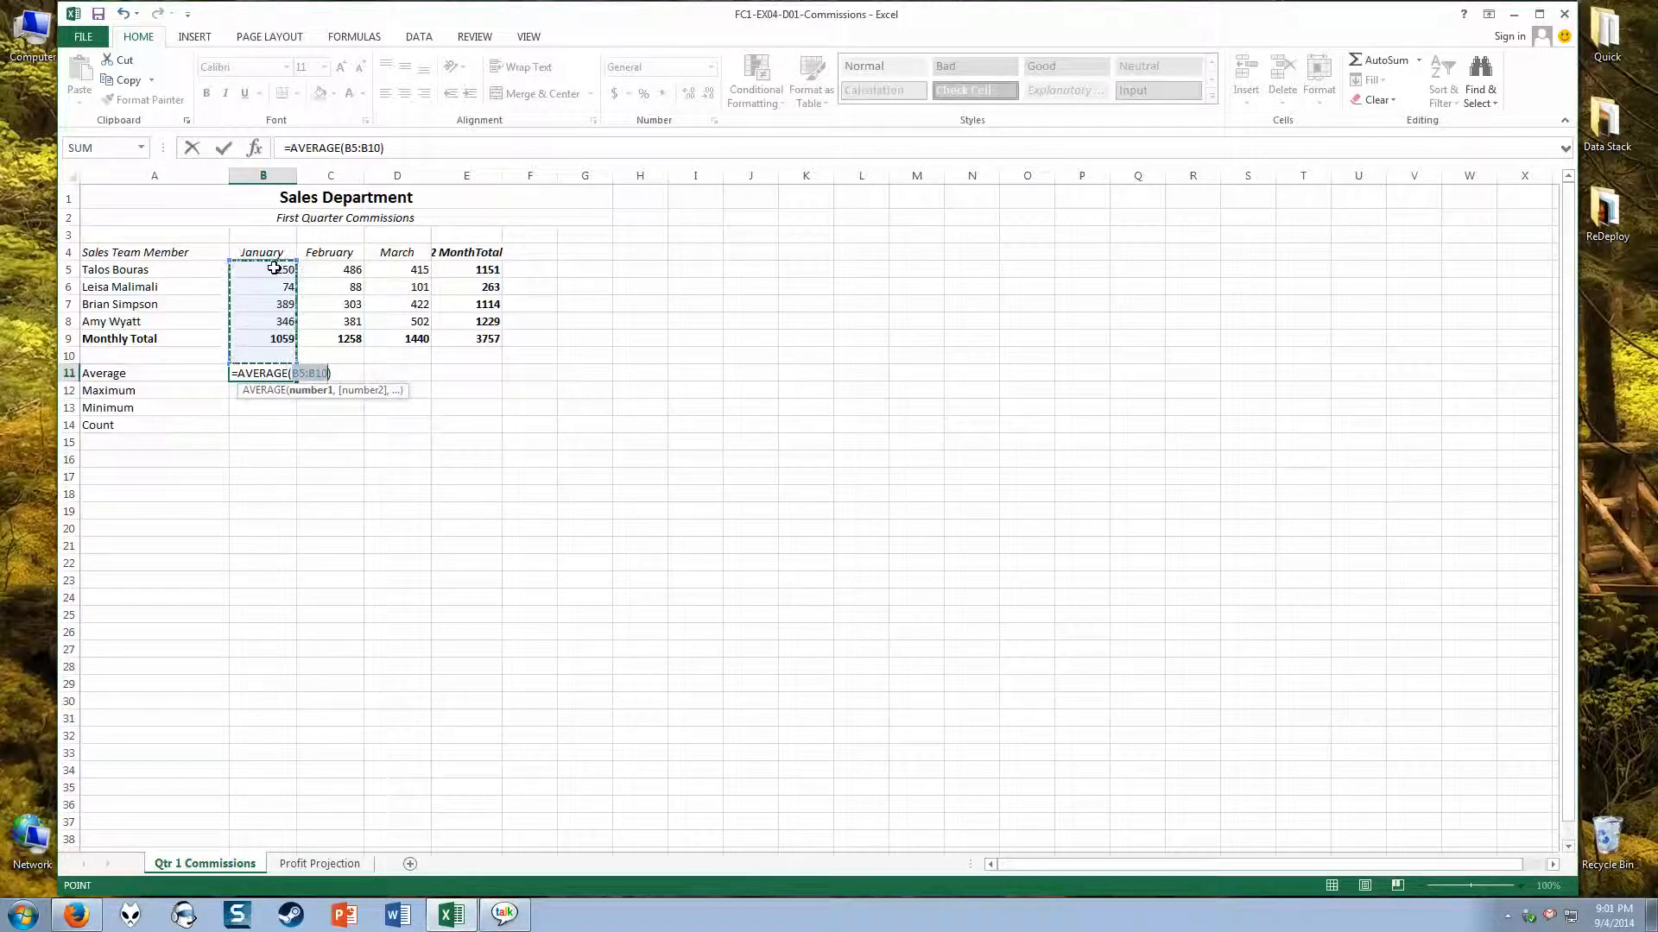
{"action": "left_click_drag", "start_coordinate": [273, 270], "coordinate": [265, 320]}
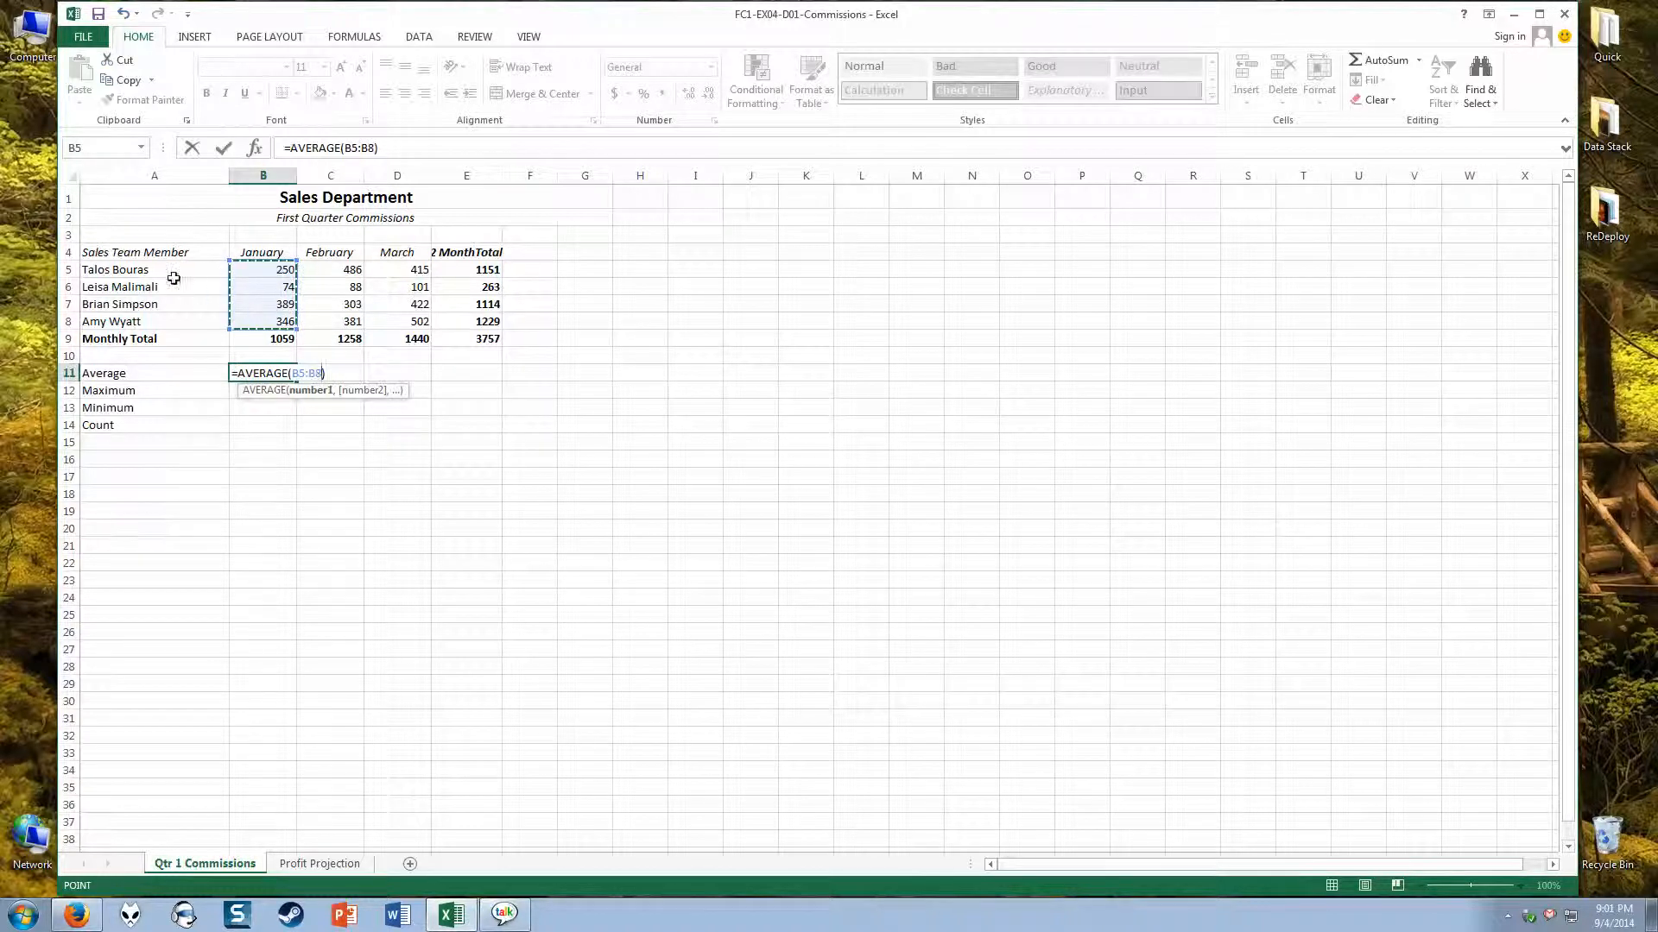
{"action": "left_click", "coordinate": [235, 374]}
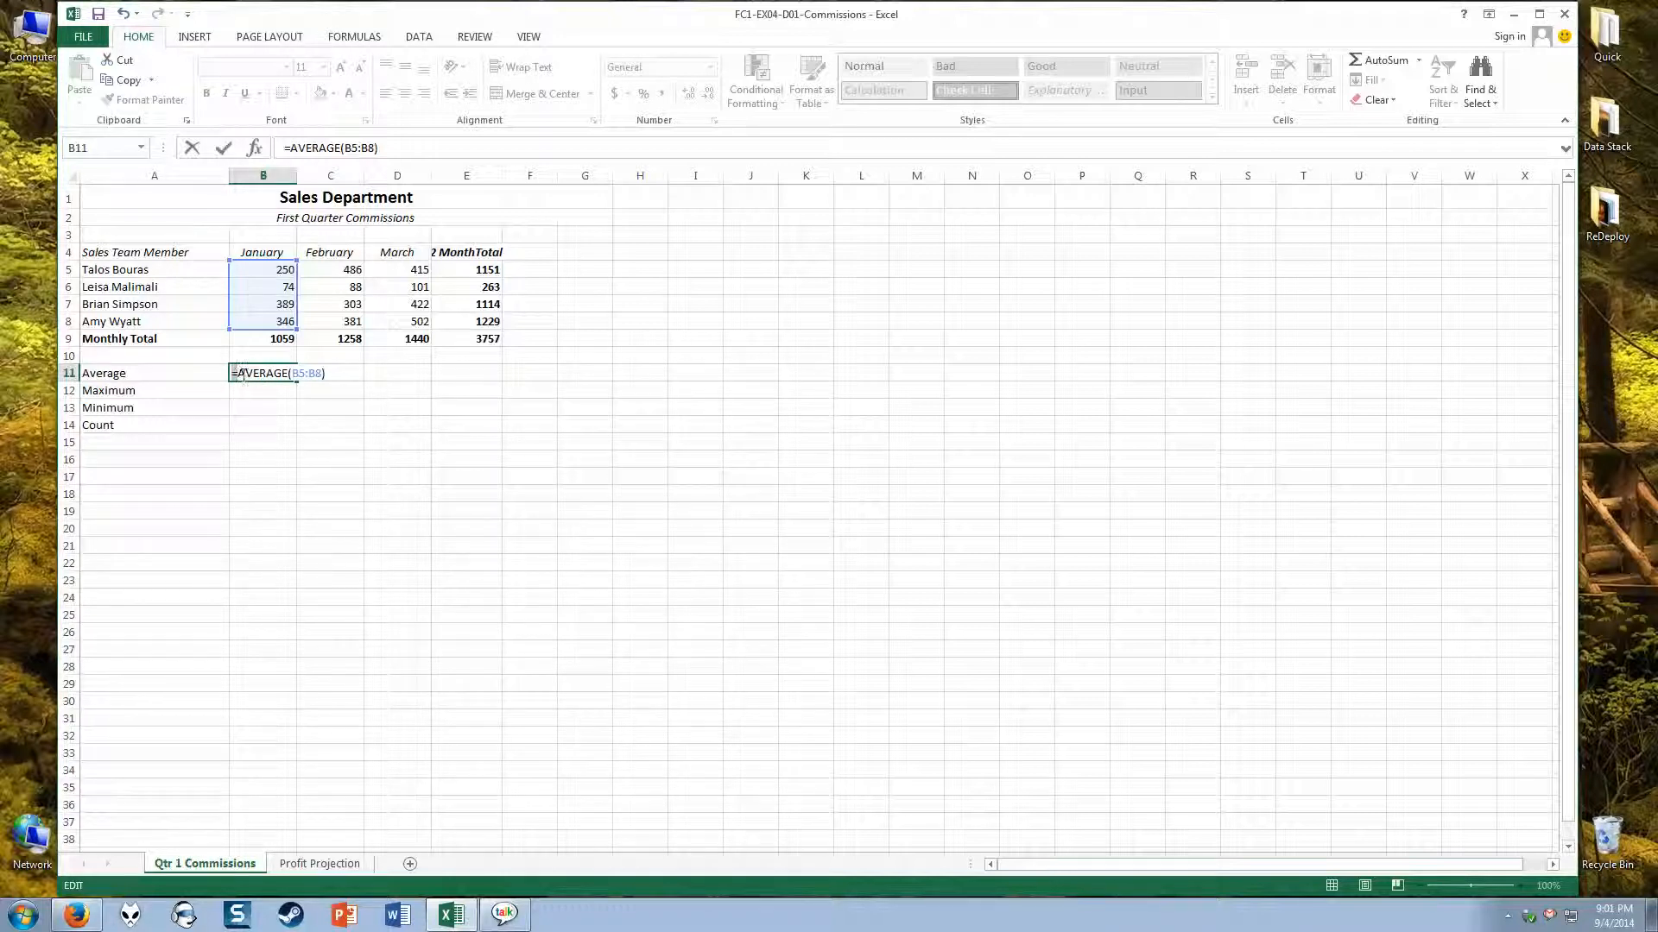
{"action": "left_click_drag", "start_coordinate": [233, 375], "coordinate": [296, 375]}
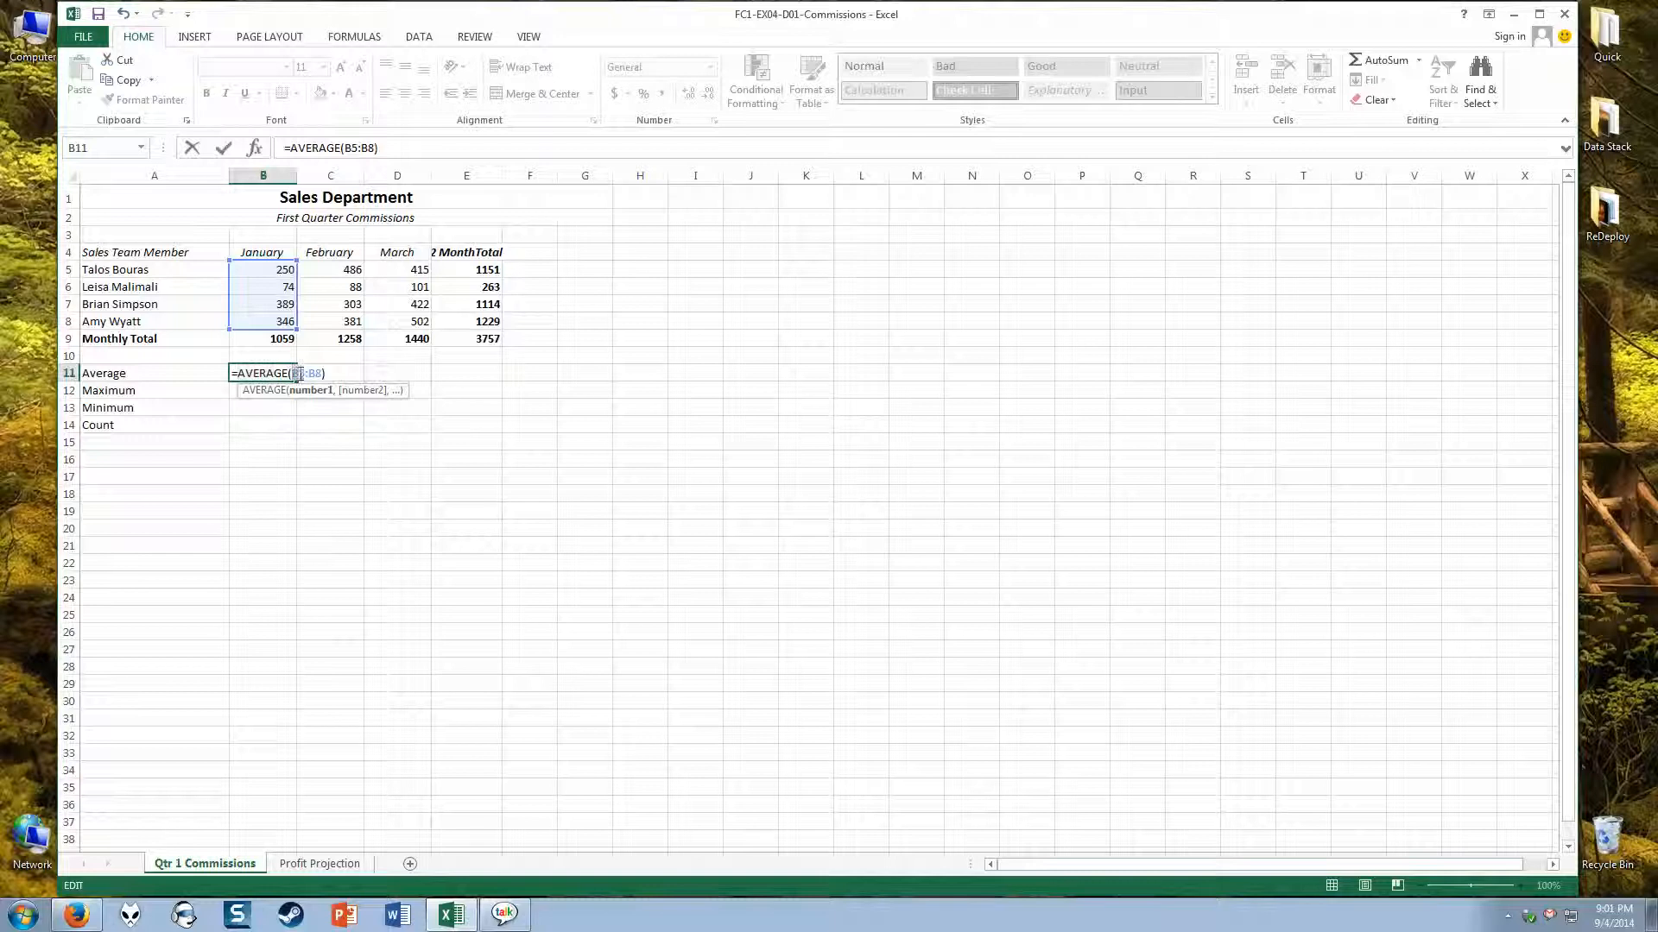
{"action": "double_click", "coordinate": [302, 375]}
{"action": "left_click_drag", "start_coordinate": [237, 373], "coordinate": [323, 373]}
{"action": "left_click", "coordinate": [294, 375]}
{"action": "left_click", "coordinate": [390, 155]}
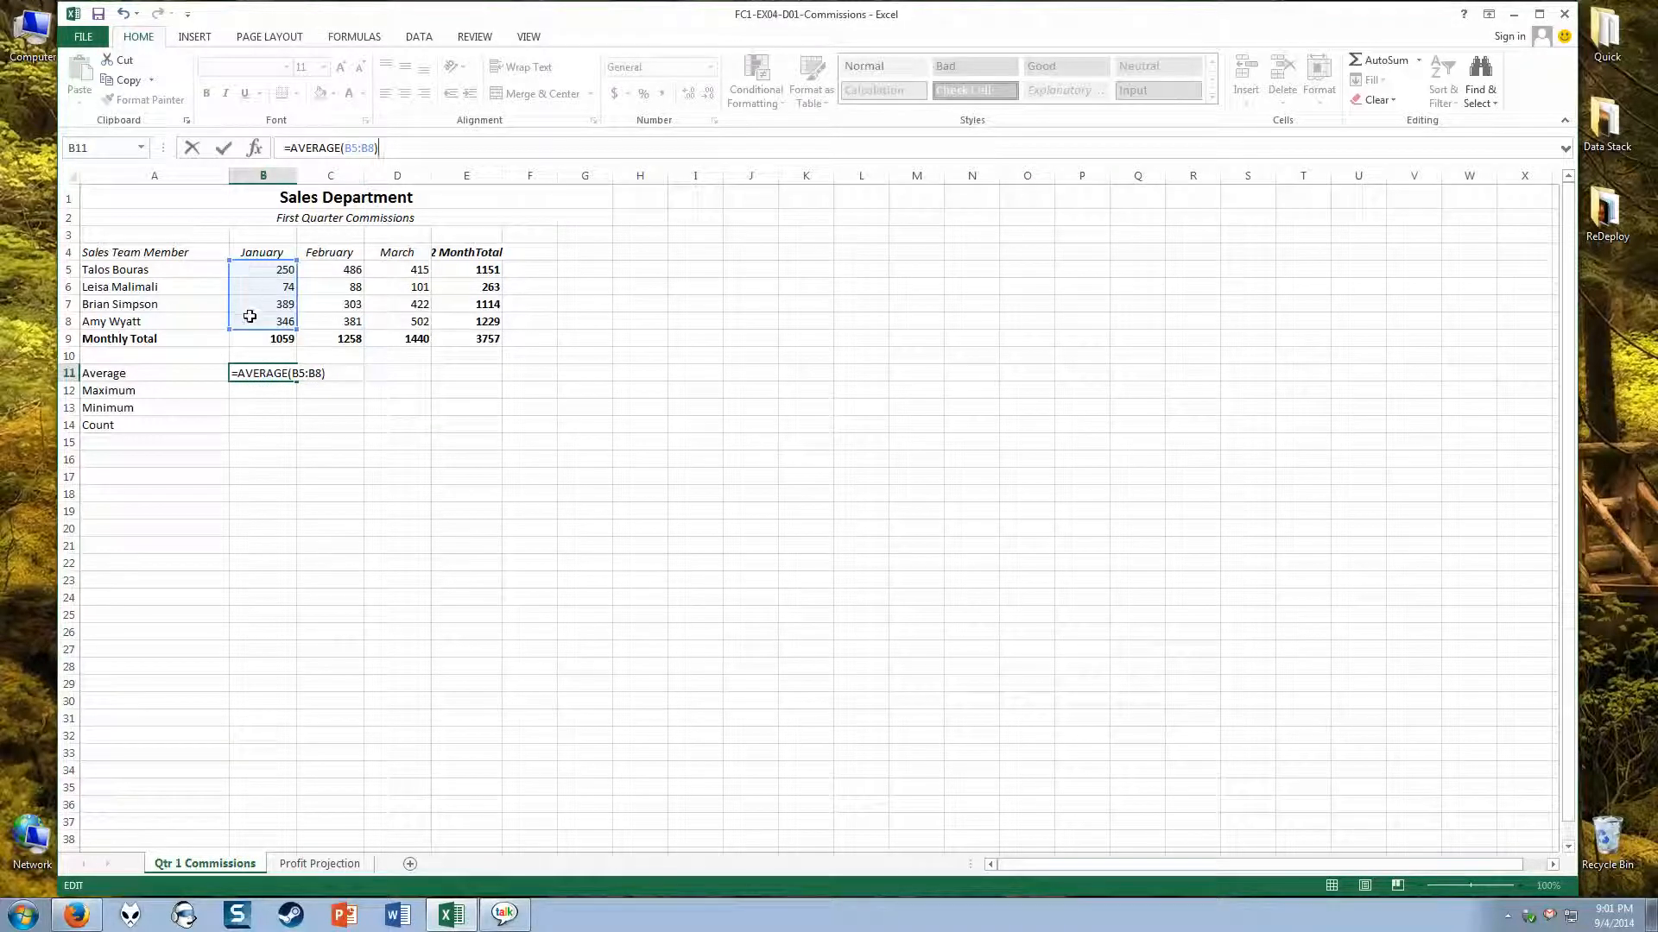
{"action": "key", "text": "Return"}
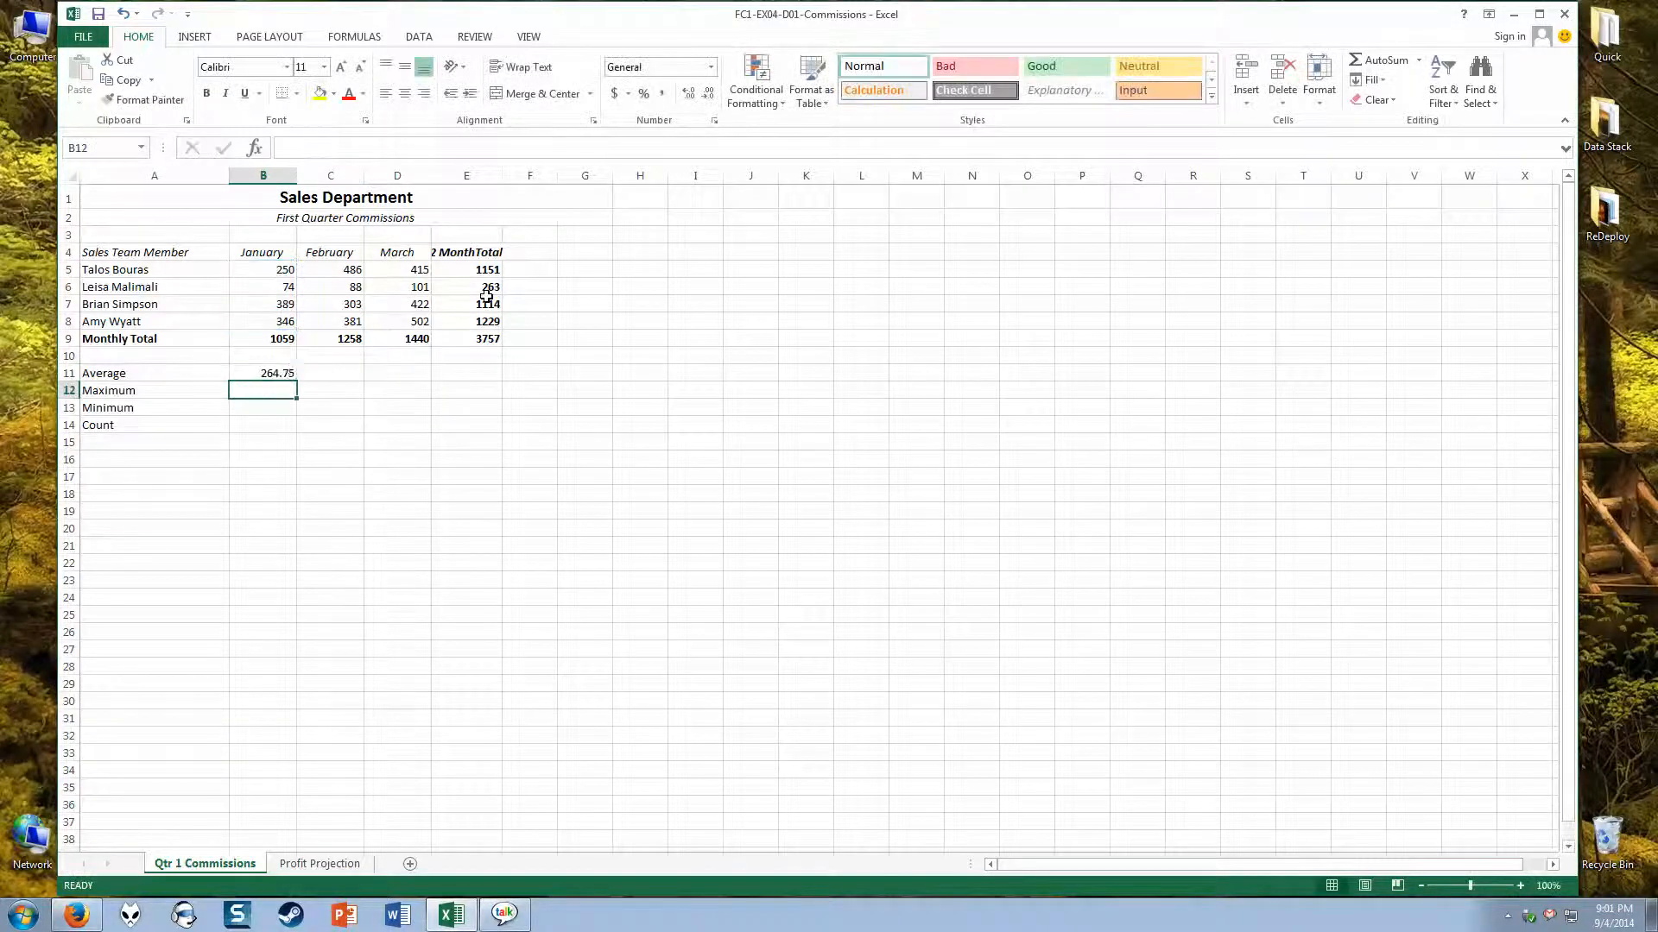
Step: Fill the January average formula from B11 across the Average row through E11 and check the February formula
{"action": "left_click", "coordinate": [242, 373]}
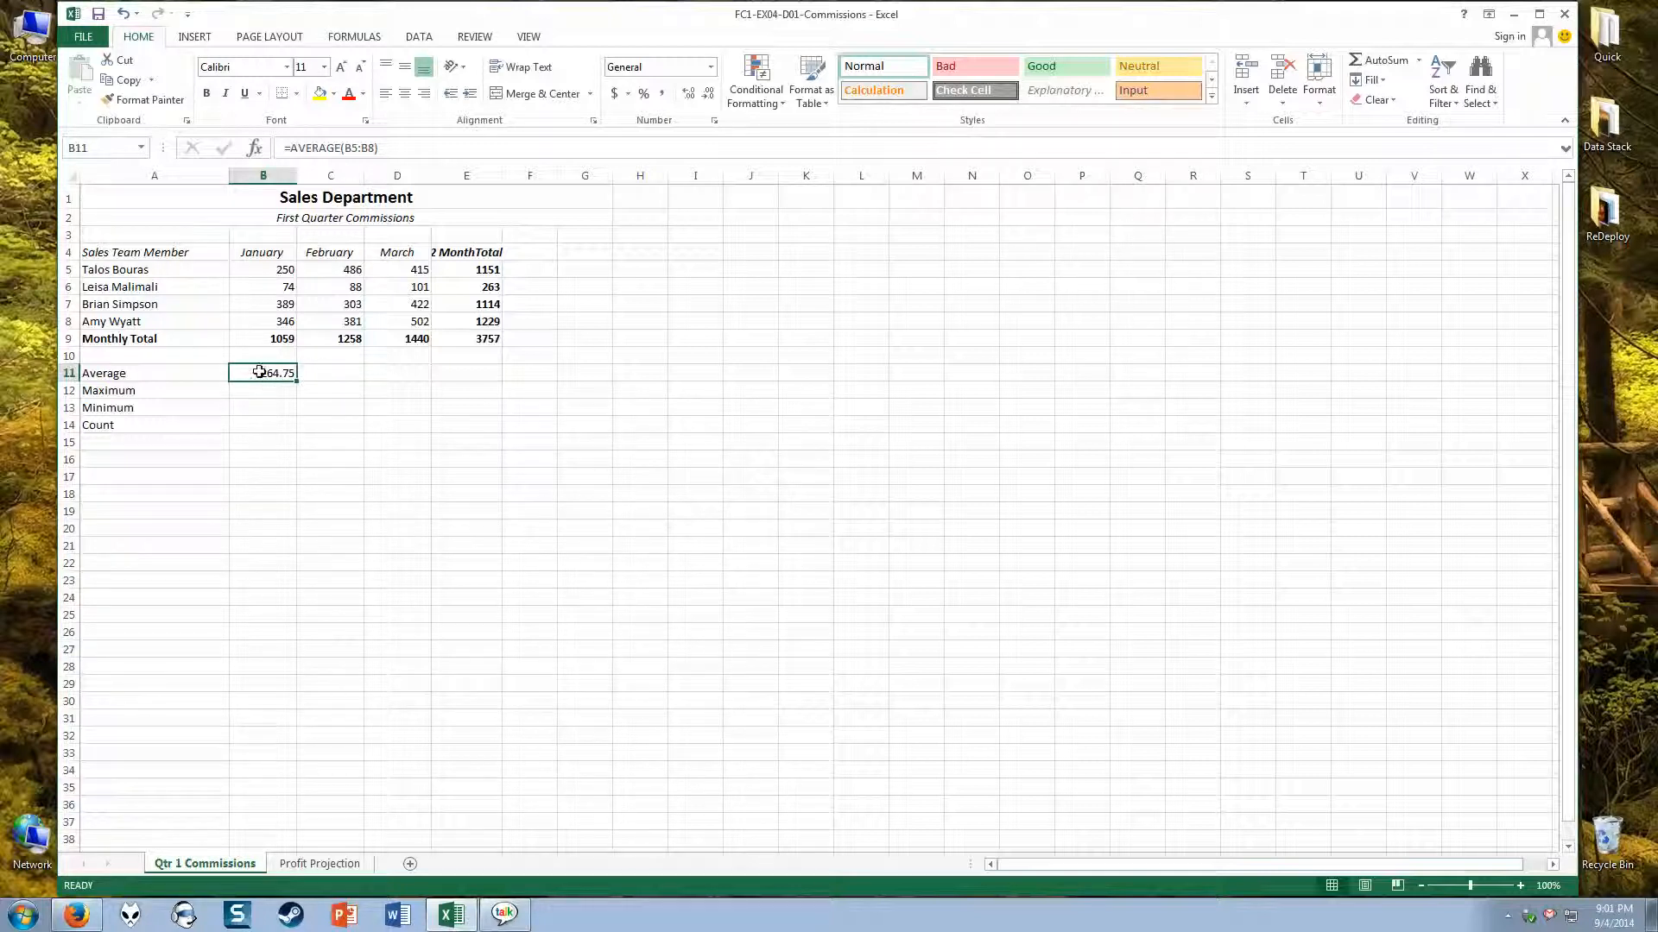
{"action": "left_click_drag", "start_coordinate": [285, 270], "coordinate": [285, 321]}
{"action": "left_click_drag", "start_coordinate": [344, 273], "coordinate": [350, 323]}
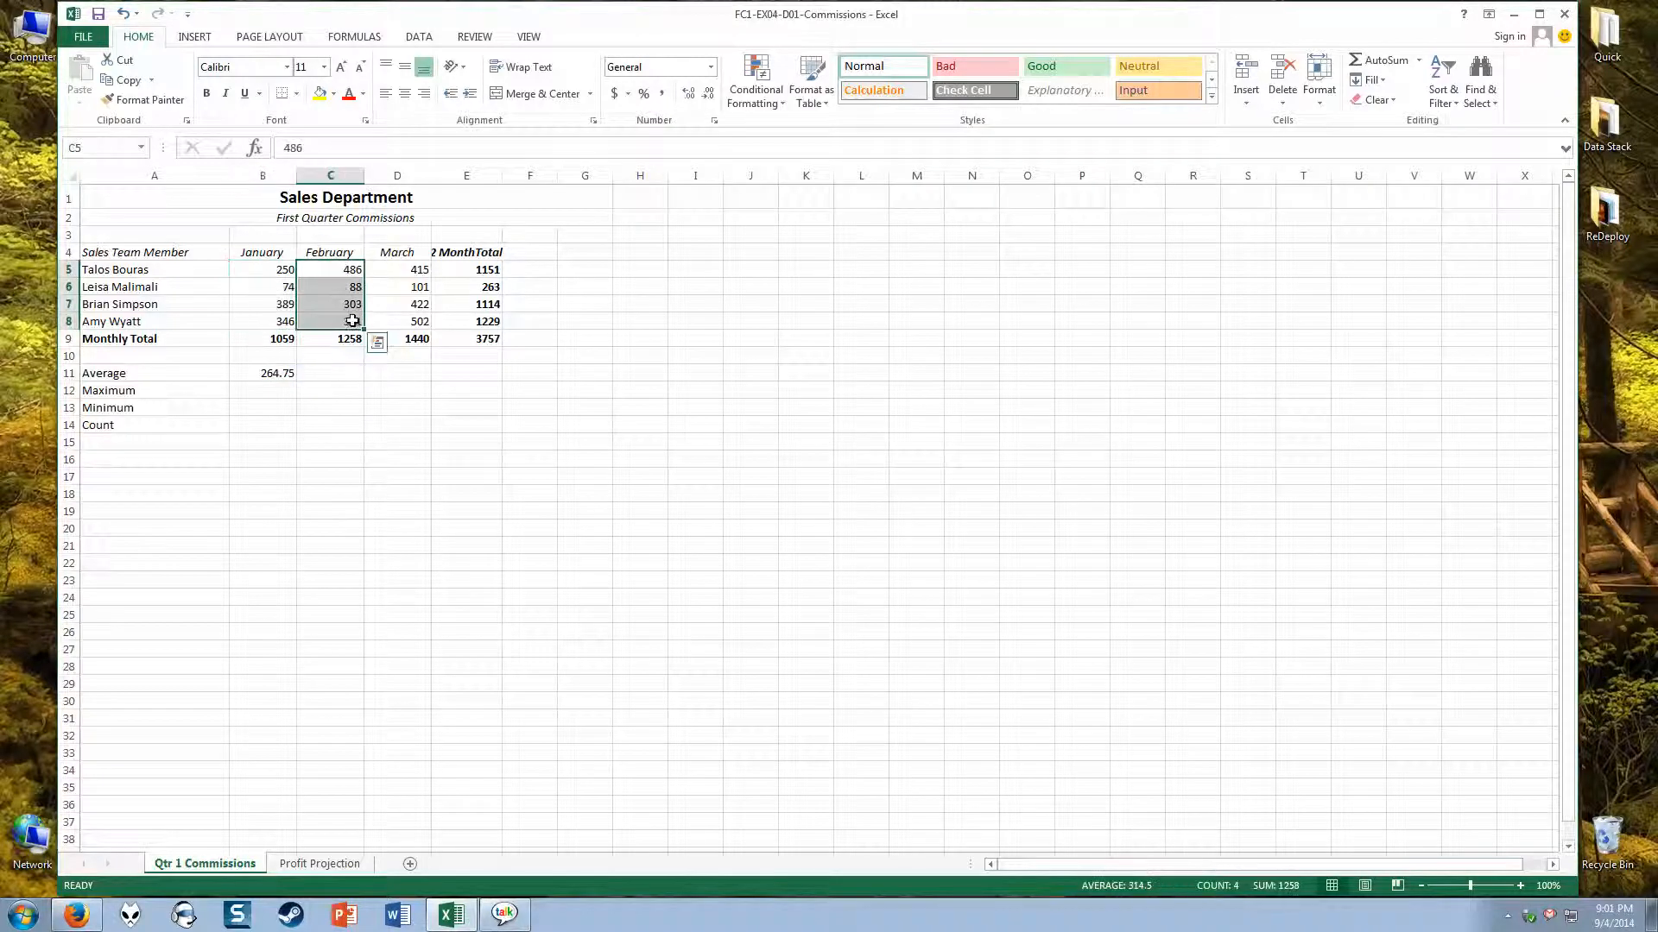
{"action": "left_click_drag", "start_coordinate": [408, 271], "coordinate": [409, 321]}
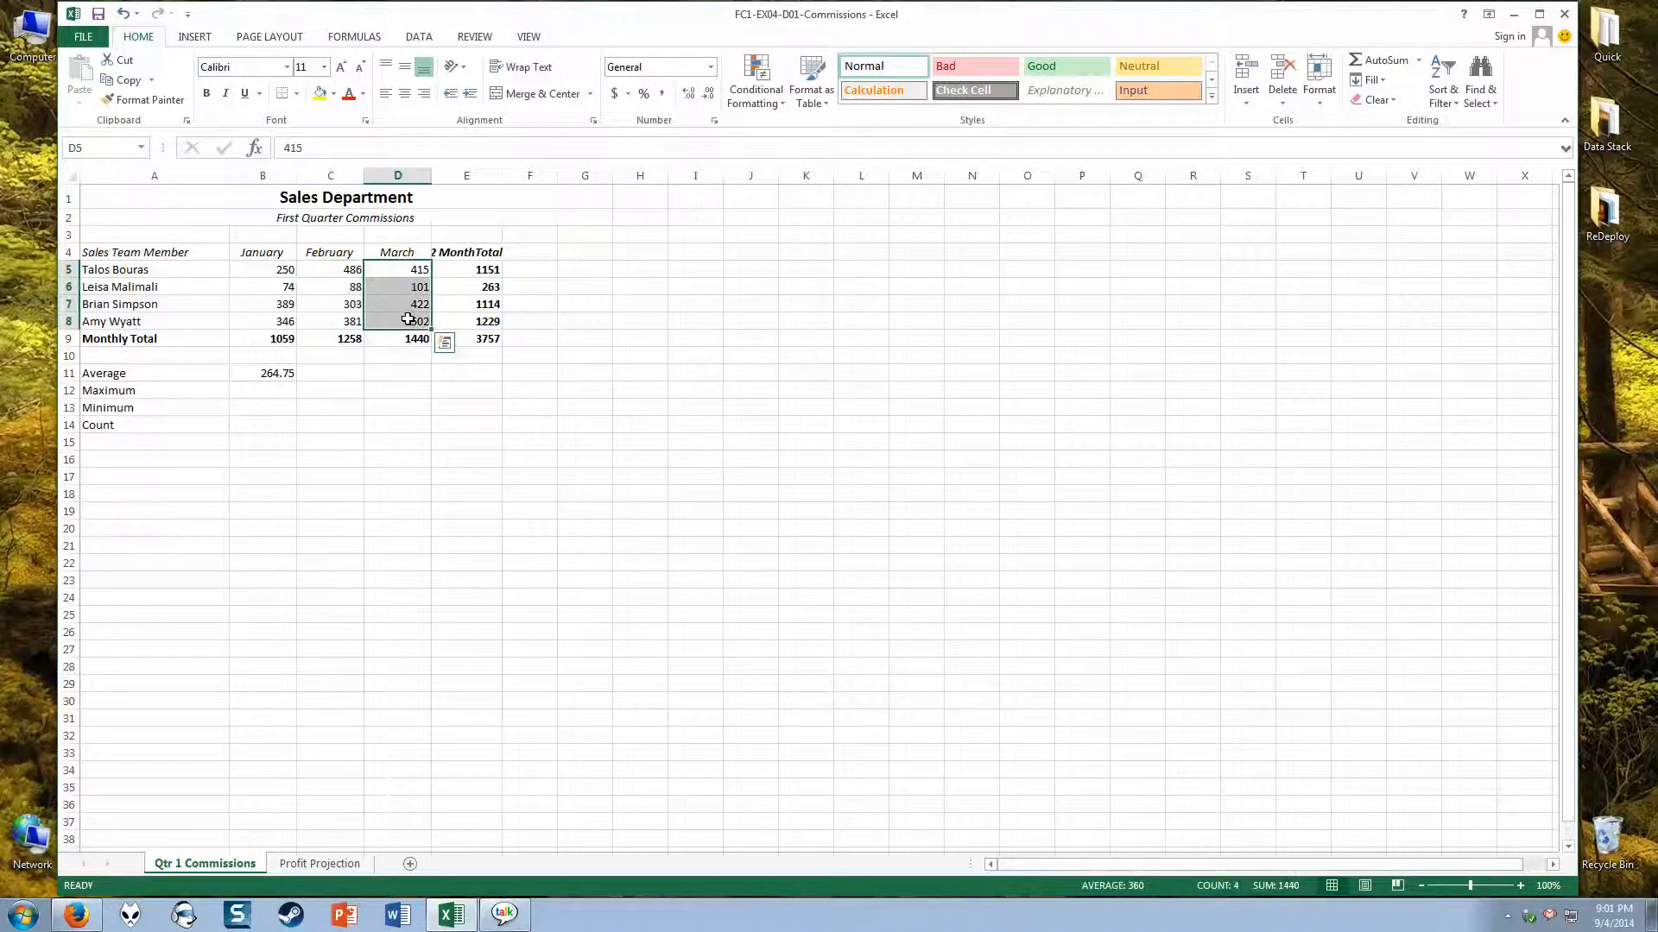
{"action": "left_click", "coordinate": [342, 378]}
{"action": "left_click", "coordinate": [1418, 59]}
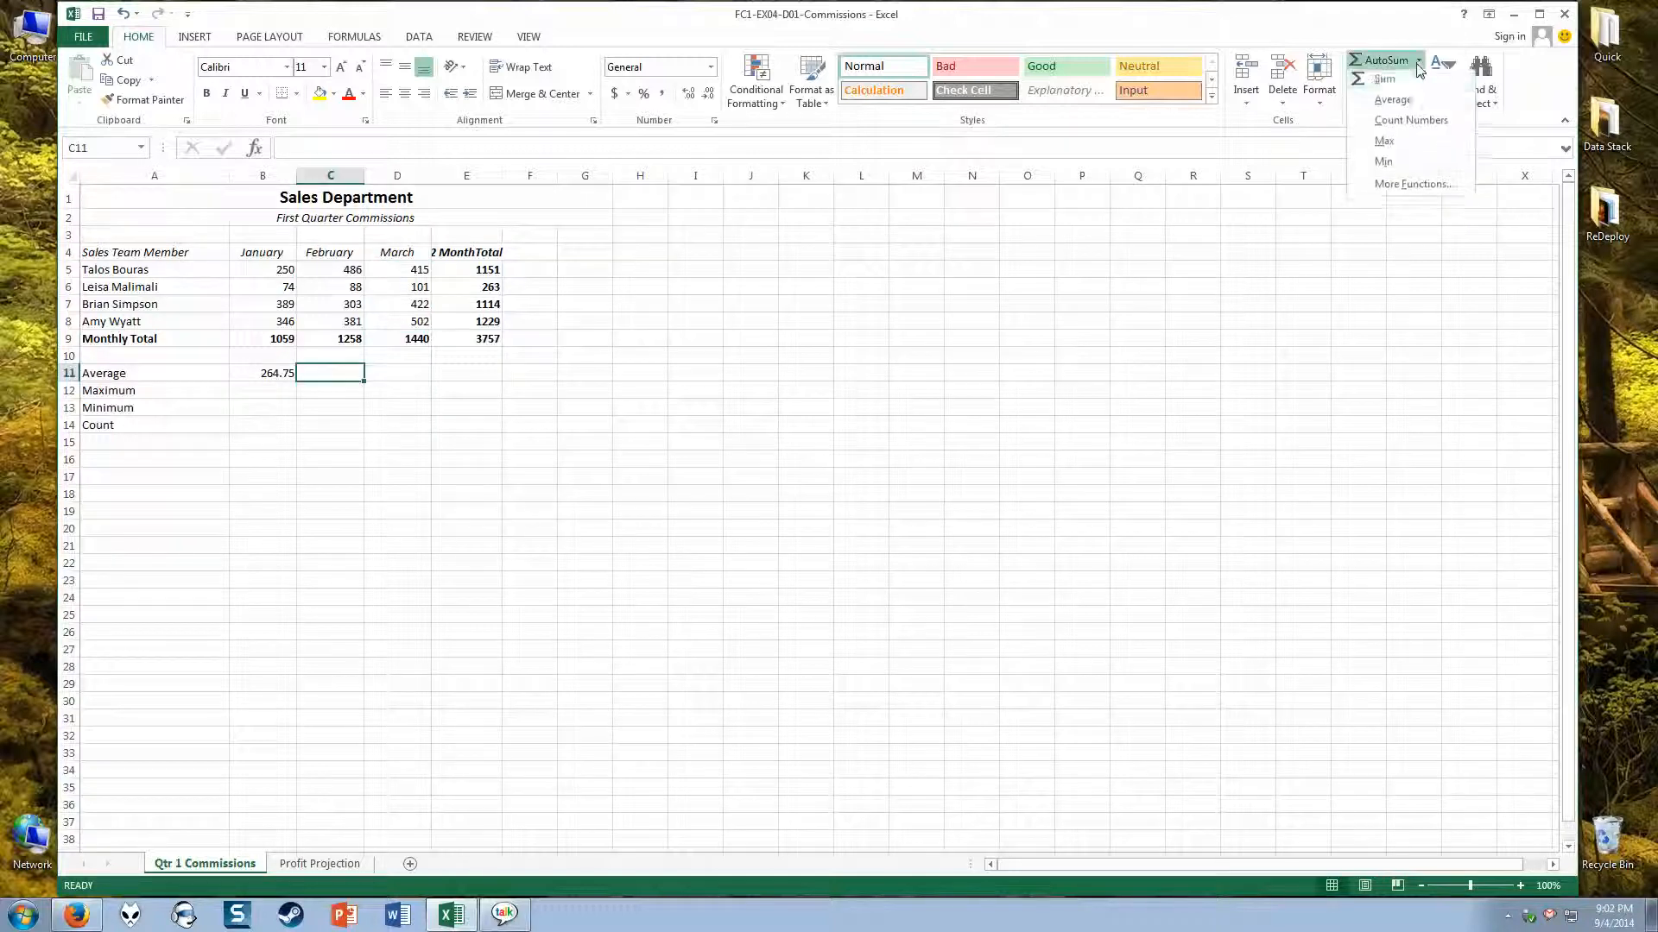
{"action": "left_click", "coordinate": [721, 436]}
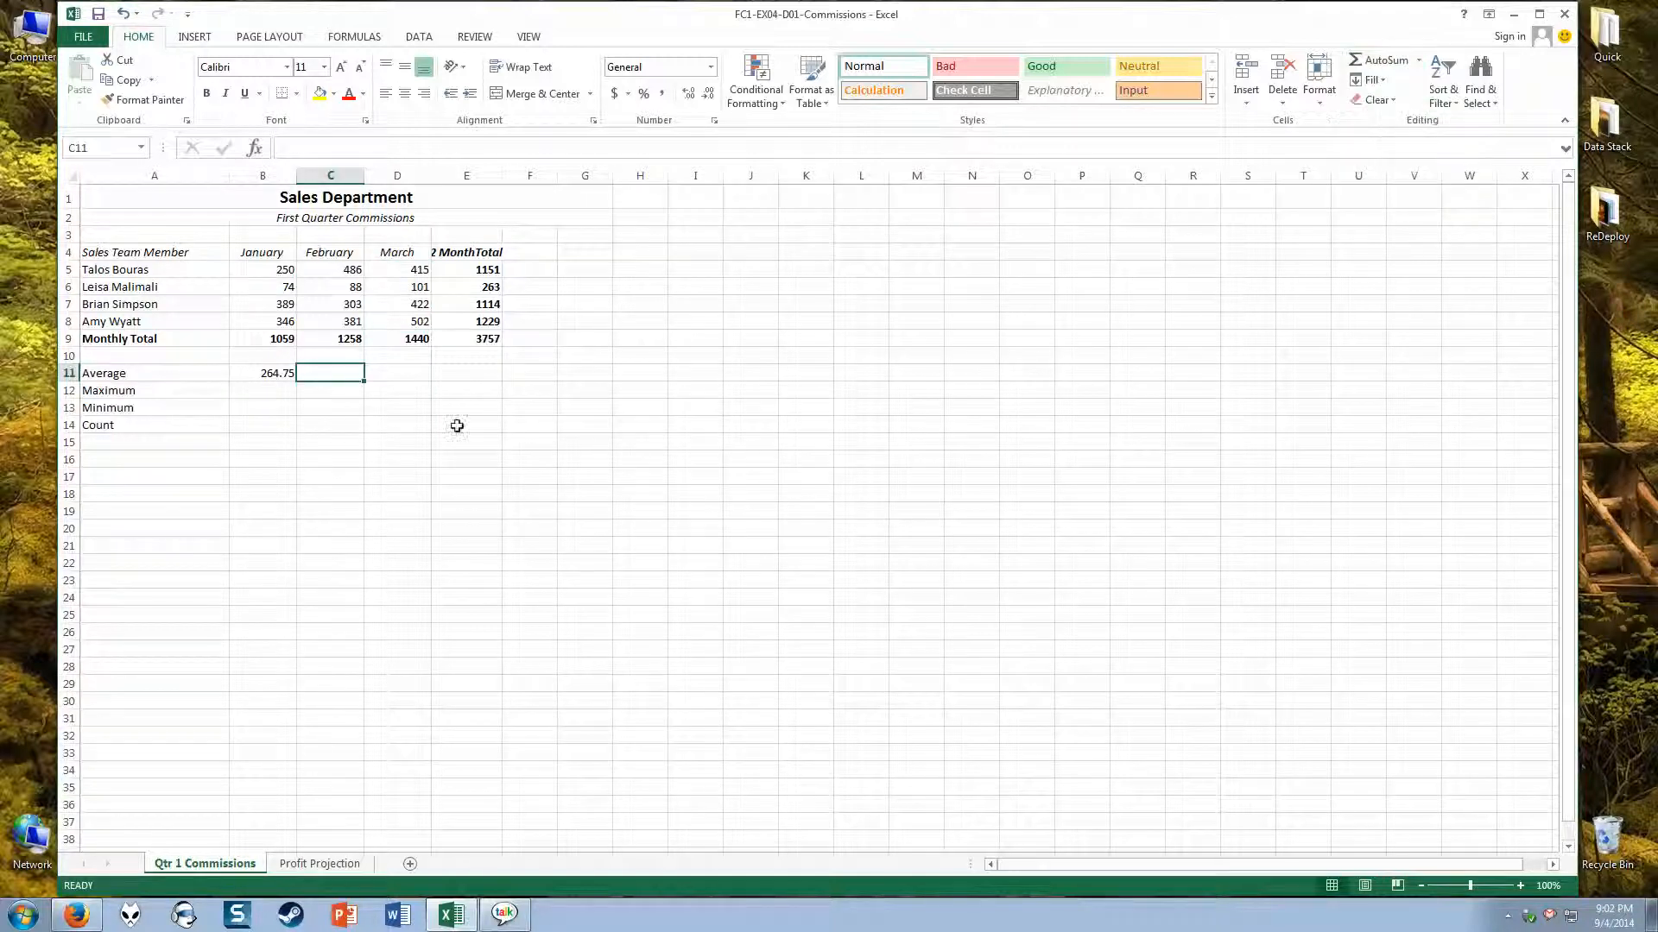
{"action": "left_click", "coordinate": [259, 376]}
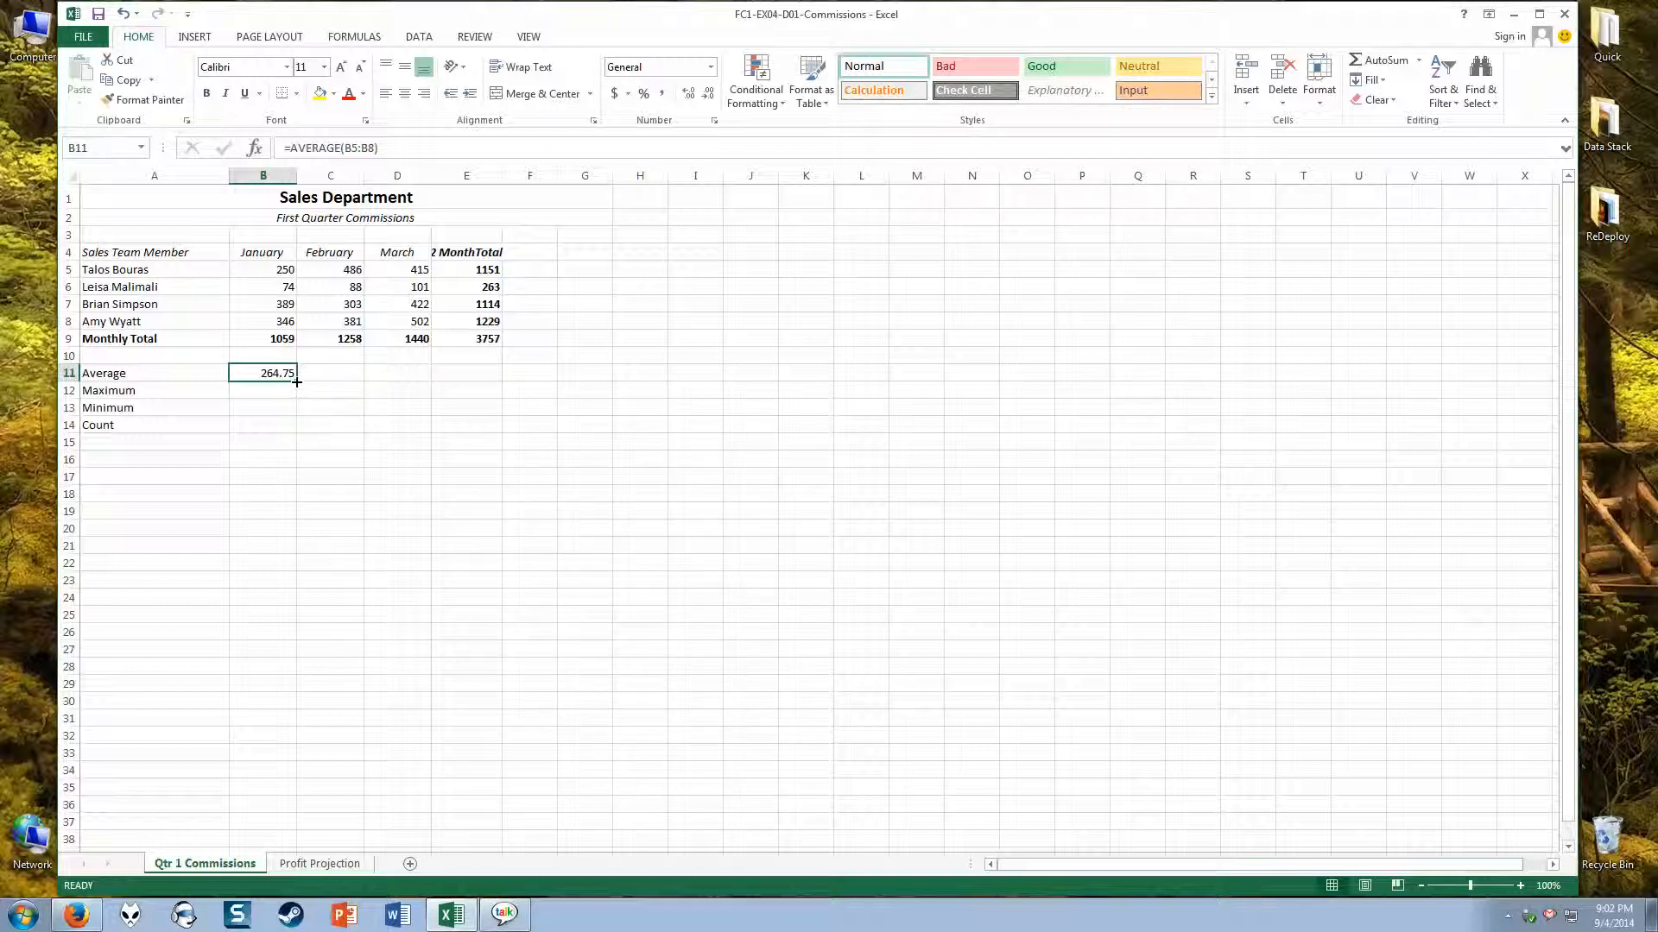
{"action": "left_click_drag", "start_coordinate": [297, 381], "coordinate": [498, 378]}
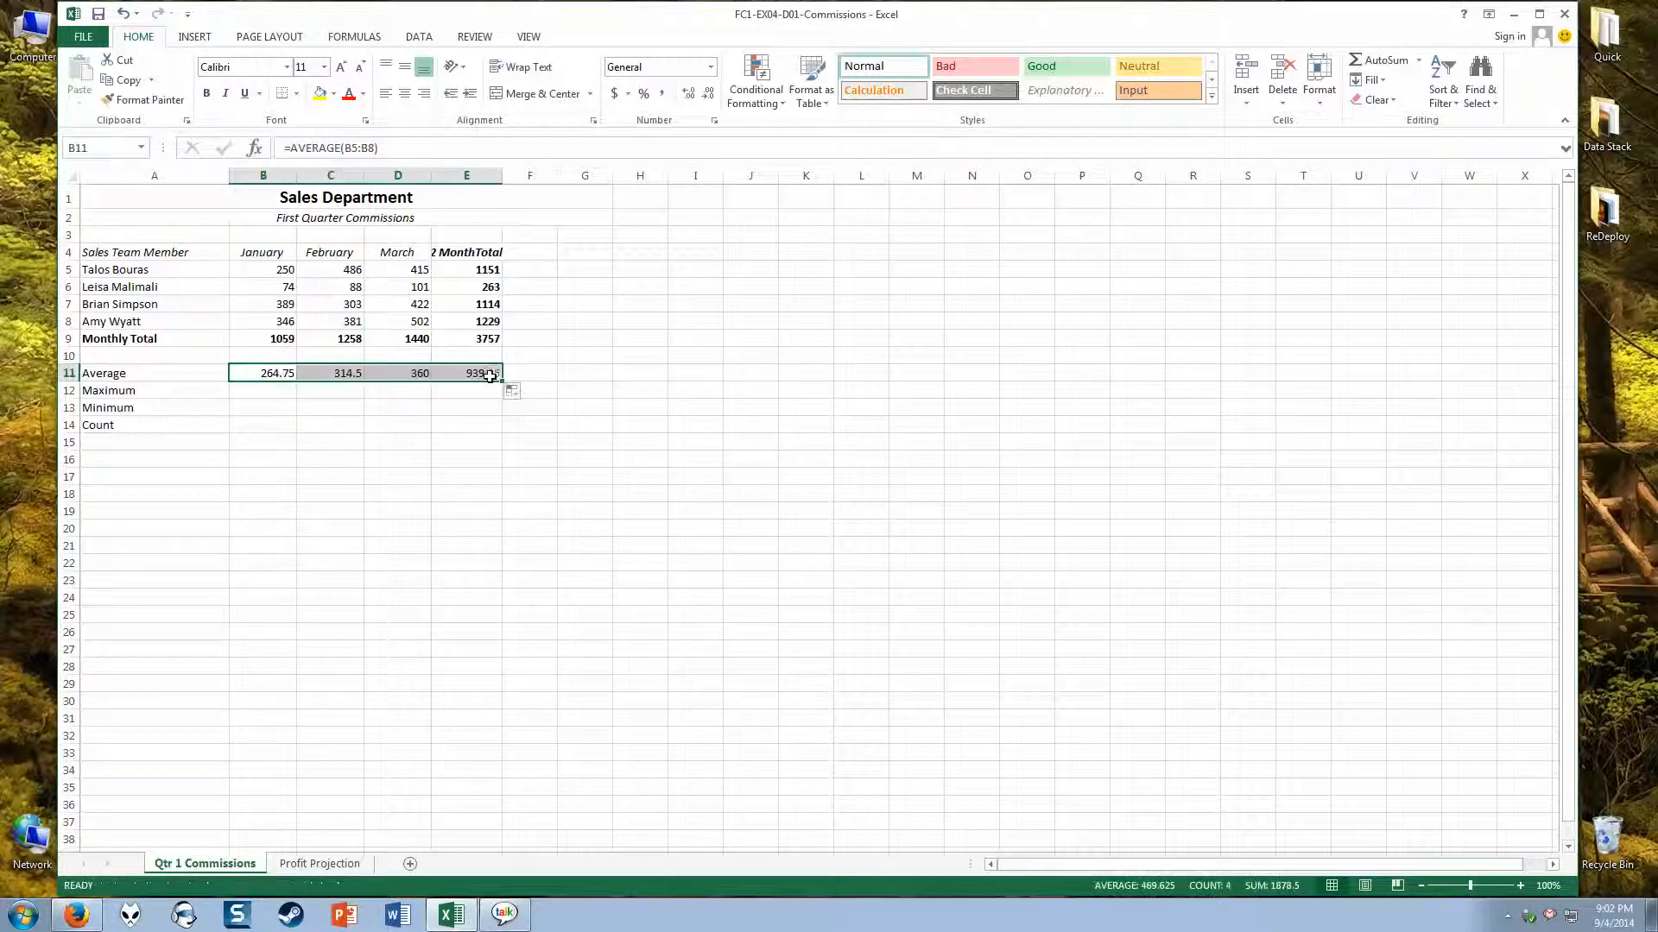
{"action": "left_click", "coordinate": [314, 376]}
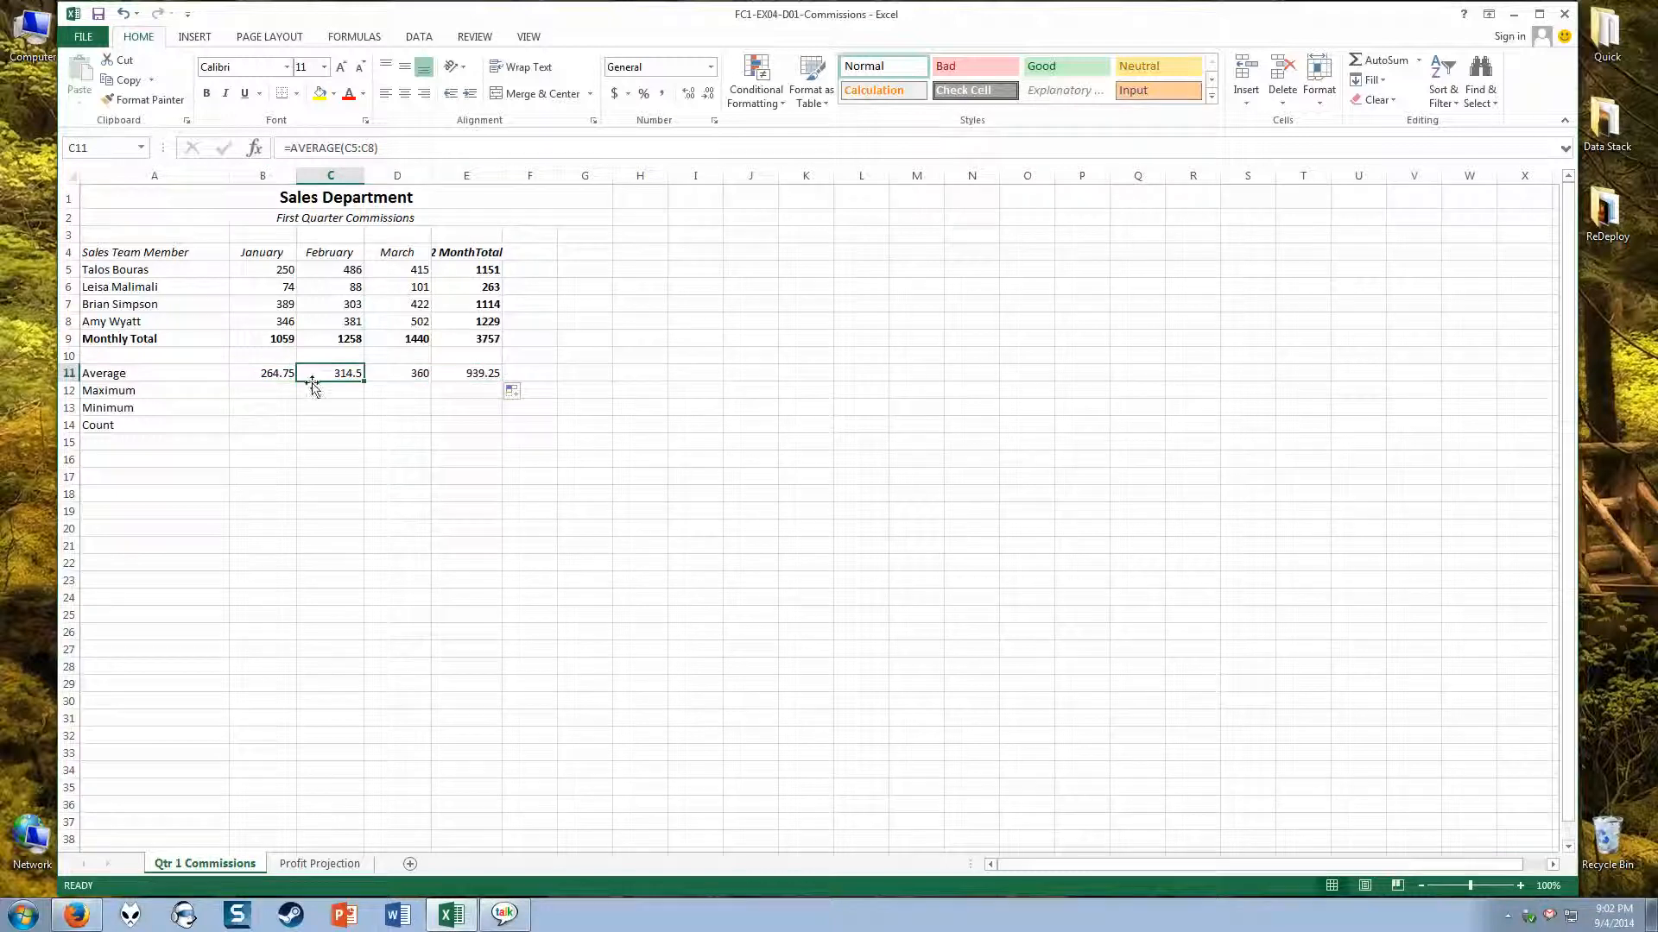
Step: Check the average formulas in D11 and E11, and calculate the January maximum in B12 with AutoSum's Max function over B5:B8
{"action": "left_click", "coordinate": [391, 373]}
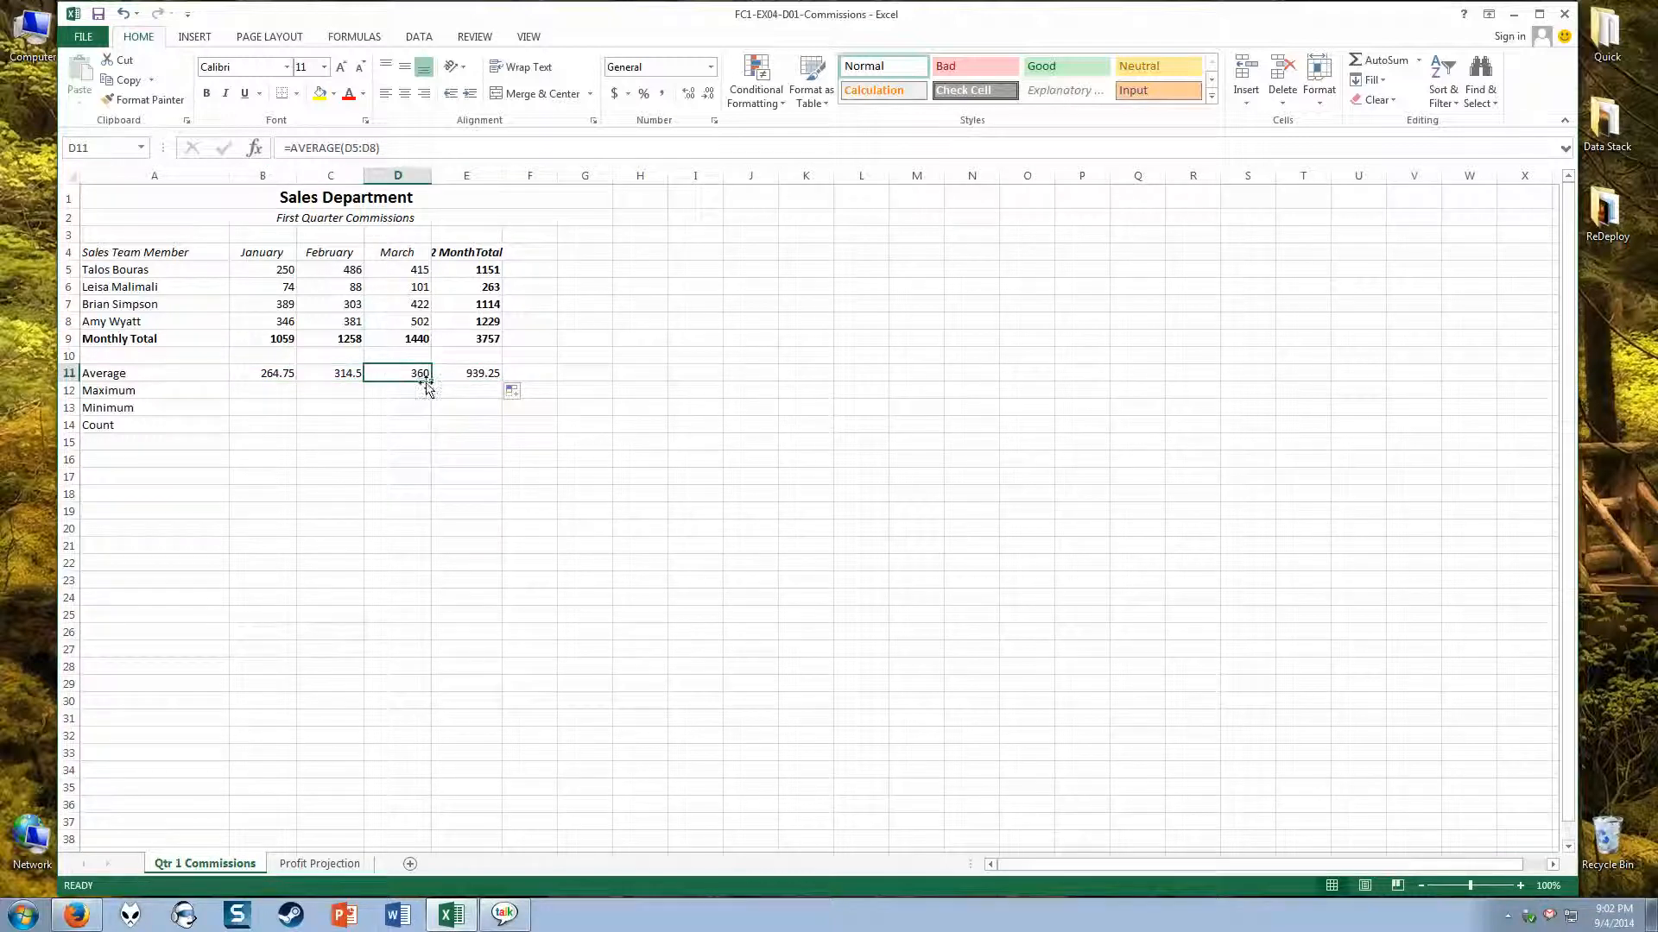
{"action": "left_click", "coordinate": [464, 376]}
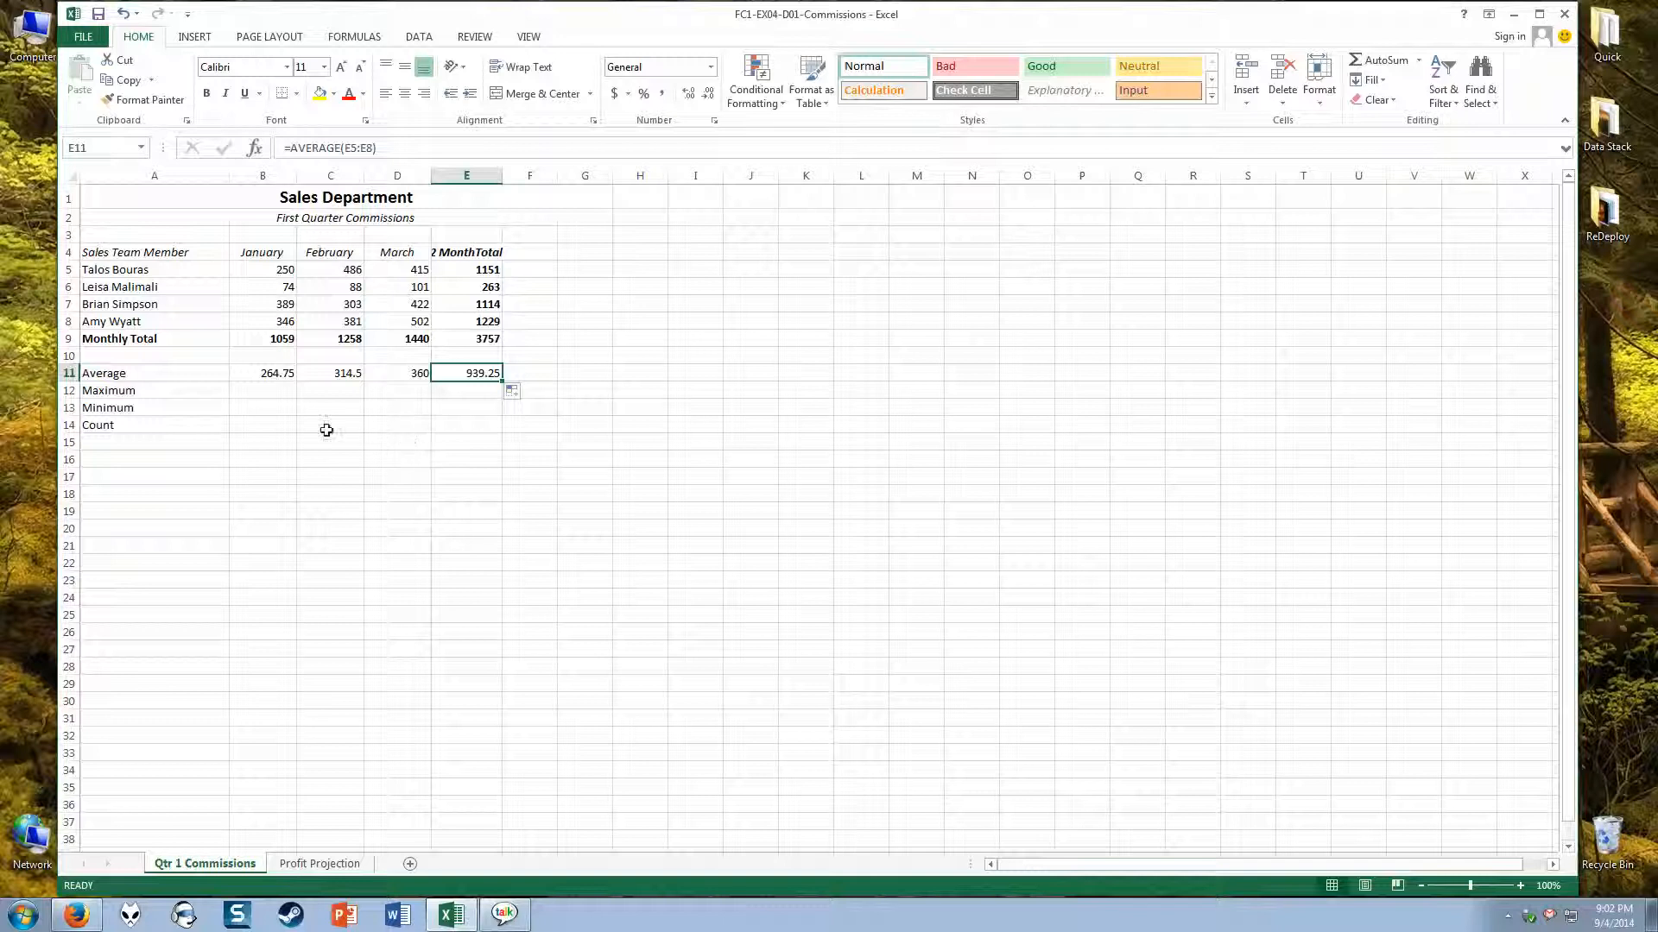
{"action": "left_click", "coordinate": [255, 390]}
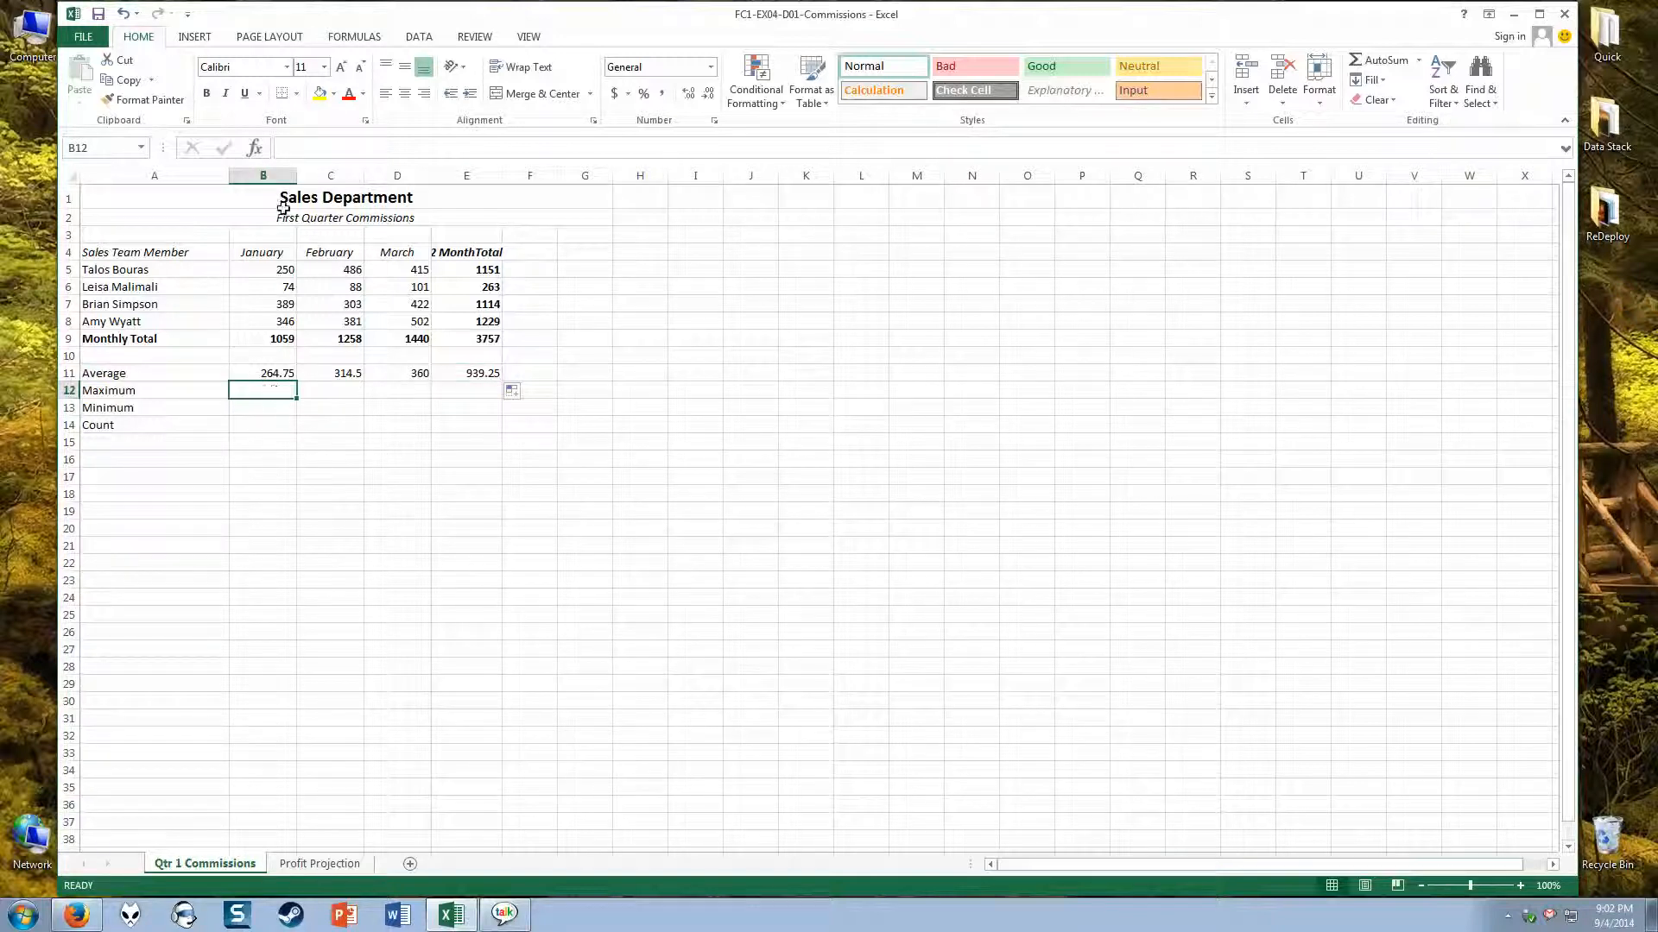
{"action": "left_click", "coordinate": [1418, 60]}
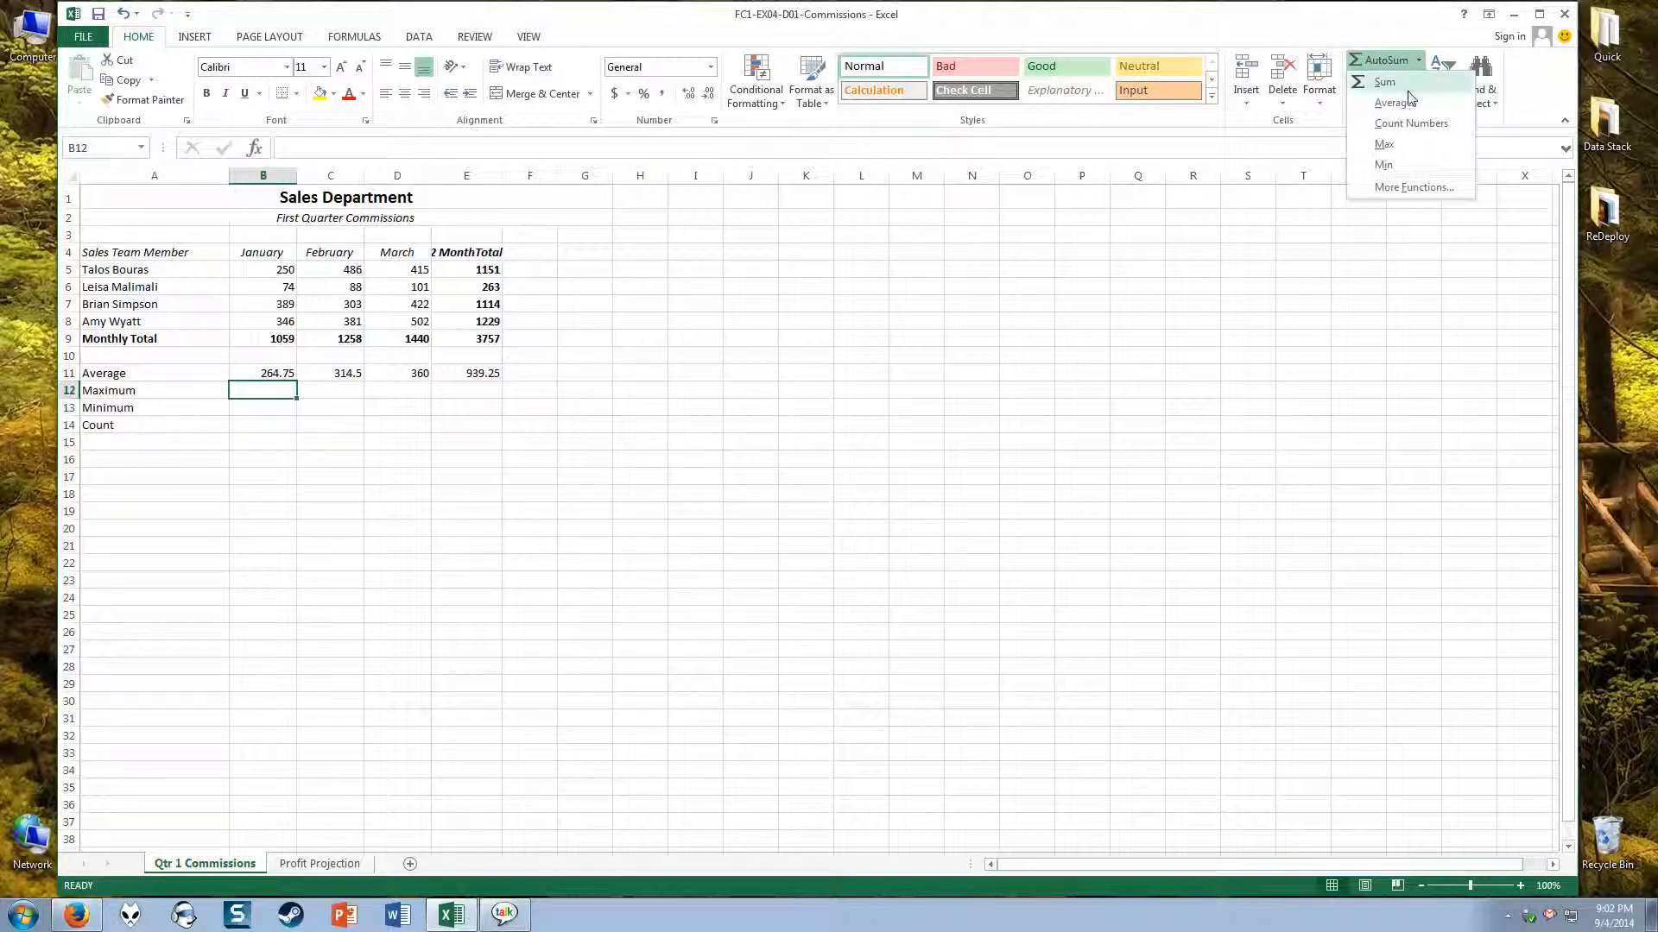
{"action": "left_click", "coordinate": [1385, 144]}
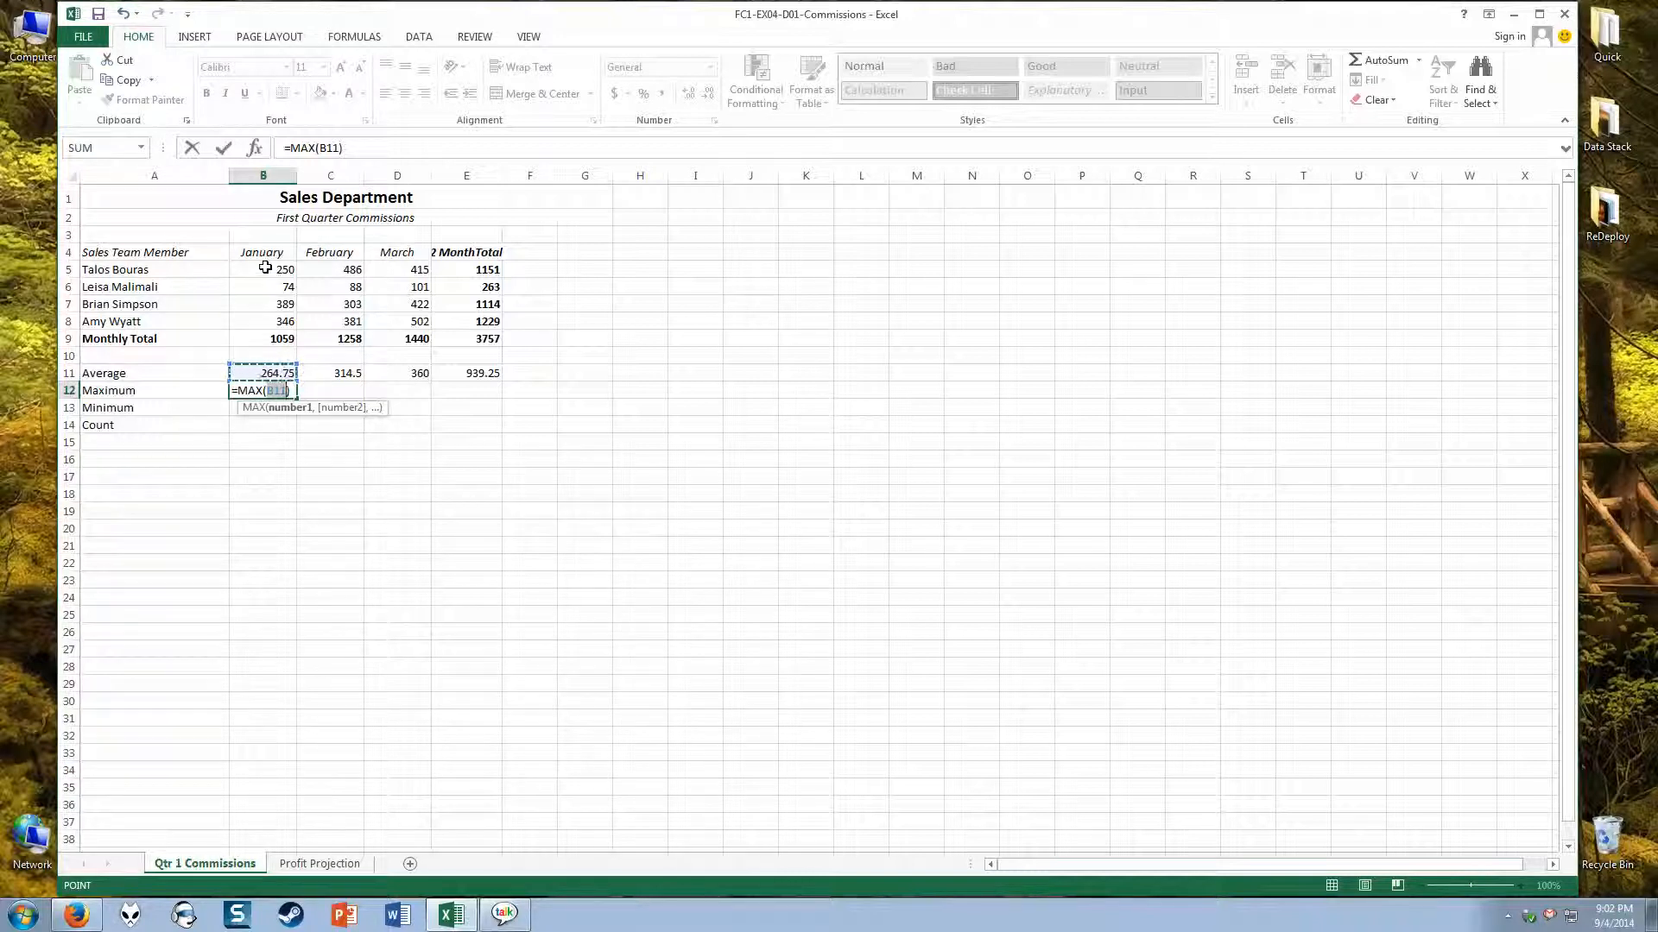
{"action": "left_click_drag", "start_coordinate": [262, 268], "coordinate": [264, 320]}
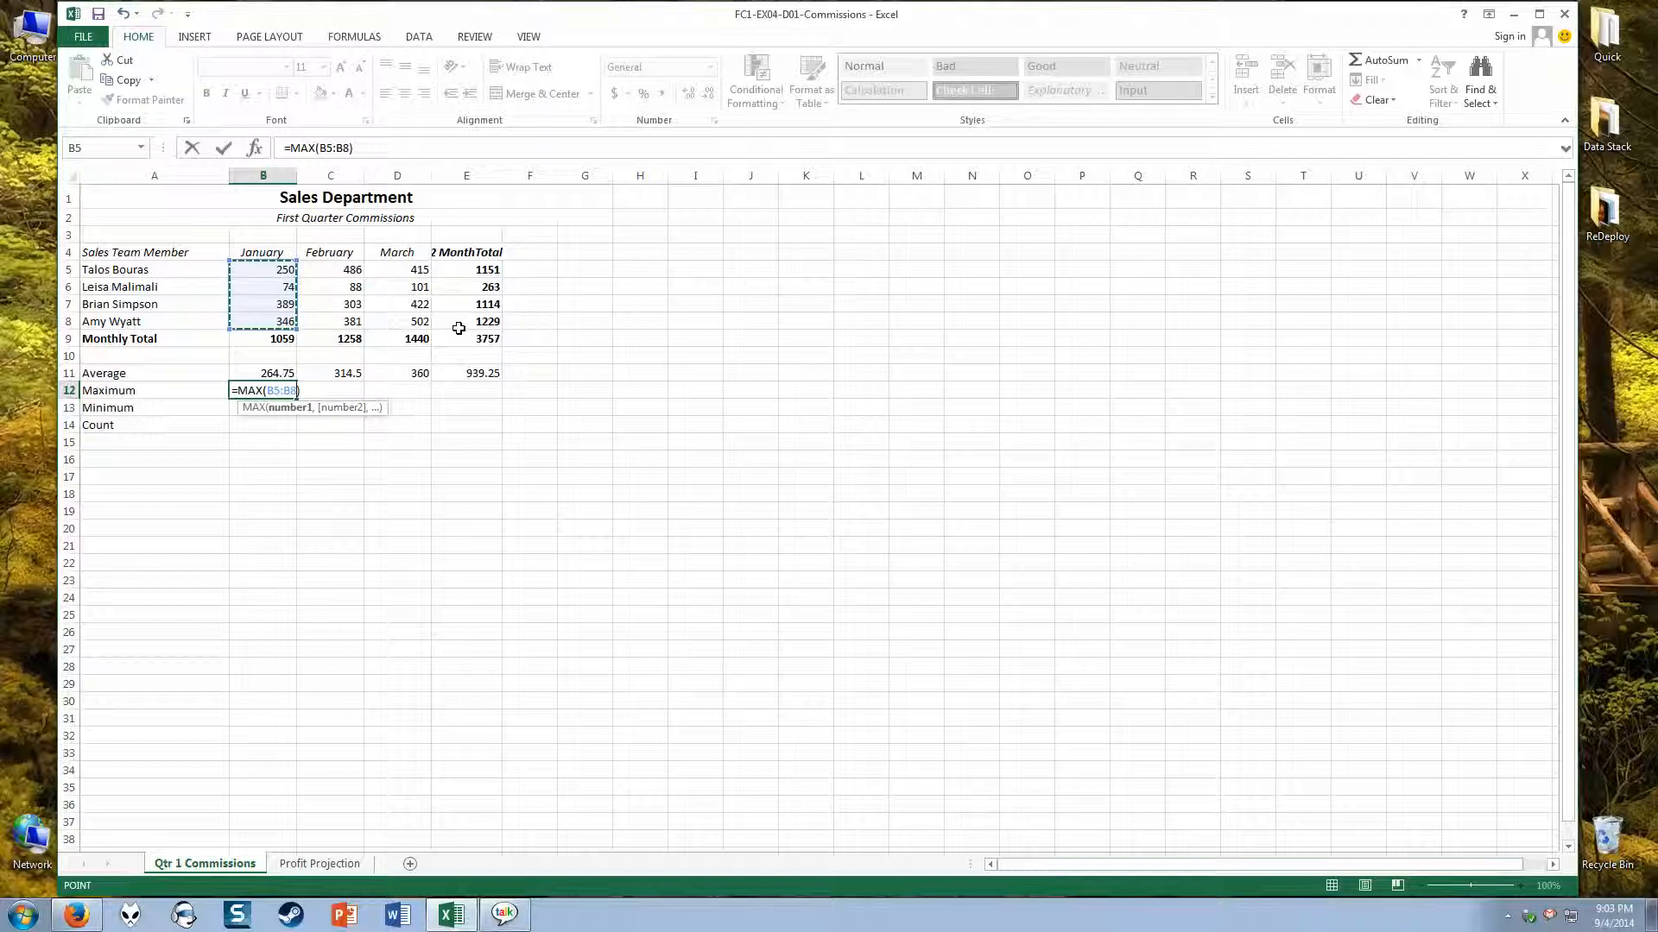
{"action": "key", "text": "Return"}
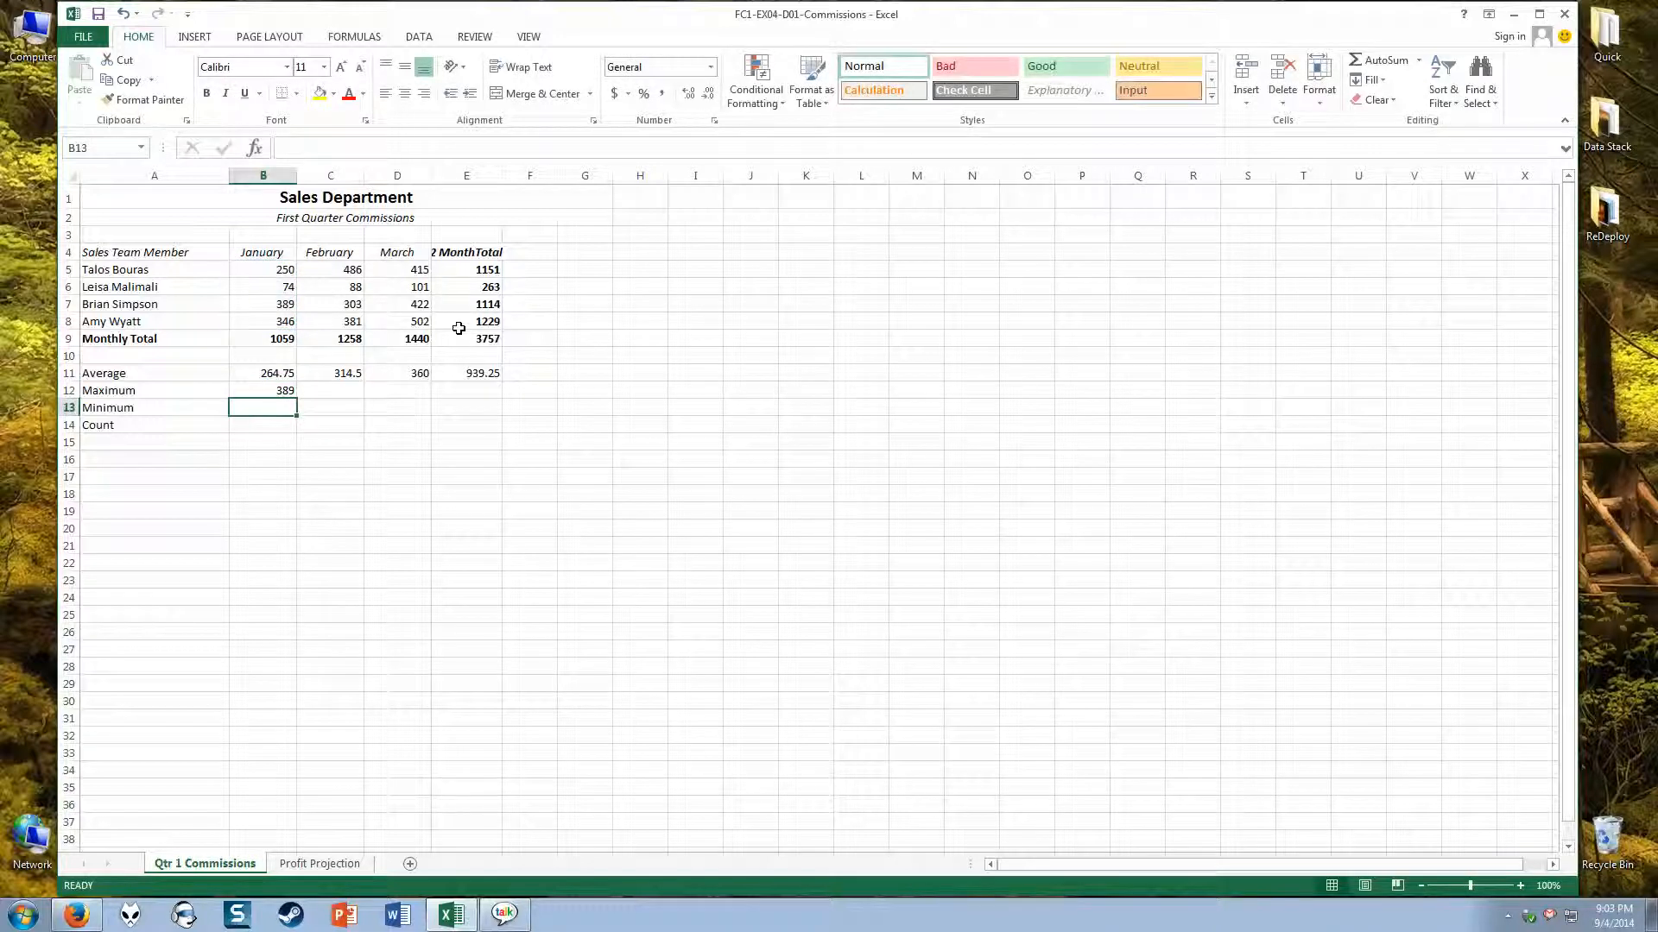
Step: Compare the January maximum in B12 with the commission in B7, and fill the formula across the Maximum row through E12
{"action": "left_click", "coordinate": [256, 391]}
{"action": "left_click", "coordinate": [273, 304]}
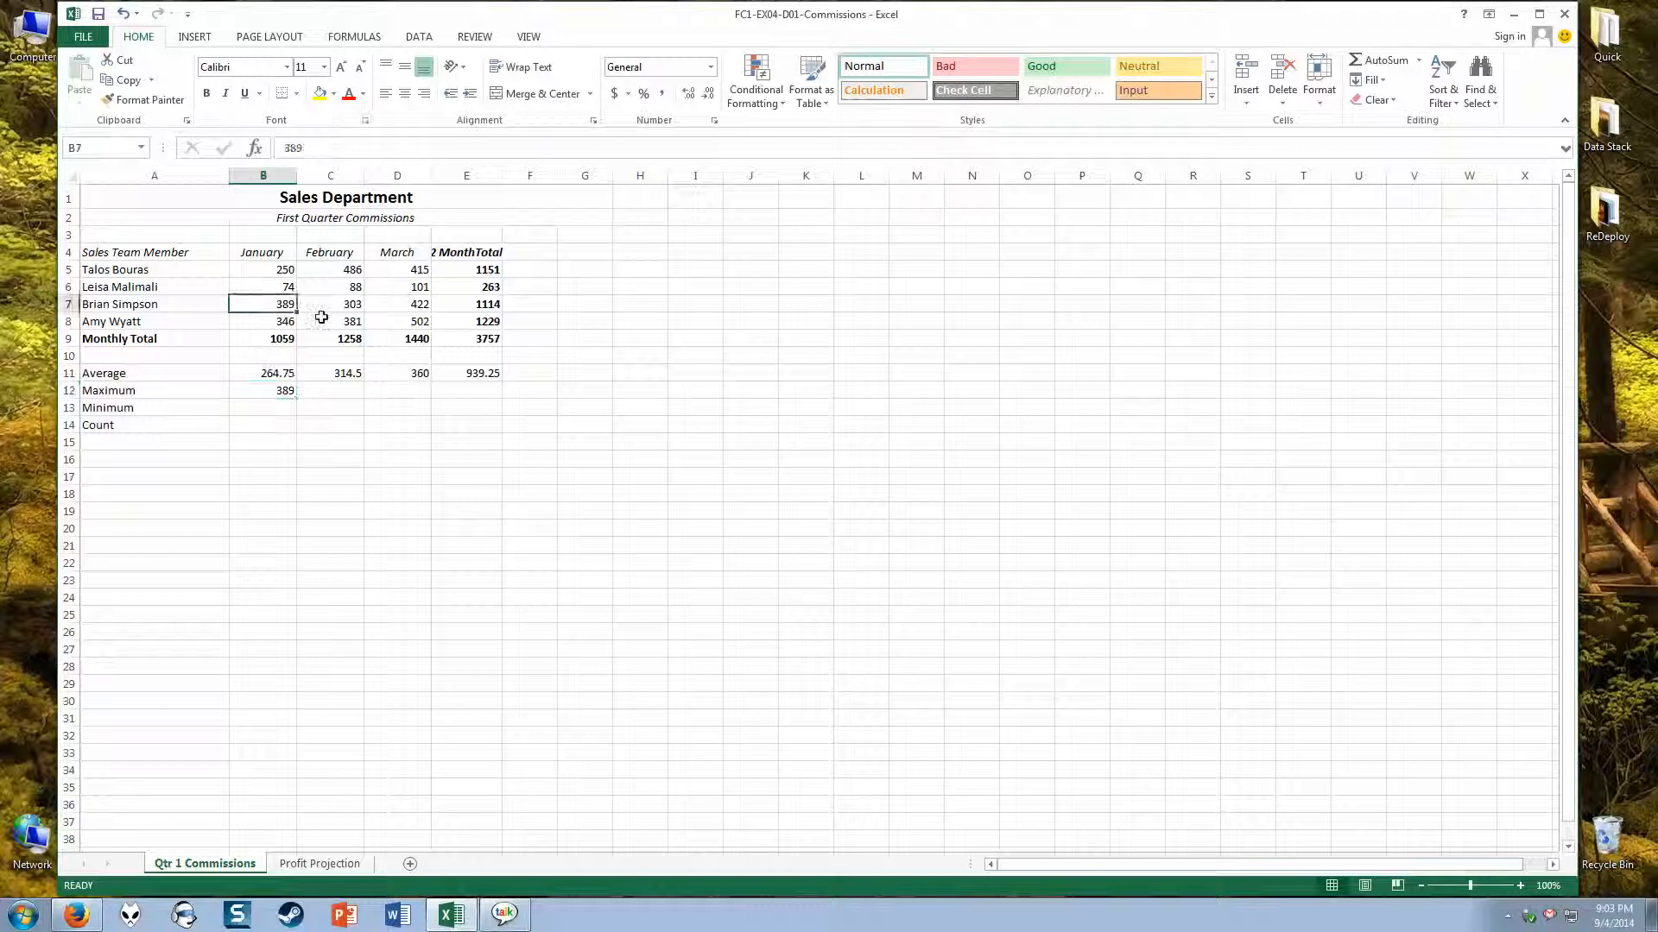
{"action": "left_click", "coordinate": [263, 390]}
{"action": "left_click", "coordinate": [291, 312]}
{"action": "left_click", "coordinate": [288, 393]}
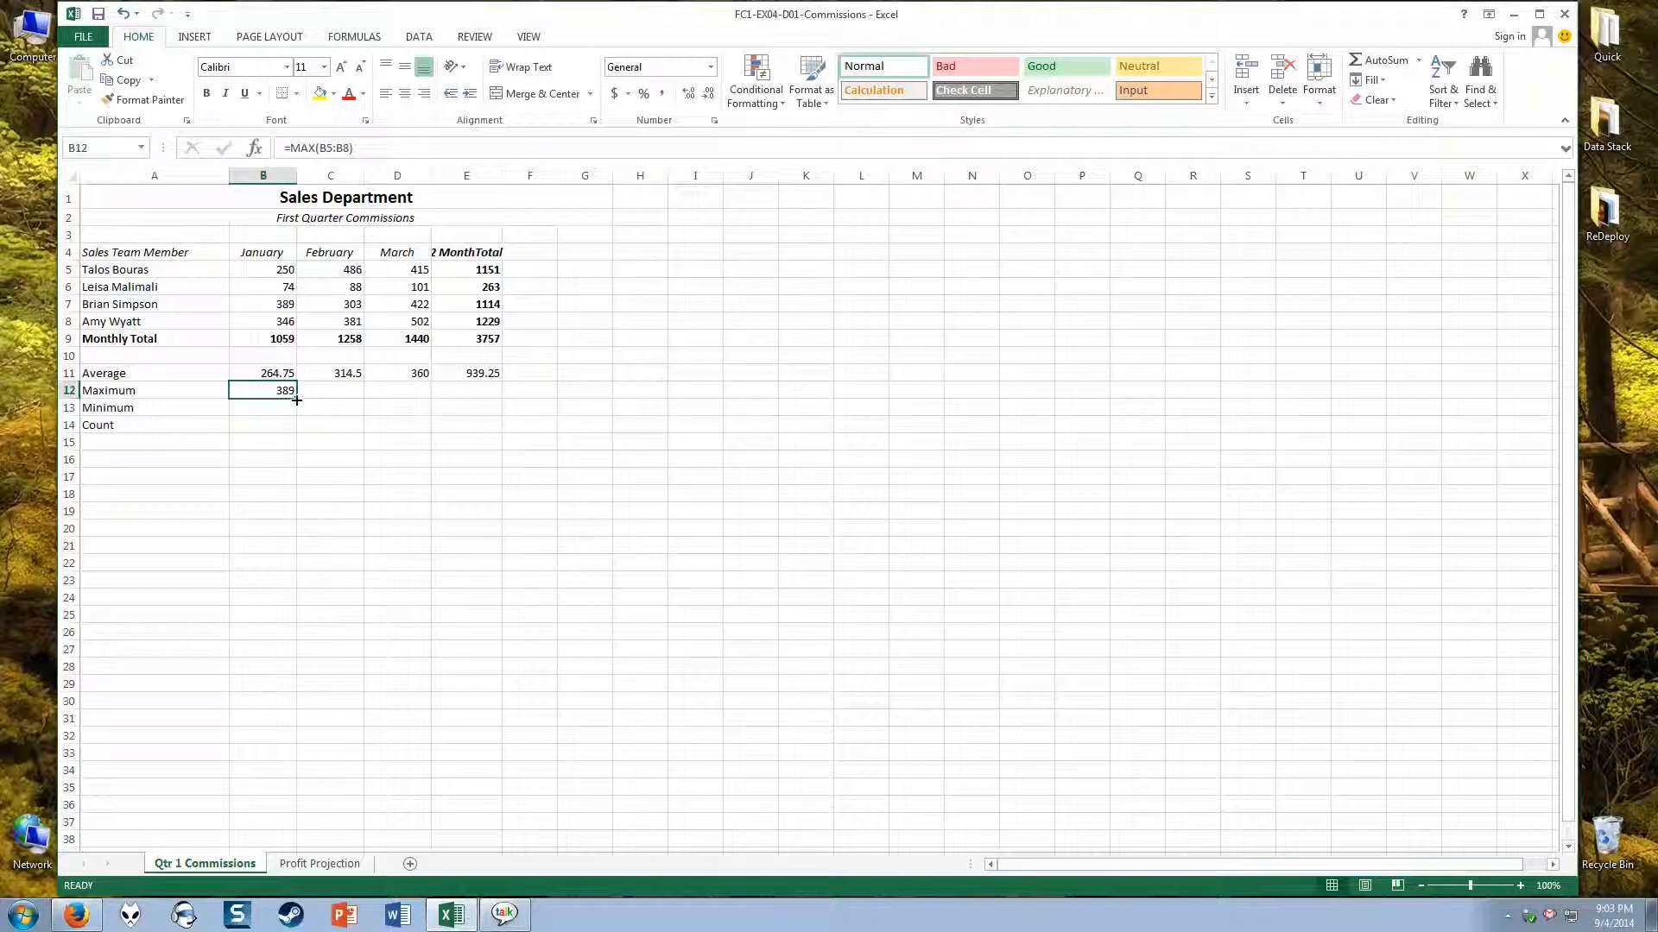
{"action": "left_click_drag", "start_coordinate": [296, 399], "coordinate": [478, 405]}
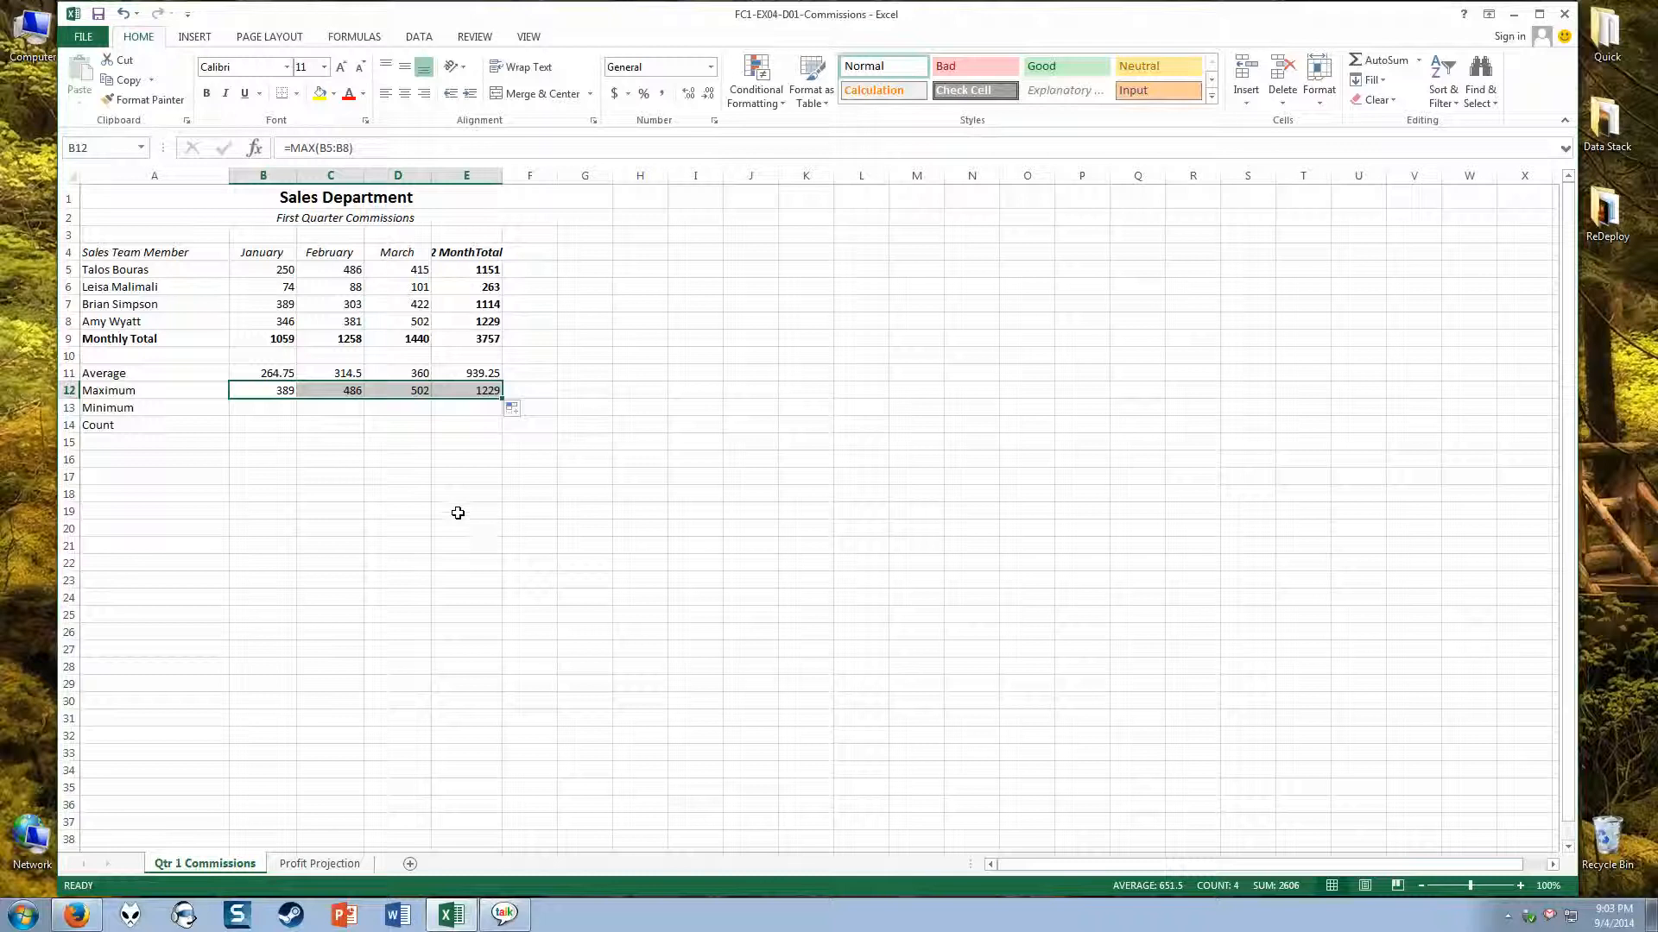
Step: Calculate the January minimum in B13 with AutoSum's Min function over B5:B8 and fill the formula across through E13
{"action": "left_click", "coordinate": [247, 416]}
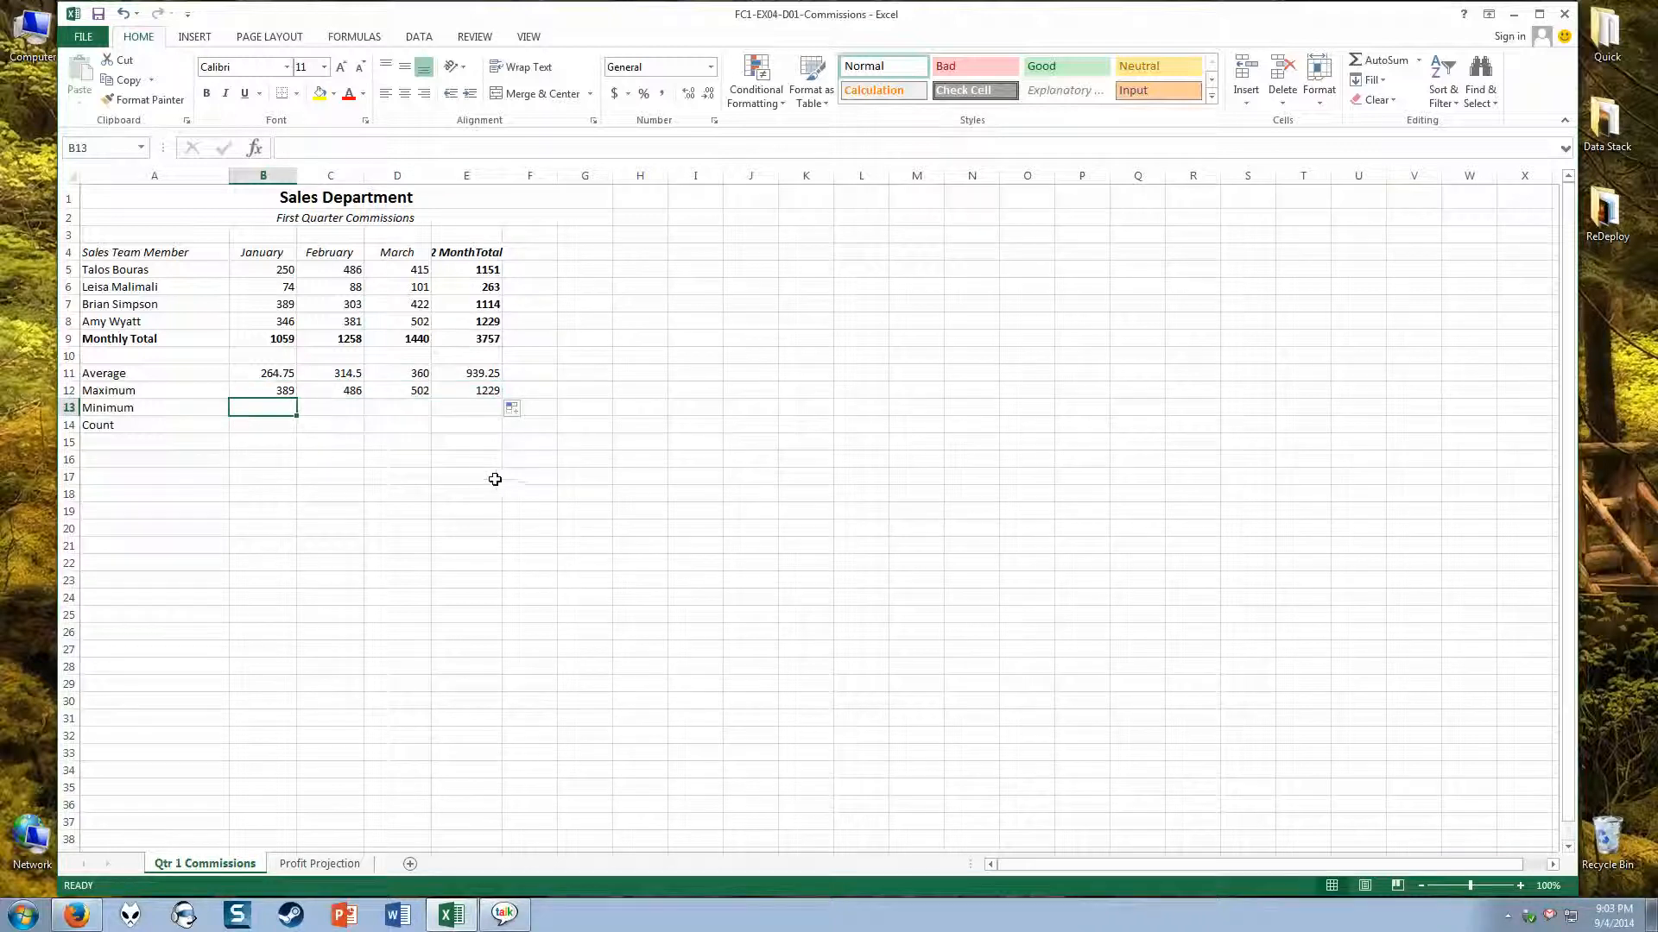
{"action": "left_click", "coordinate": [1419, 61]}
{"action": "left_click", "coordinate": [1385, 167]}
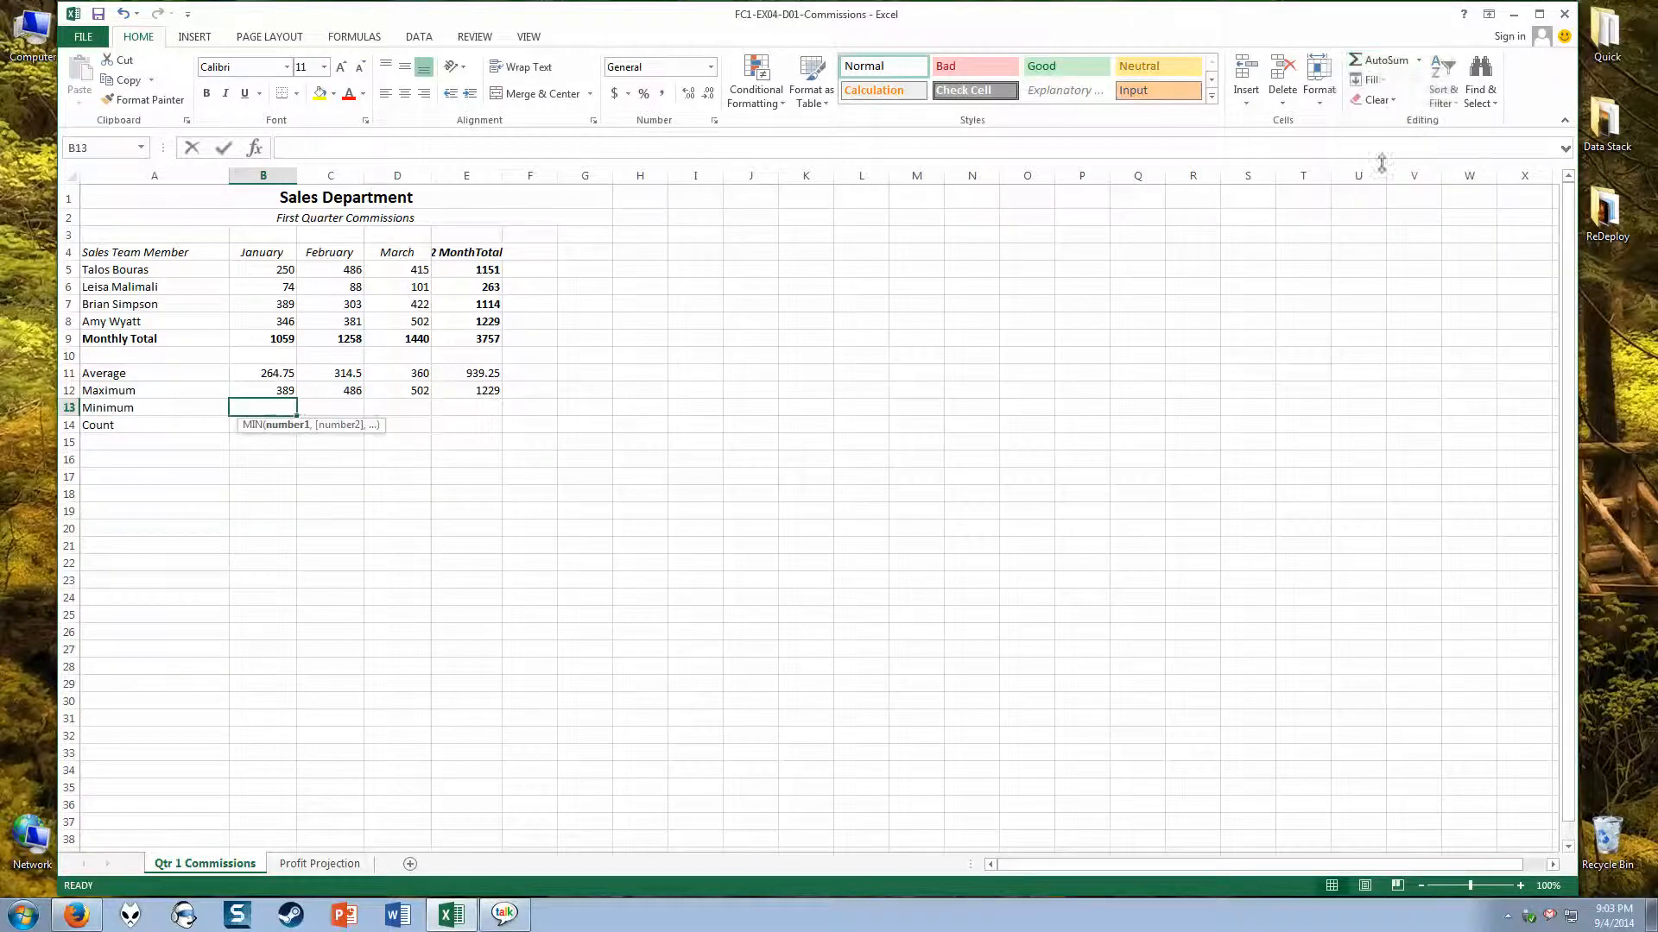
{"action": "left_click_drag", "start_coordinate": [257, 272], "coordinate": [254, 322]}
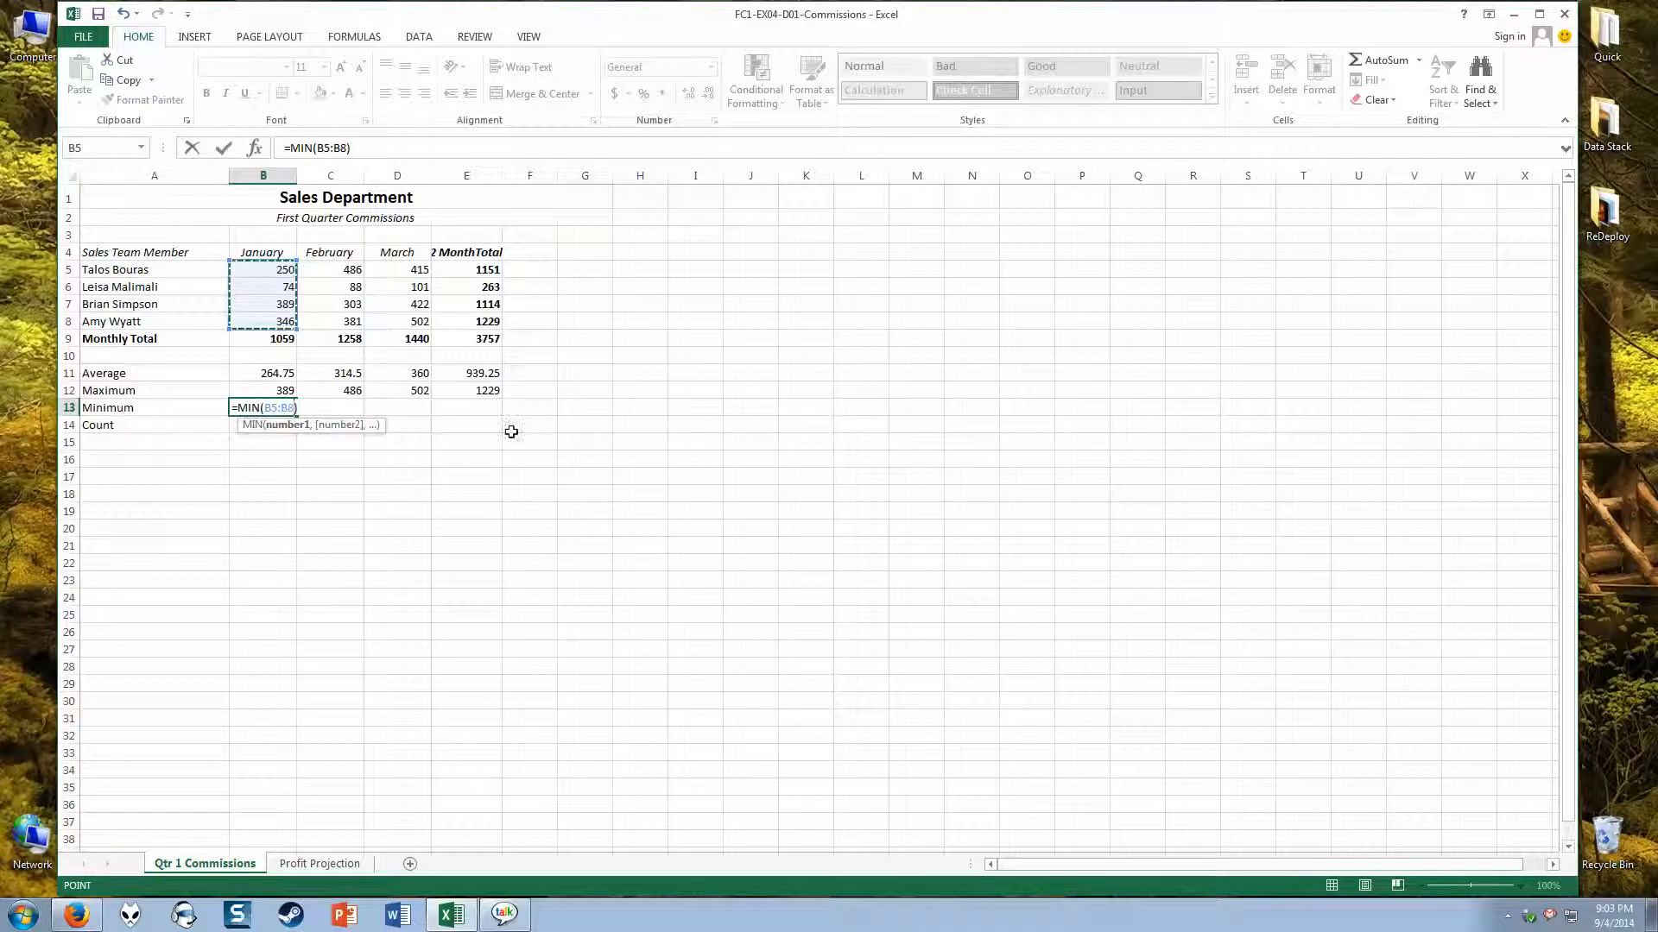
{"action": "key", "text": "Return"}
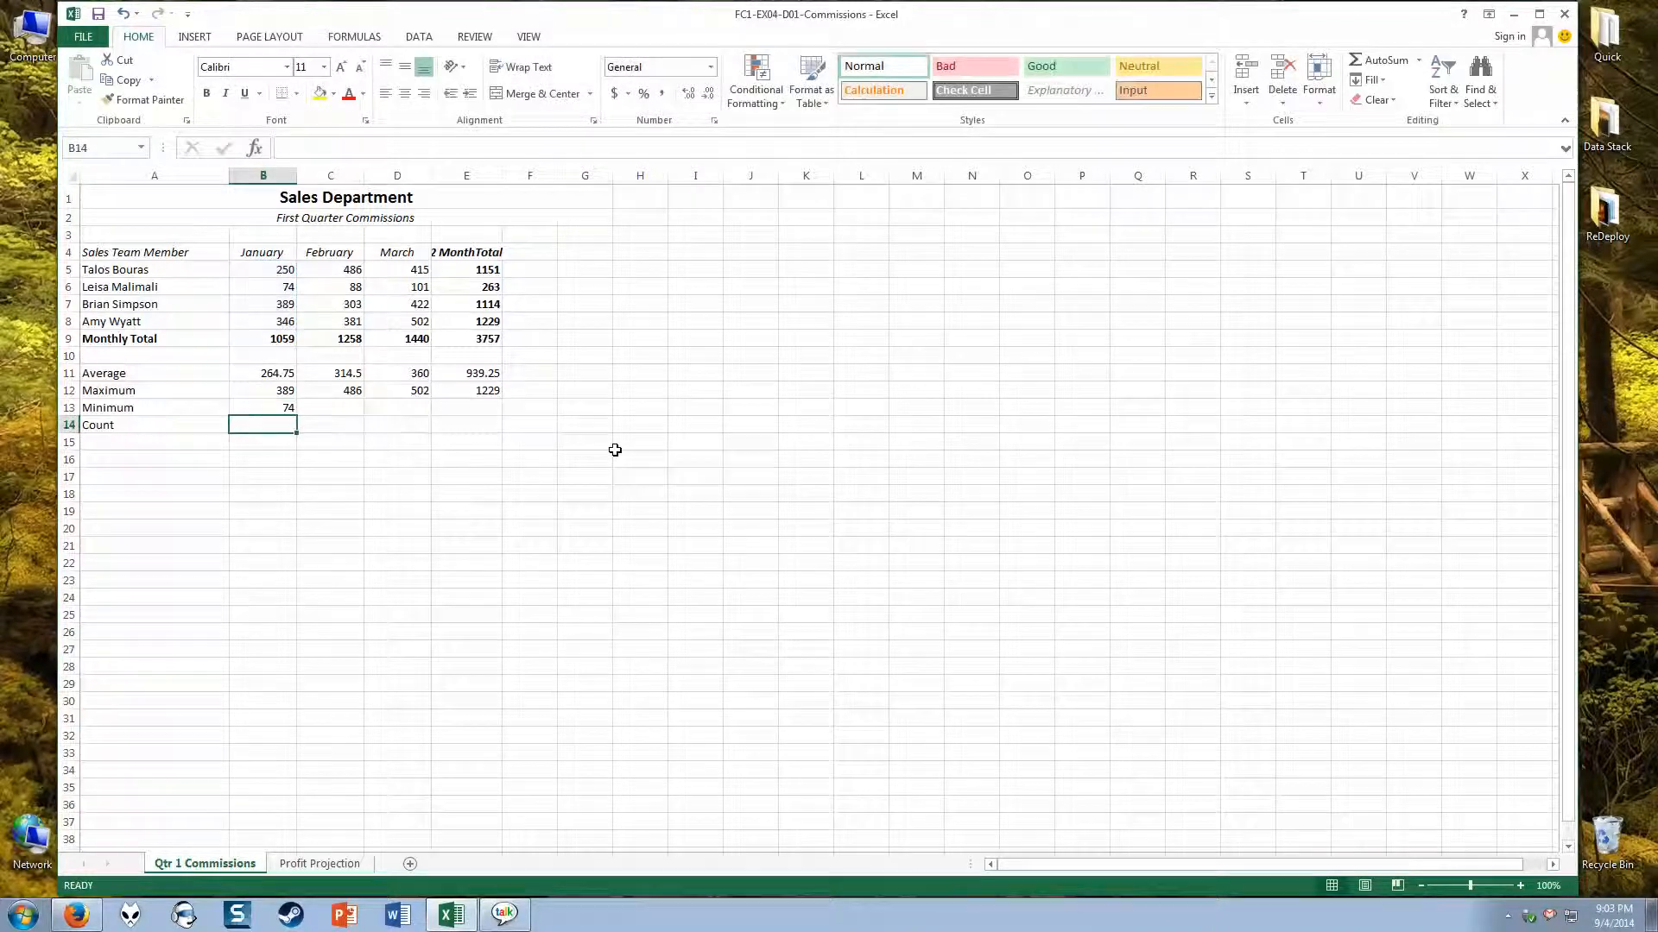
{"action": "left_click", "coordinate": [263, 408]}
{"action": "left_click_drag", "start_coordinate": [298, 418], "coordinate": [474, 420]}
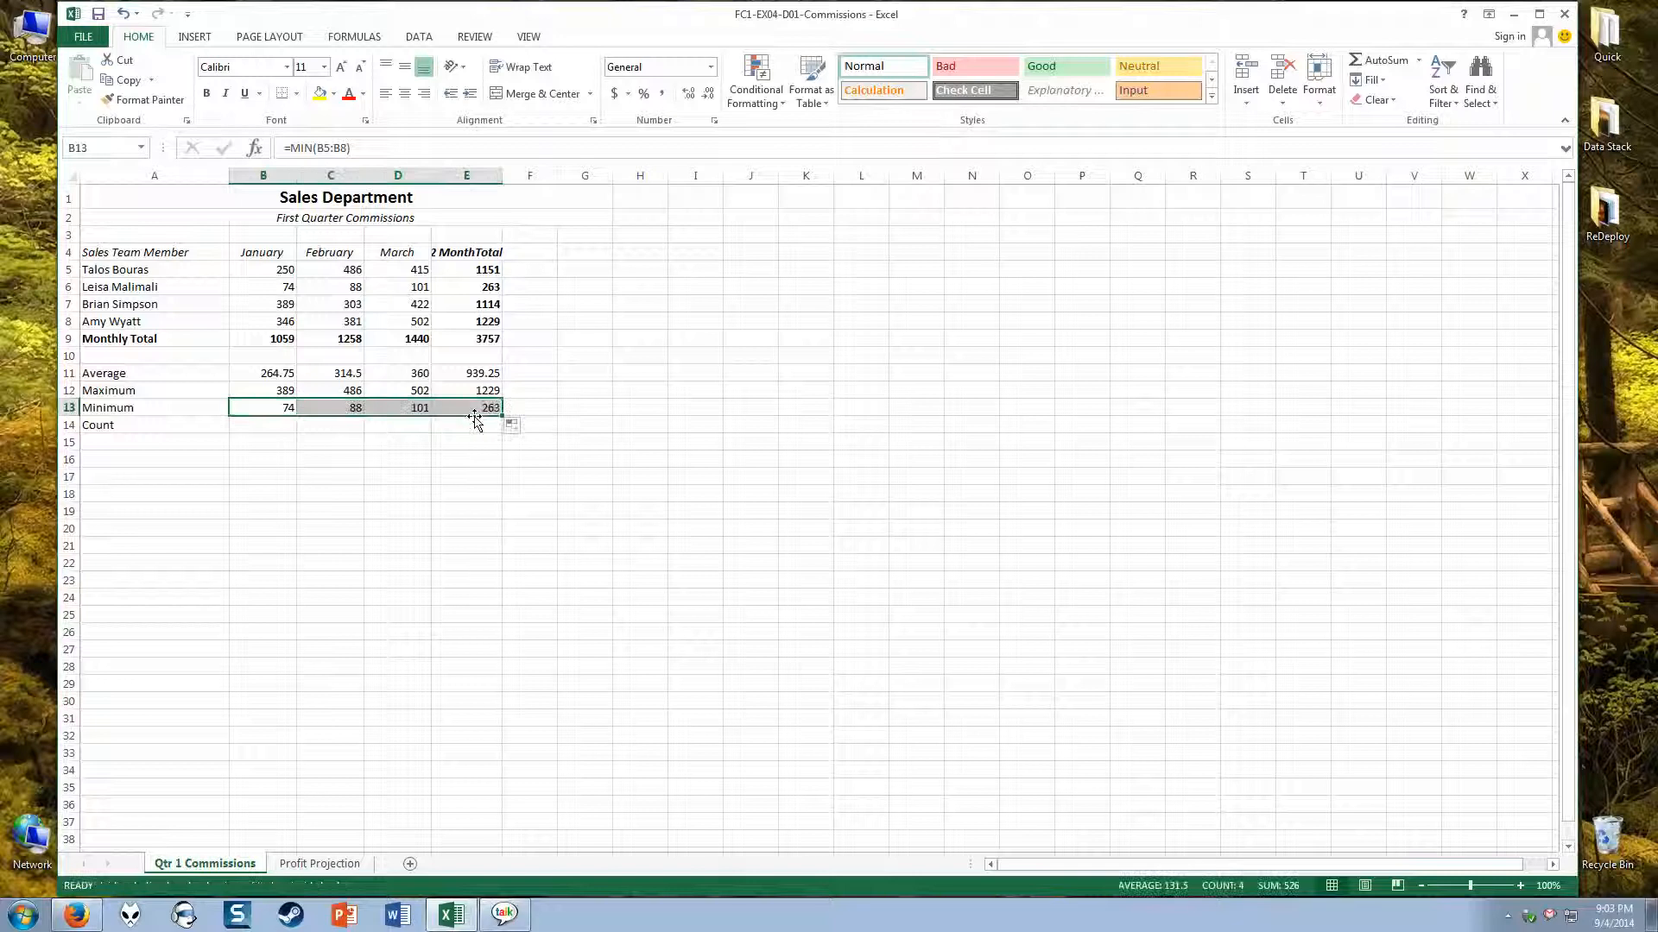
{"action": "left_click", "coordinate": [289, 428]}
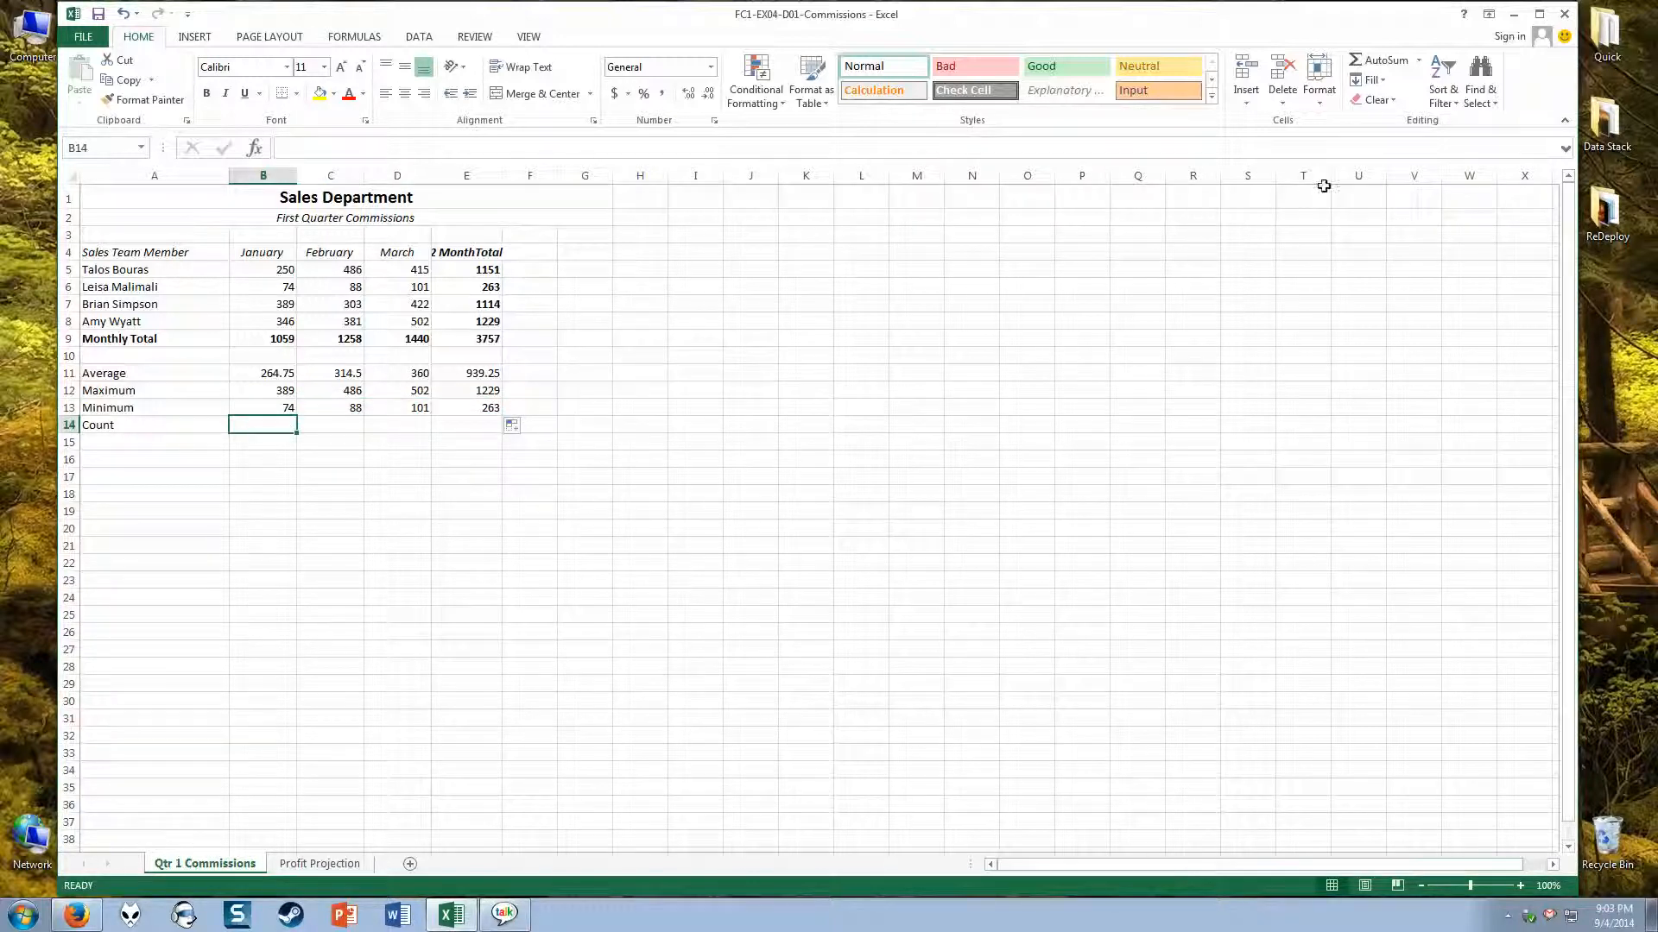
{"action": "left_click_drag", "start_coordinate": [596, 252], "coordinate": [1188, 709]}
{"action": "left_click", "coordinate": [1418, 60]}
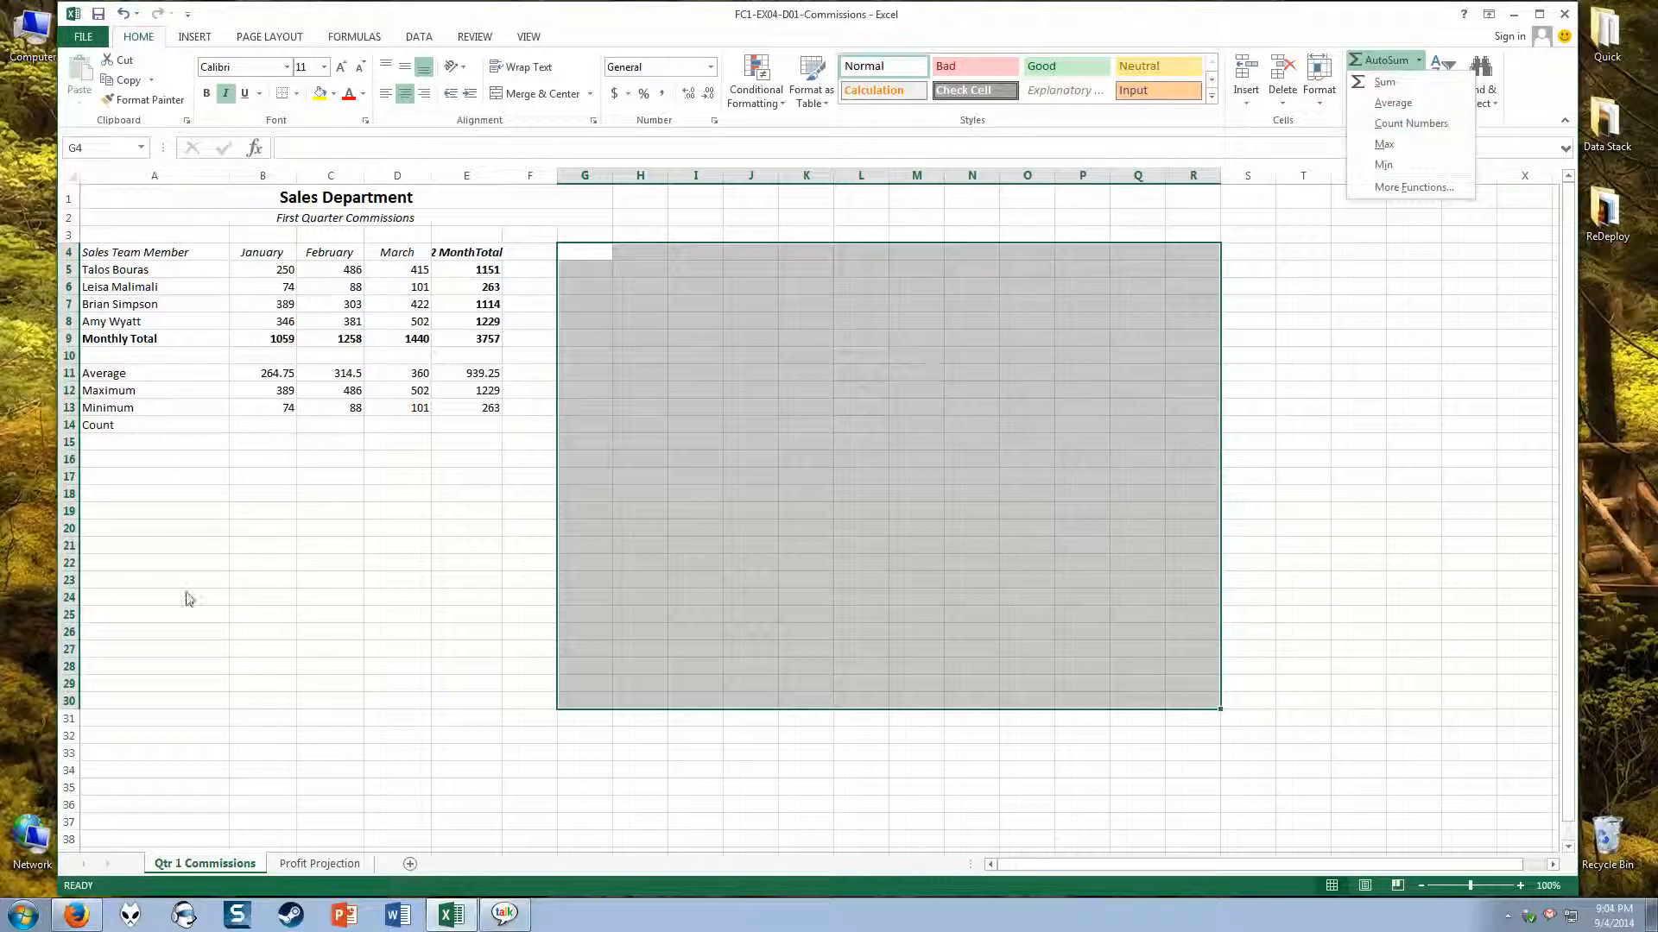
{"action": "left_click", "coordinate": [264, 429]}
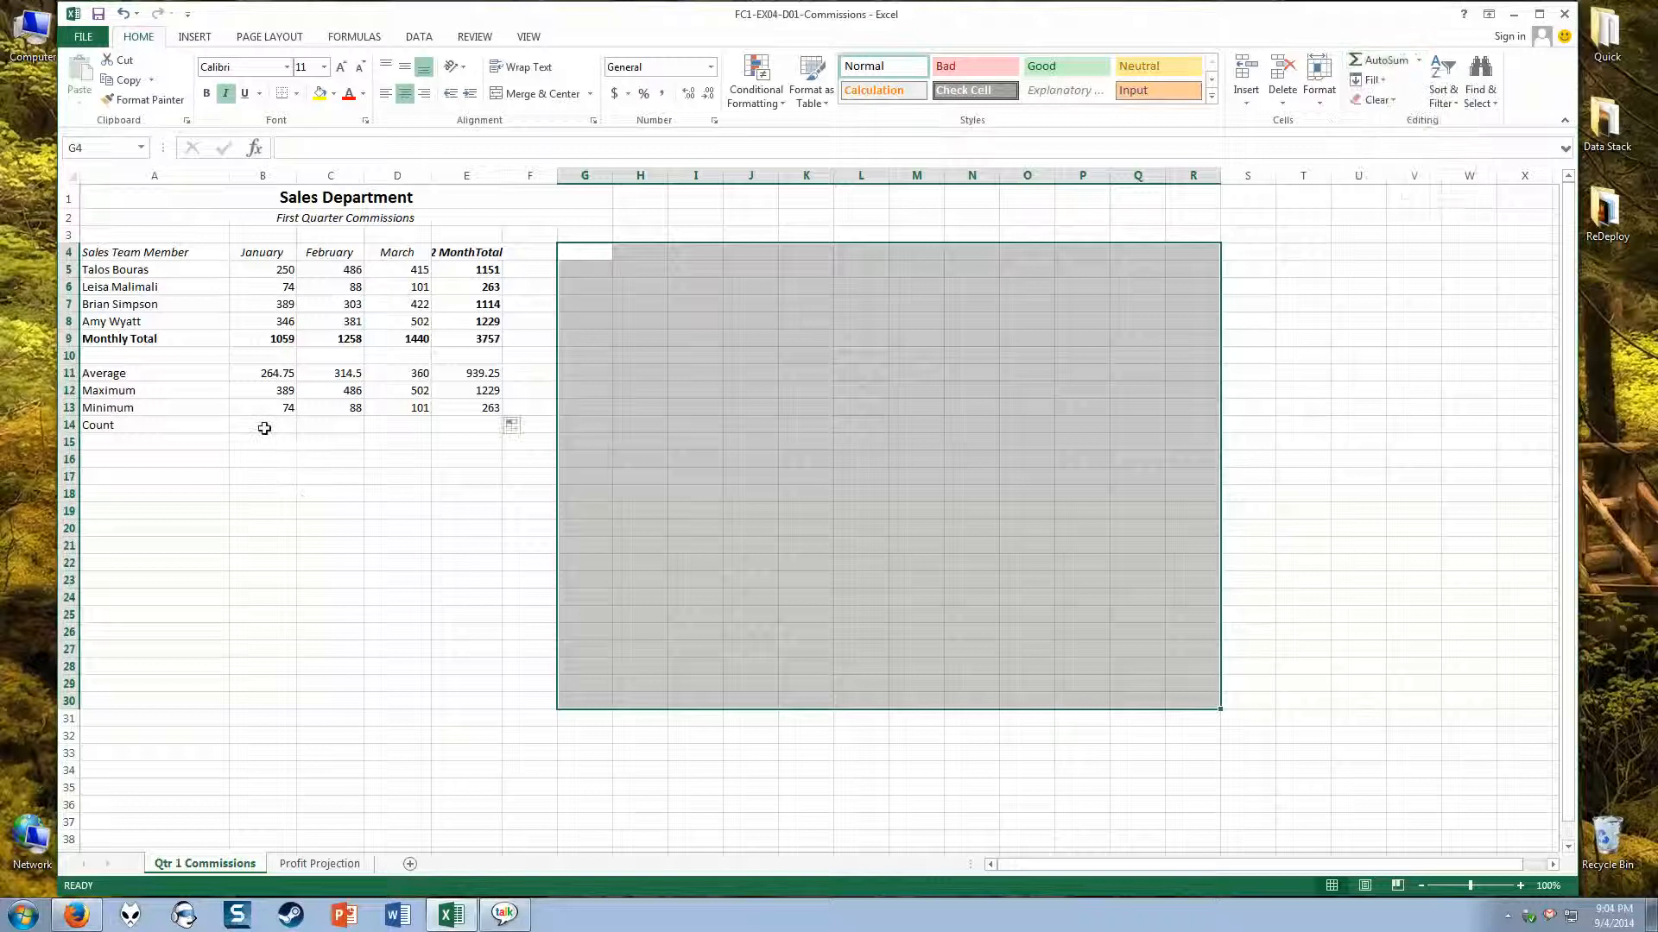
Step: Count the January commissions in B14 with AutoSum's Count Numbers function over B5:B8 and fill the formula across through E14
{"action": "left_click", "coordinate": [265, 428]}
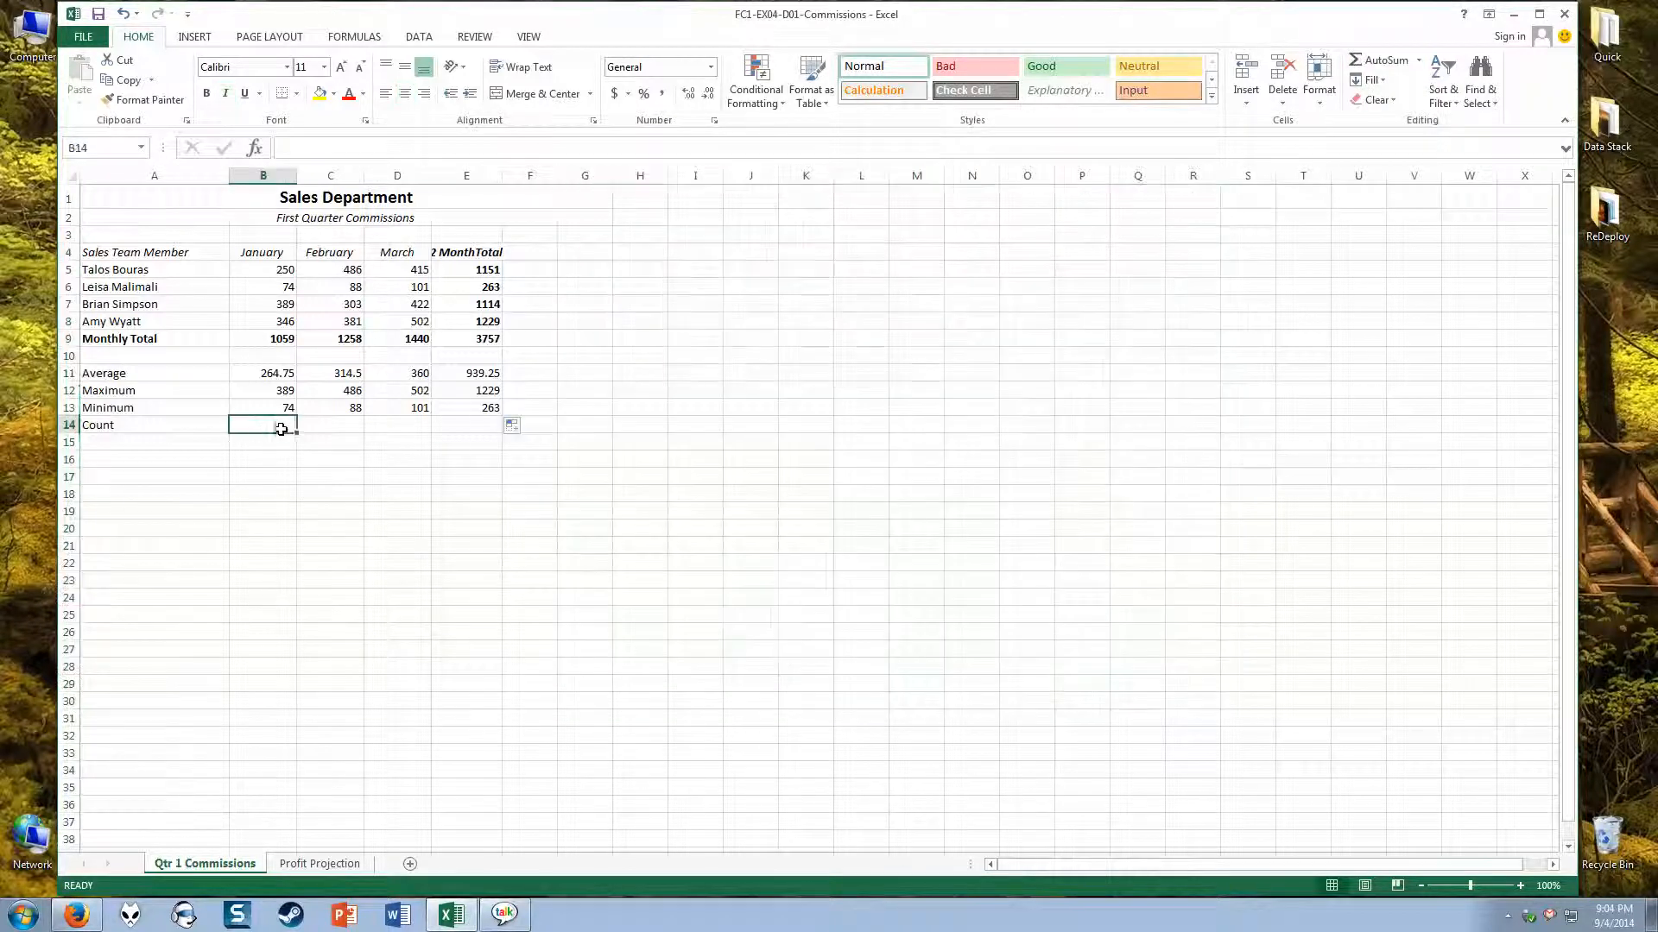
{"action": "left_click", "coordinate": [1420, 63]}
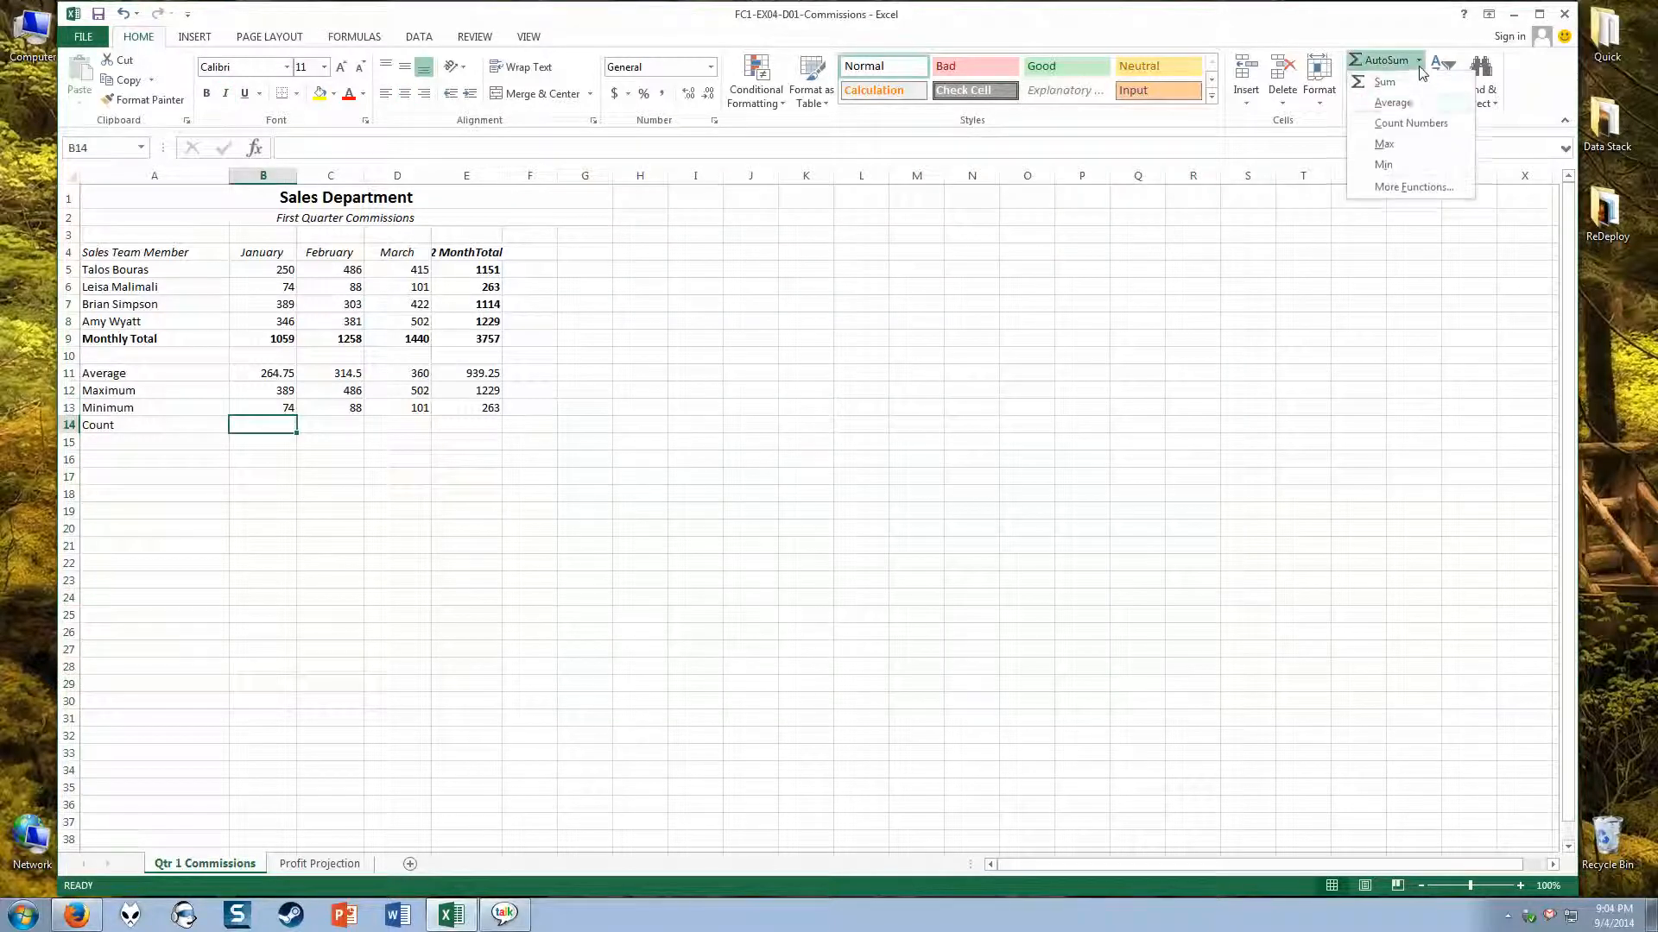
{"action": "left_click", "coordinate": [1393, 124]}
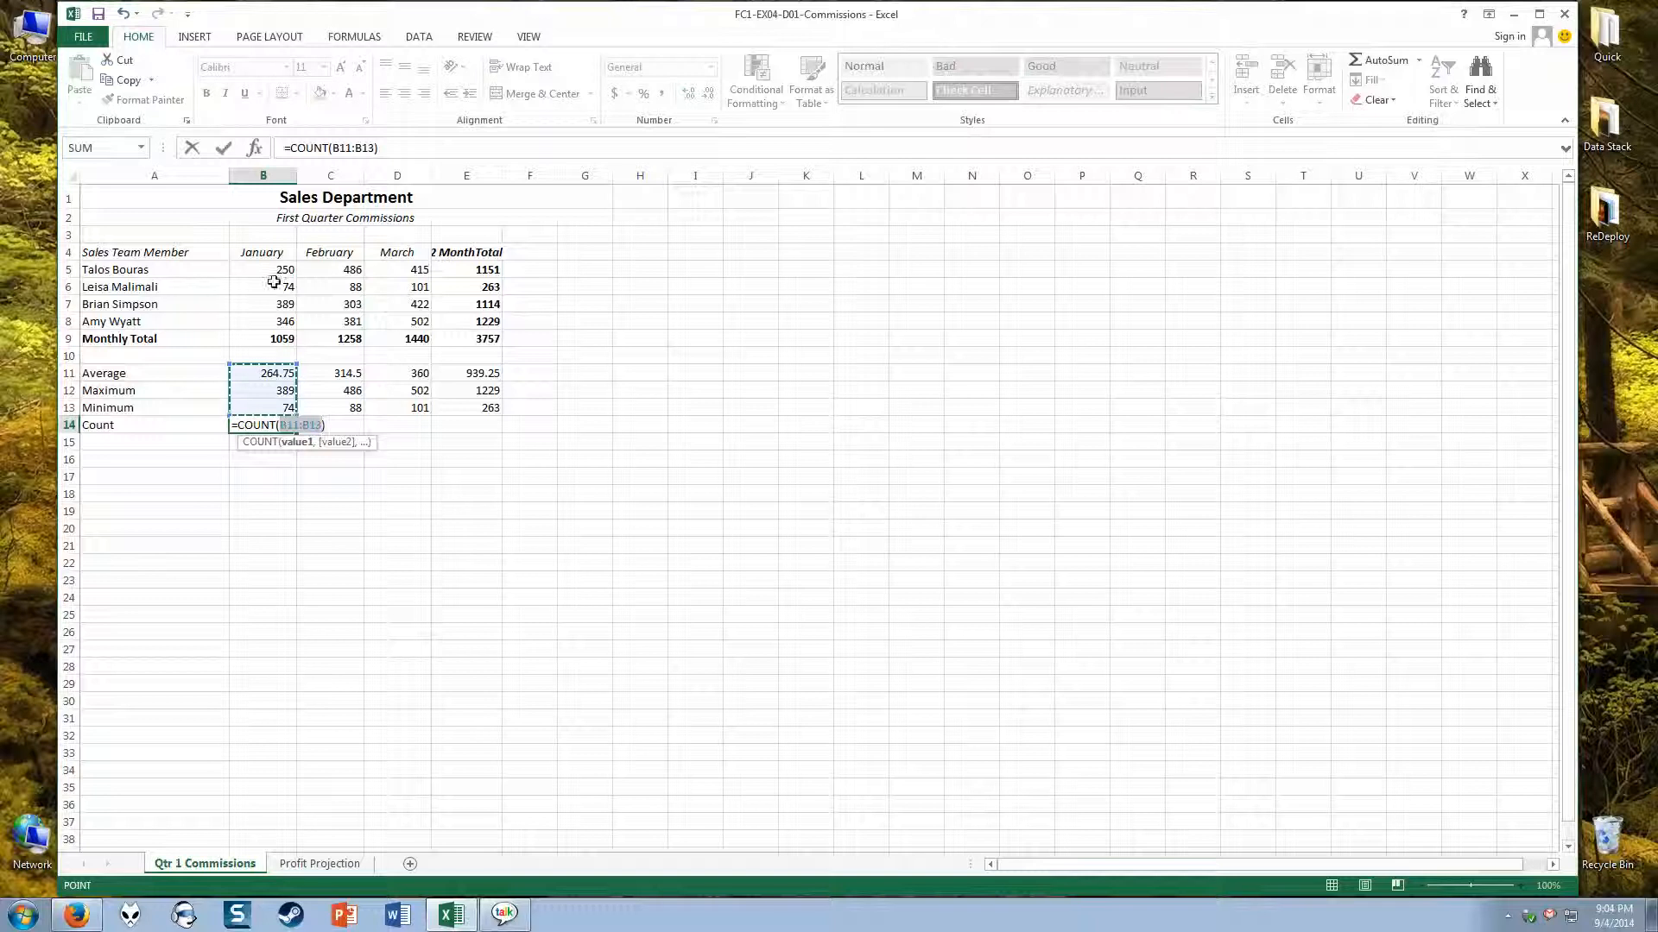
{"action": "left_click_drag", "start_coordinate": [275, 269], "coordinate": [273, 318]}
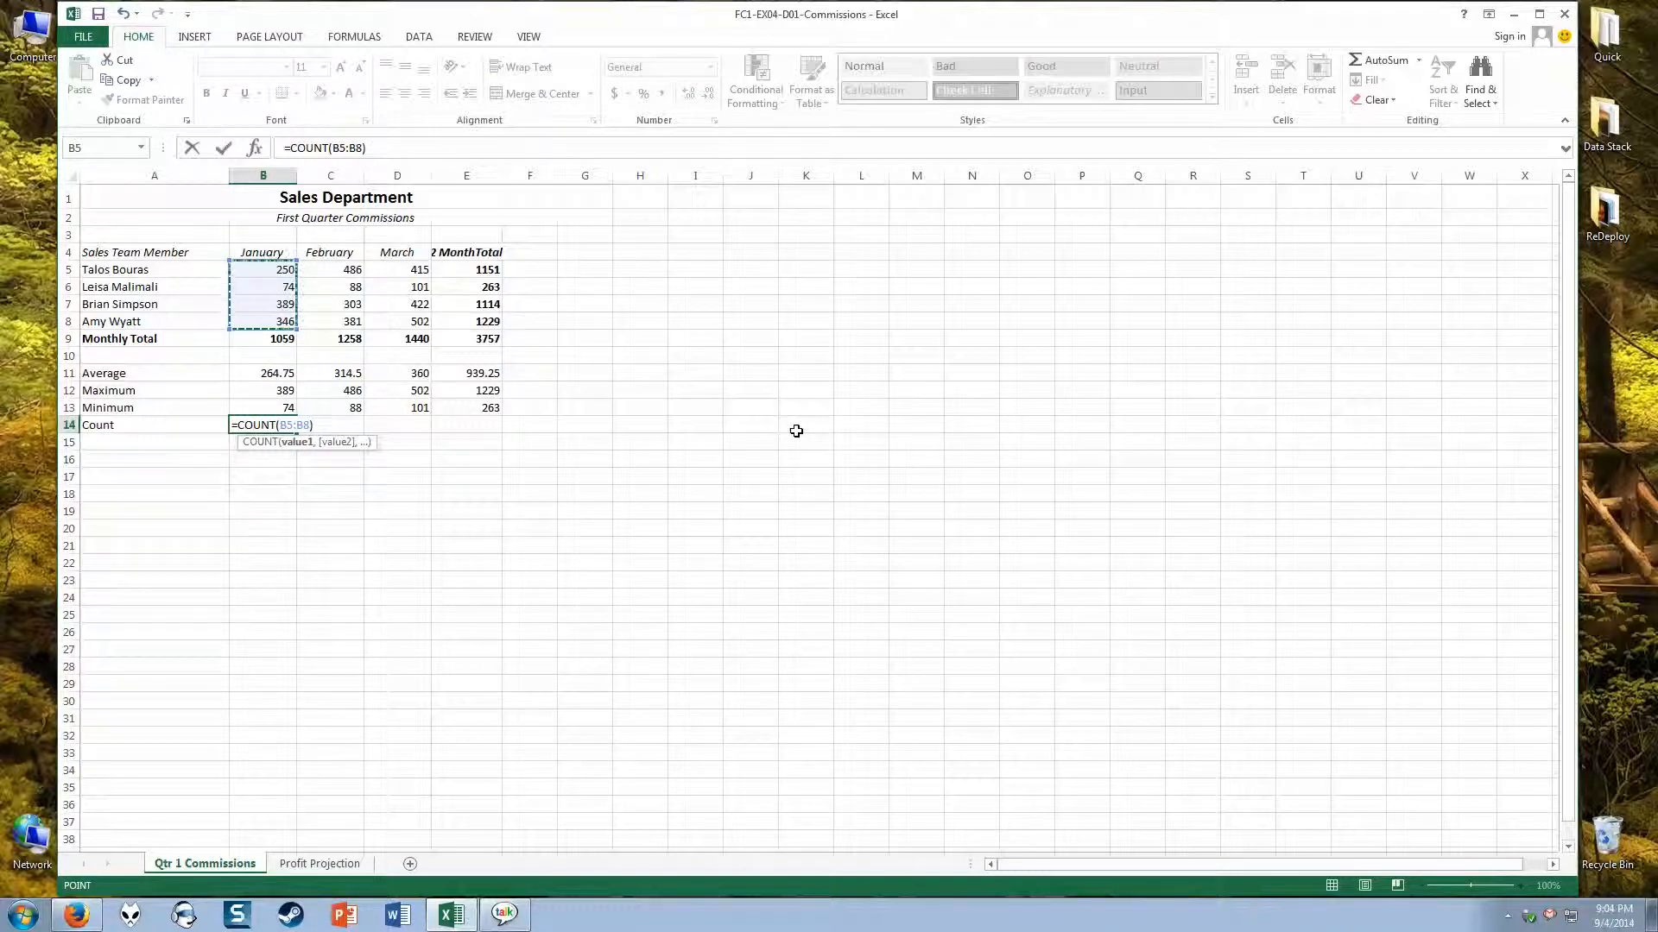
{"action": "key", "text": "Return"}
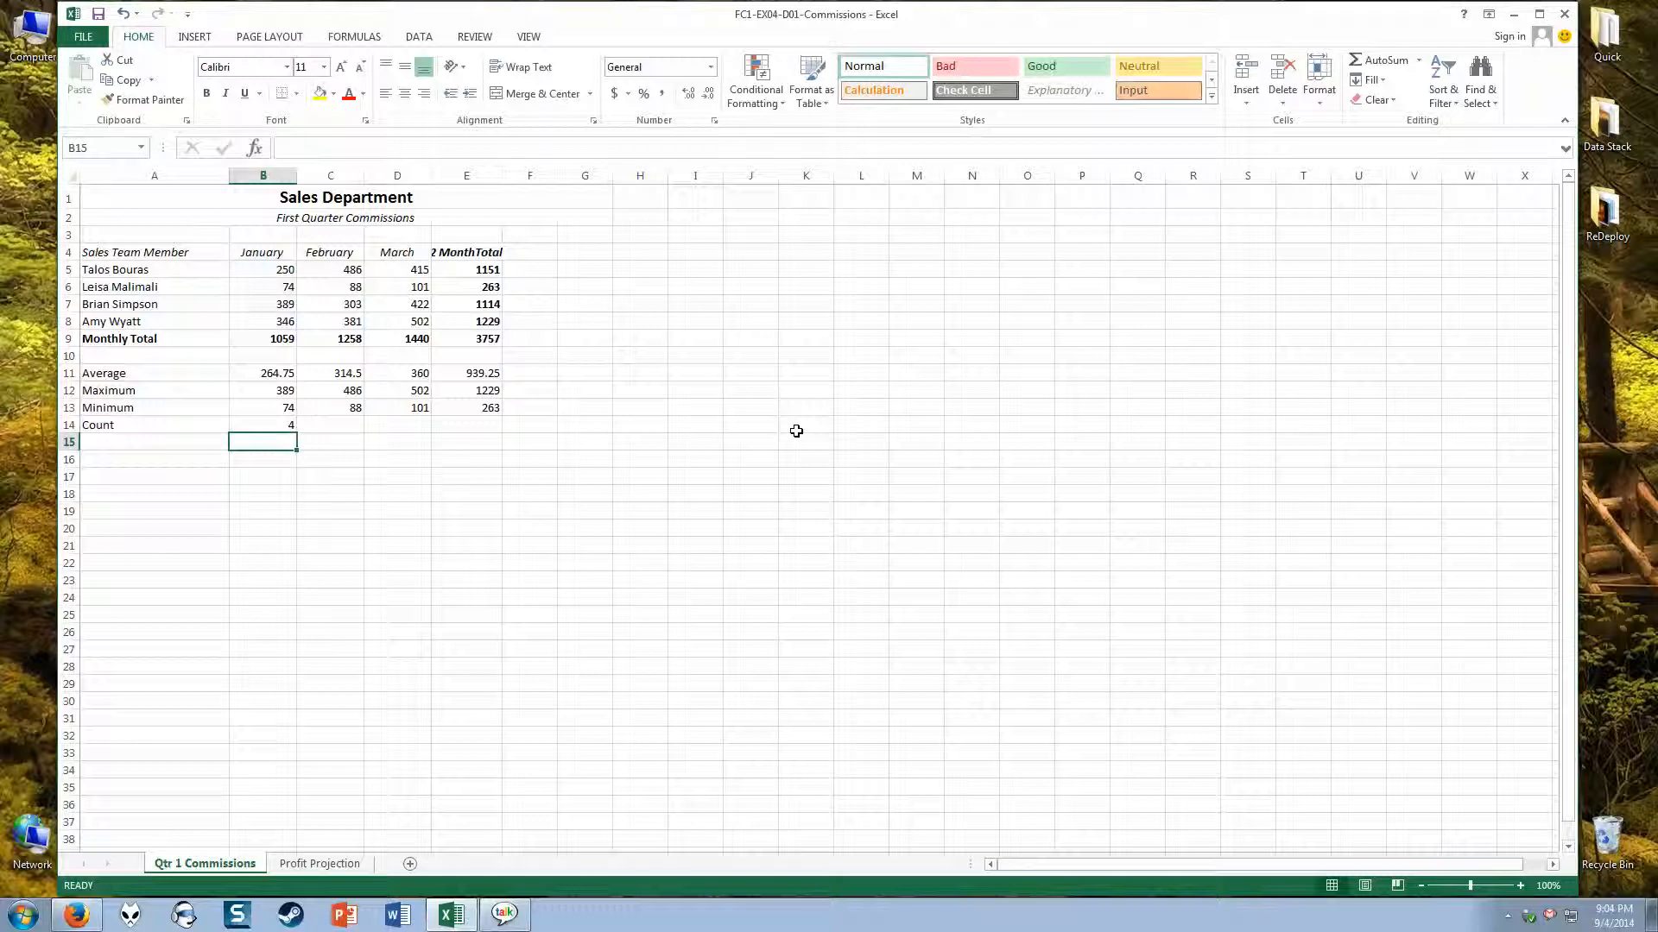
{"action": "left_click", "coordinate": [270, 428]}
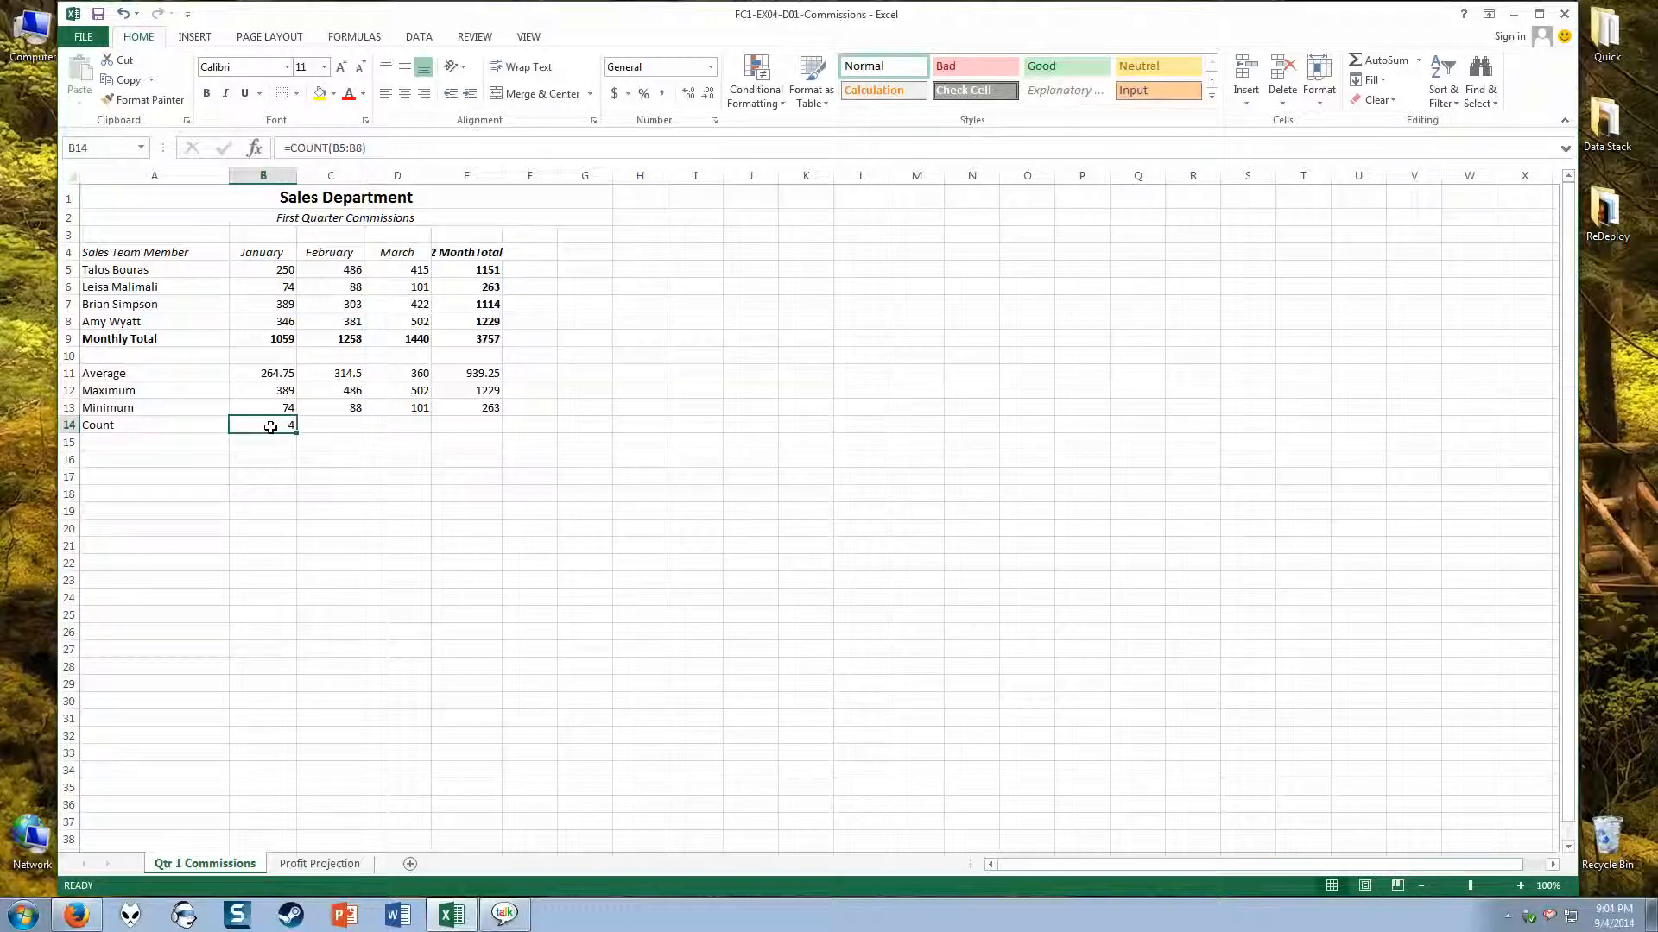
{"action": "left_click_drag", "start_coordinate": [297, 431], "coordinate": [505, 432]}
{"action": "left_click", "coordinate": [777, 415]}
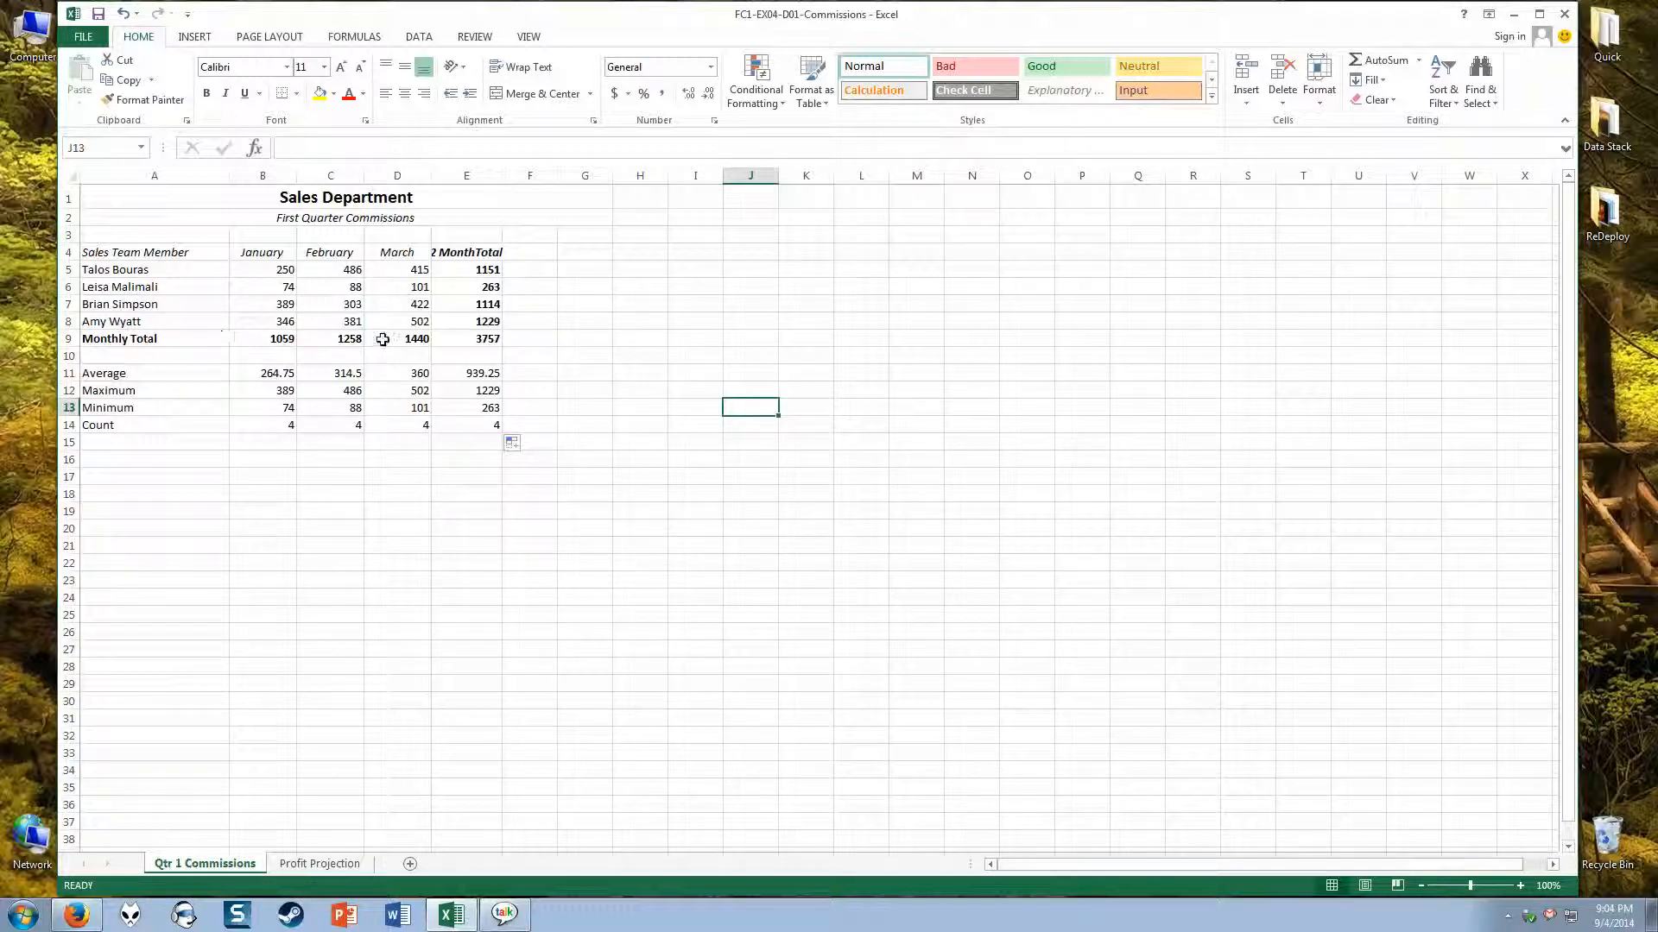
Step: Review the grand total in E9 and the Average, Maximum, Minimum and Count results in B11:E14
{"action": "left_click", "coordinate": [484, 339]}
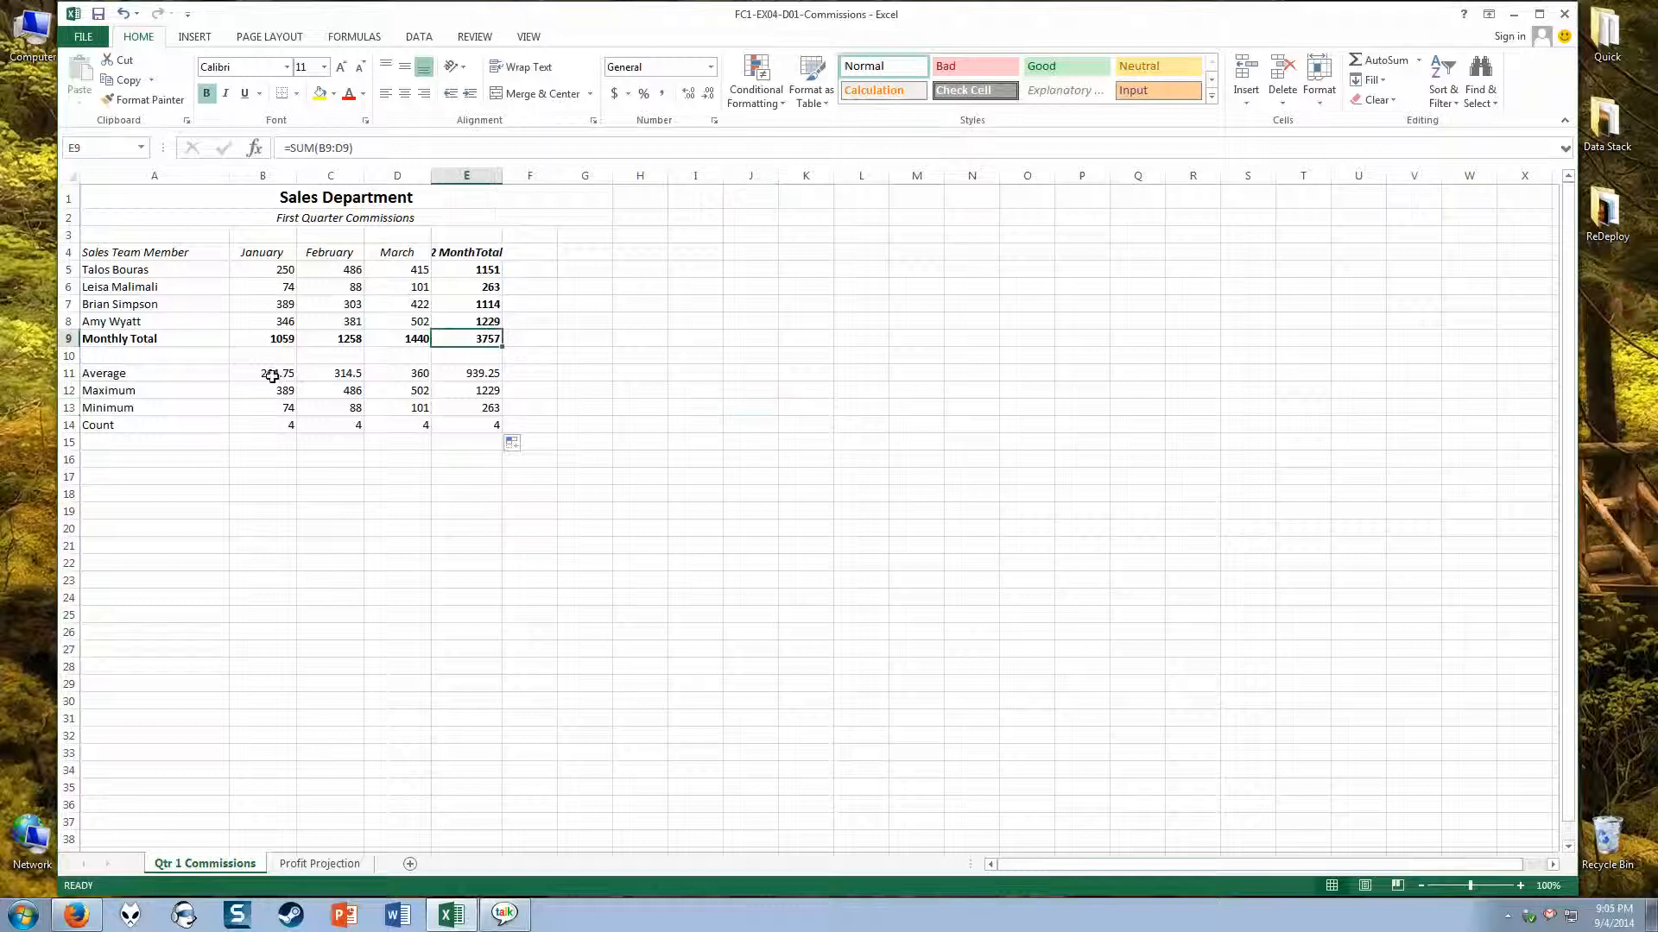
{"action": "left_click_drag", "start_coordinate": [272, 377], "coordinate": [479, 373]}
{"action": "left_click_drag", "start_coordinate": [259, 390], "coordinate": [466, 390]}
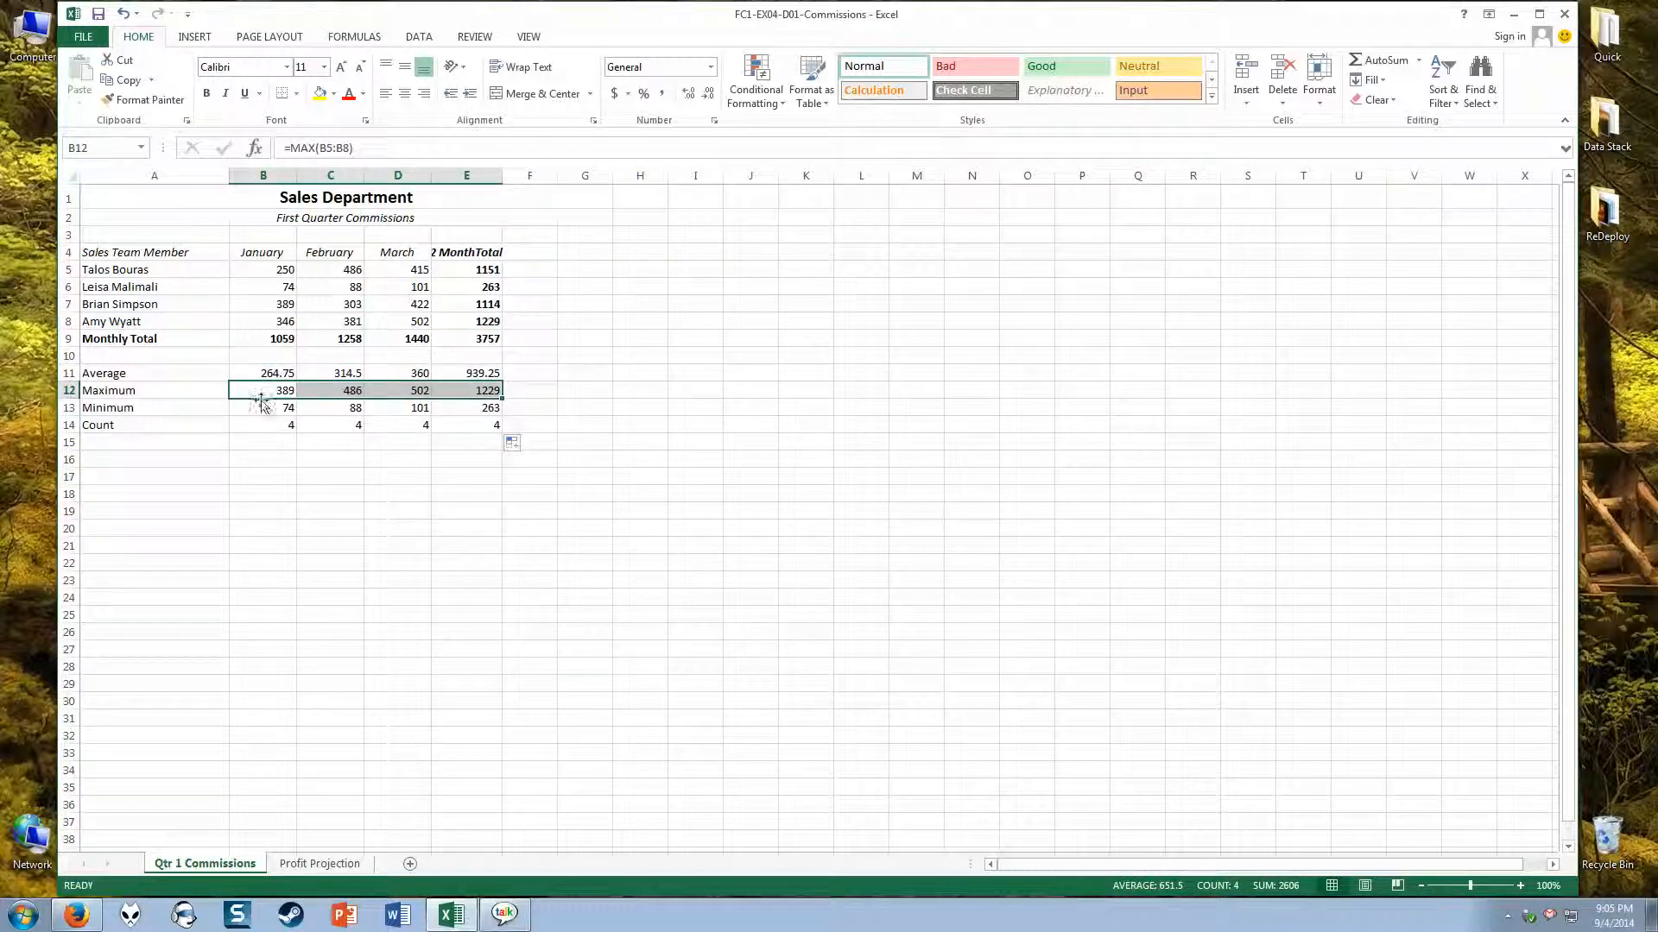
{"action": "left_click_drag", "start_coordinate": [261, 407], "coordinate": [478, 427]}
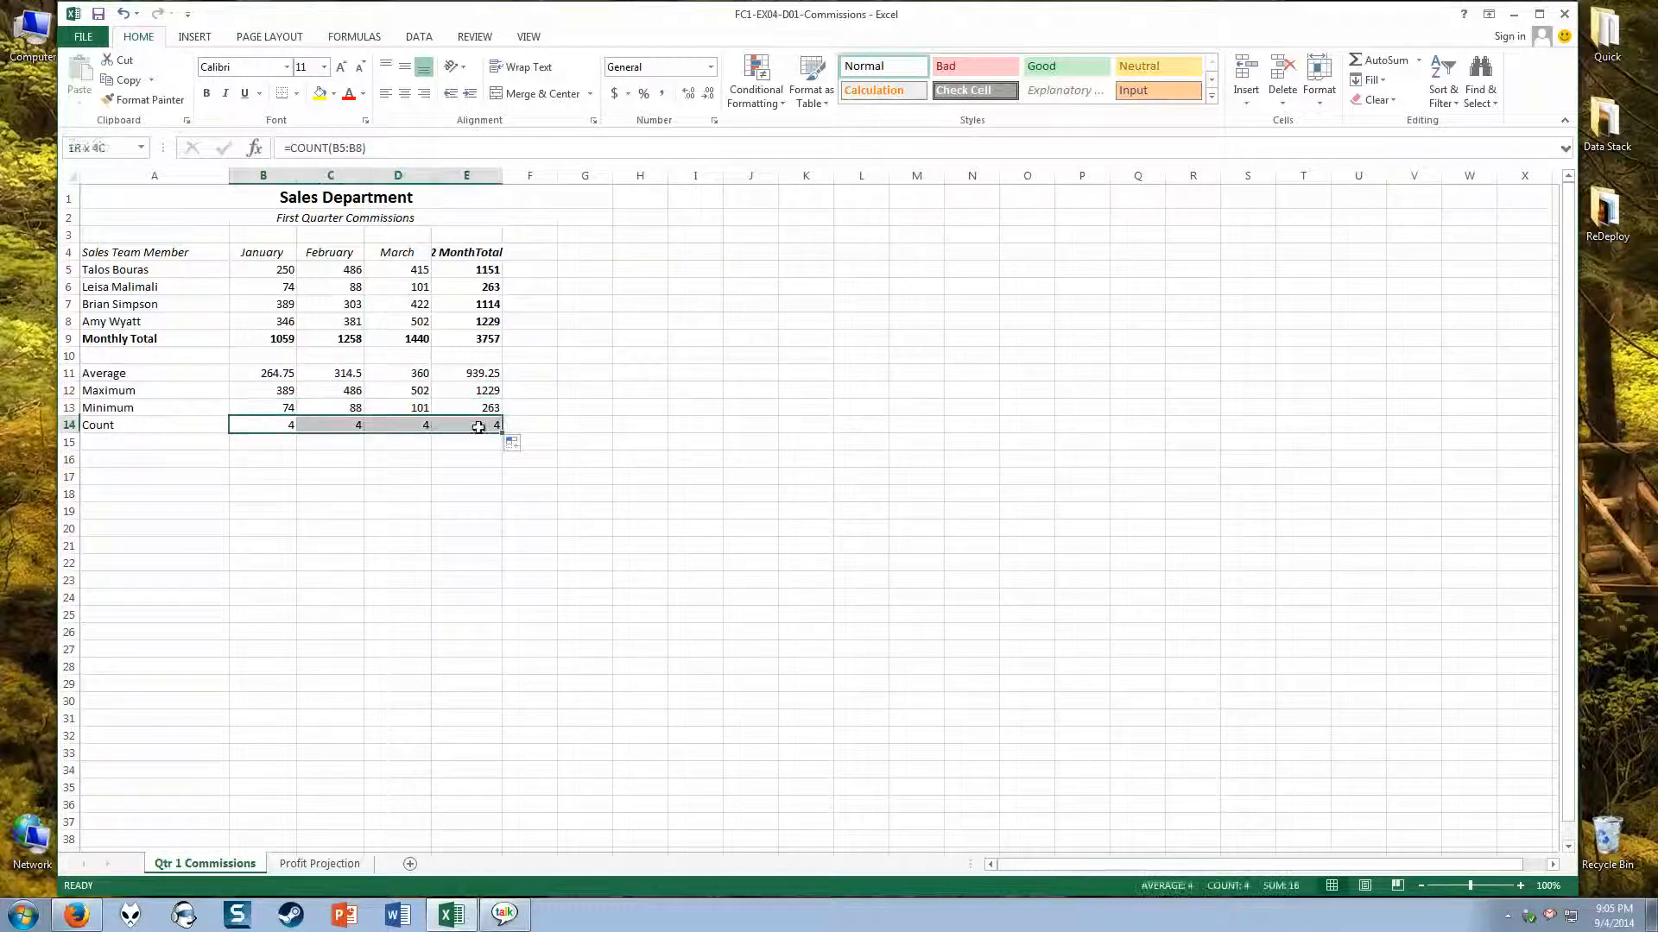
{"action": "left_click", "coordinate": [584, 375]}
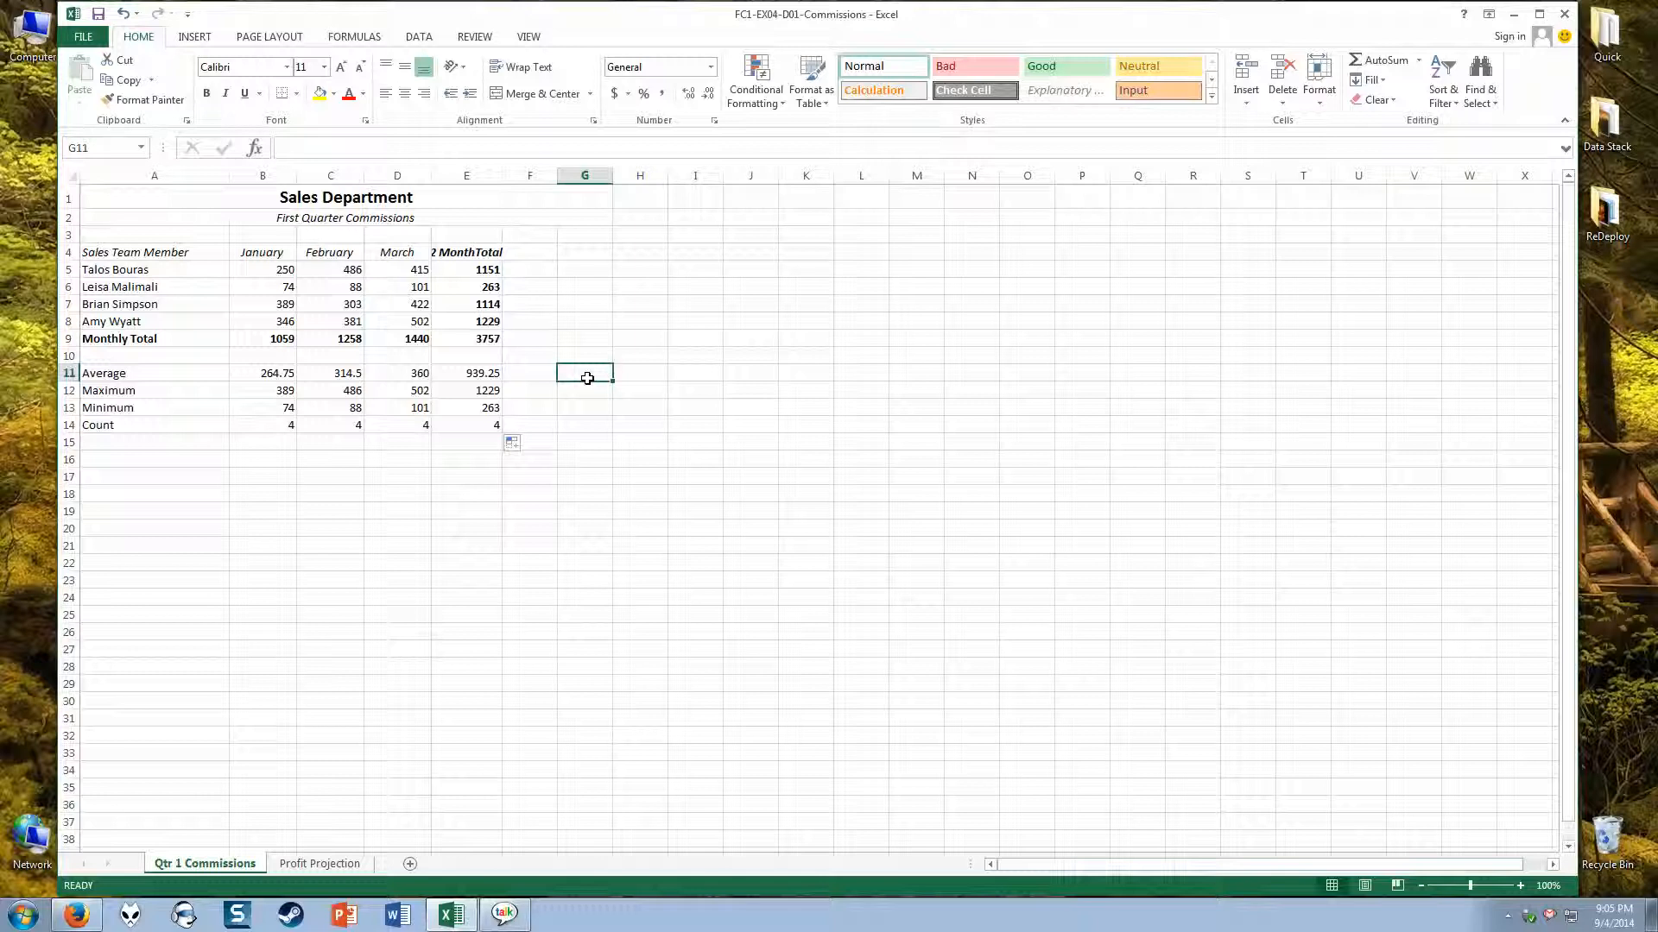
{"action": "left_click_drag", "start_coordinate": [285, 371], "coordinate": [497, 427]}
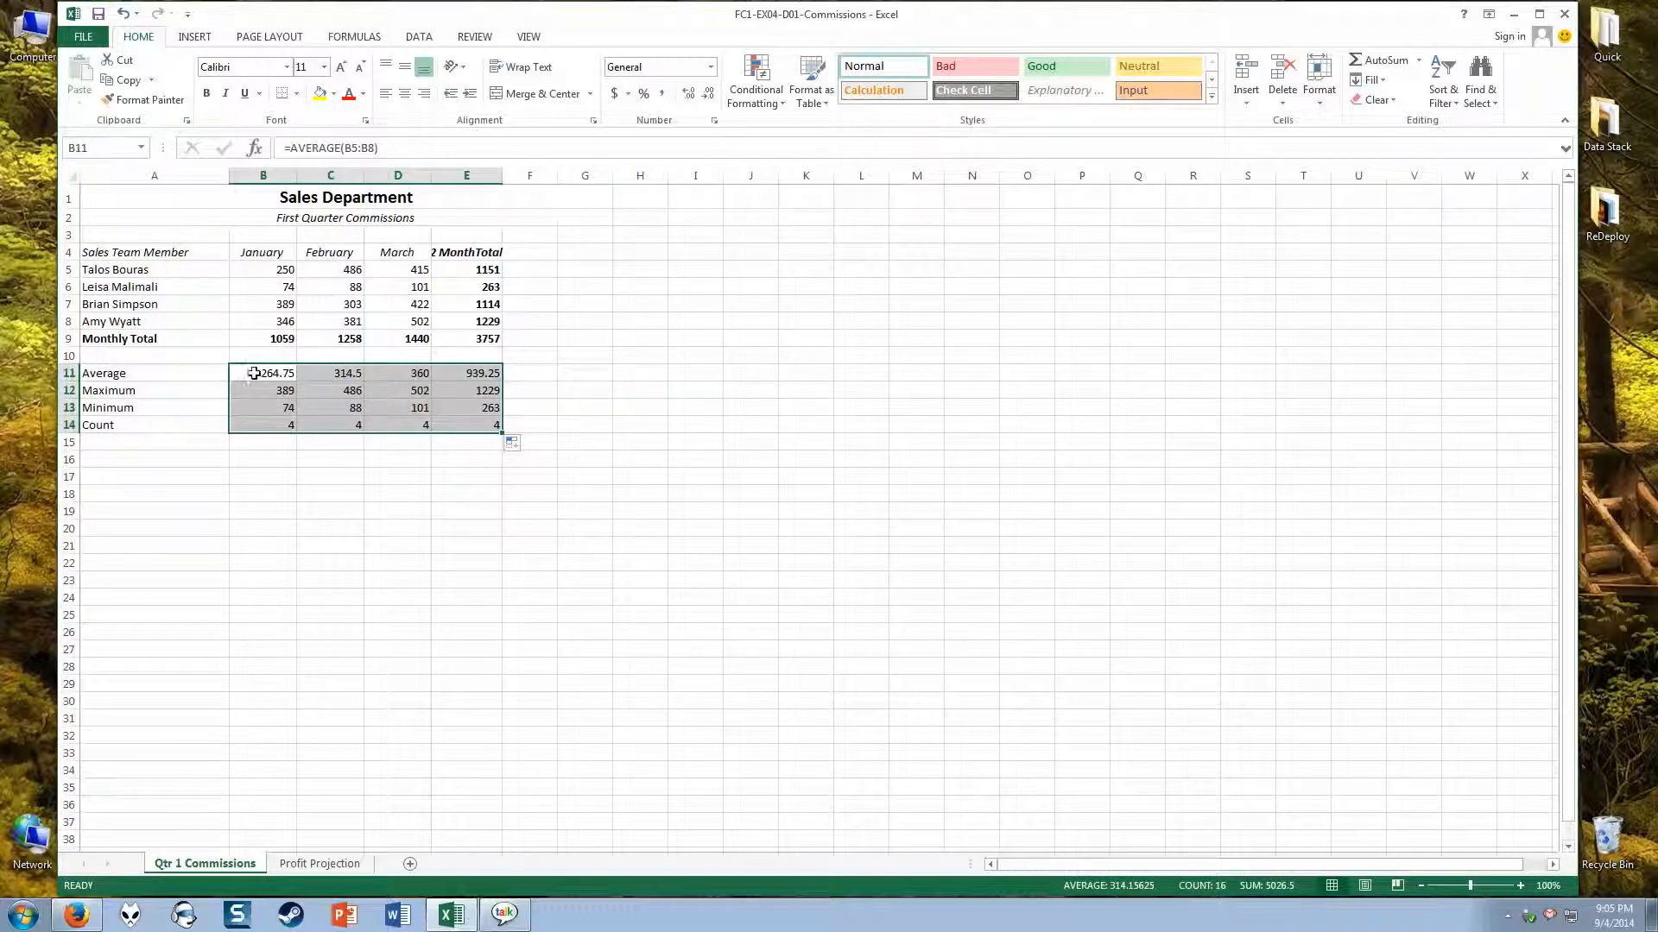
{"action": "left_click_drag", "start_coordinate": [251, 374], "coordinate": [350, 395]}
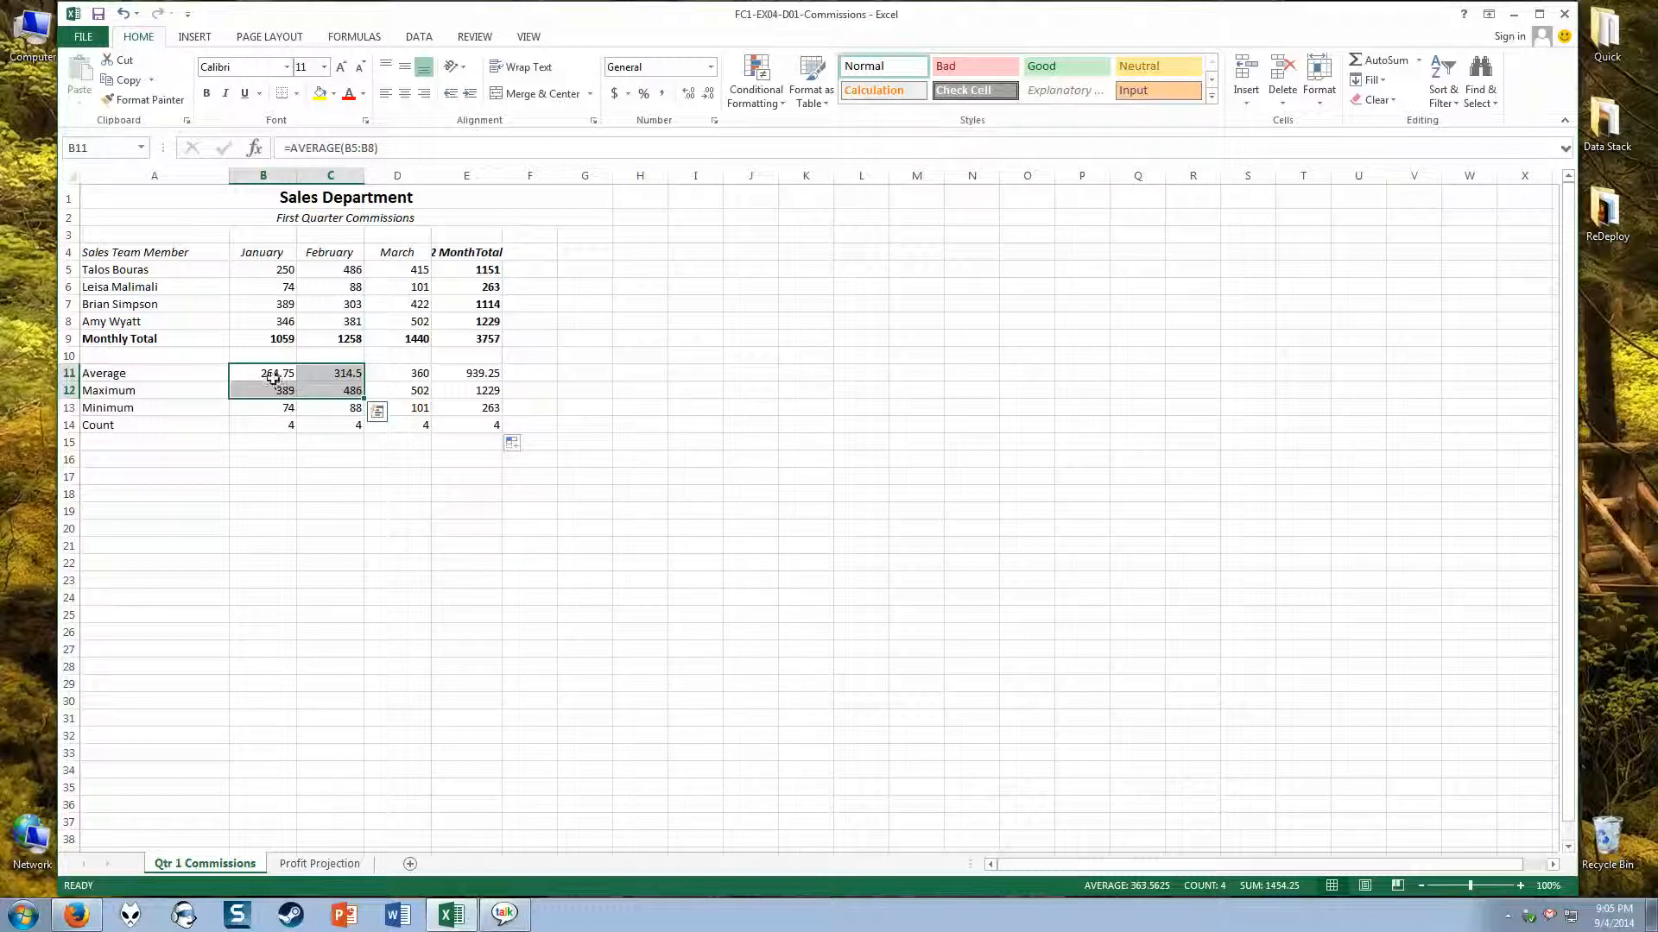
{"action": "left_click_drag", "start_coordinate": [271, 374], "coordinate": [459, 419]}
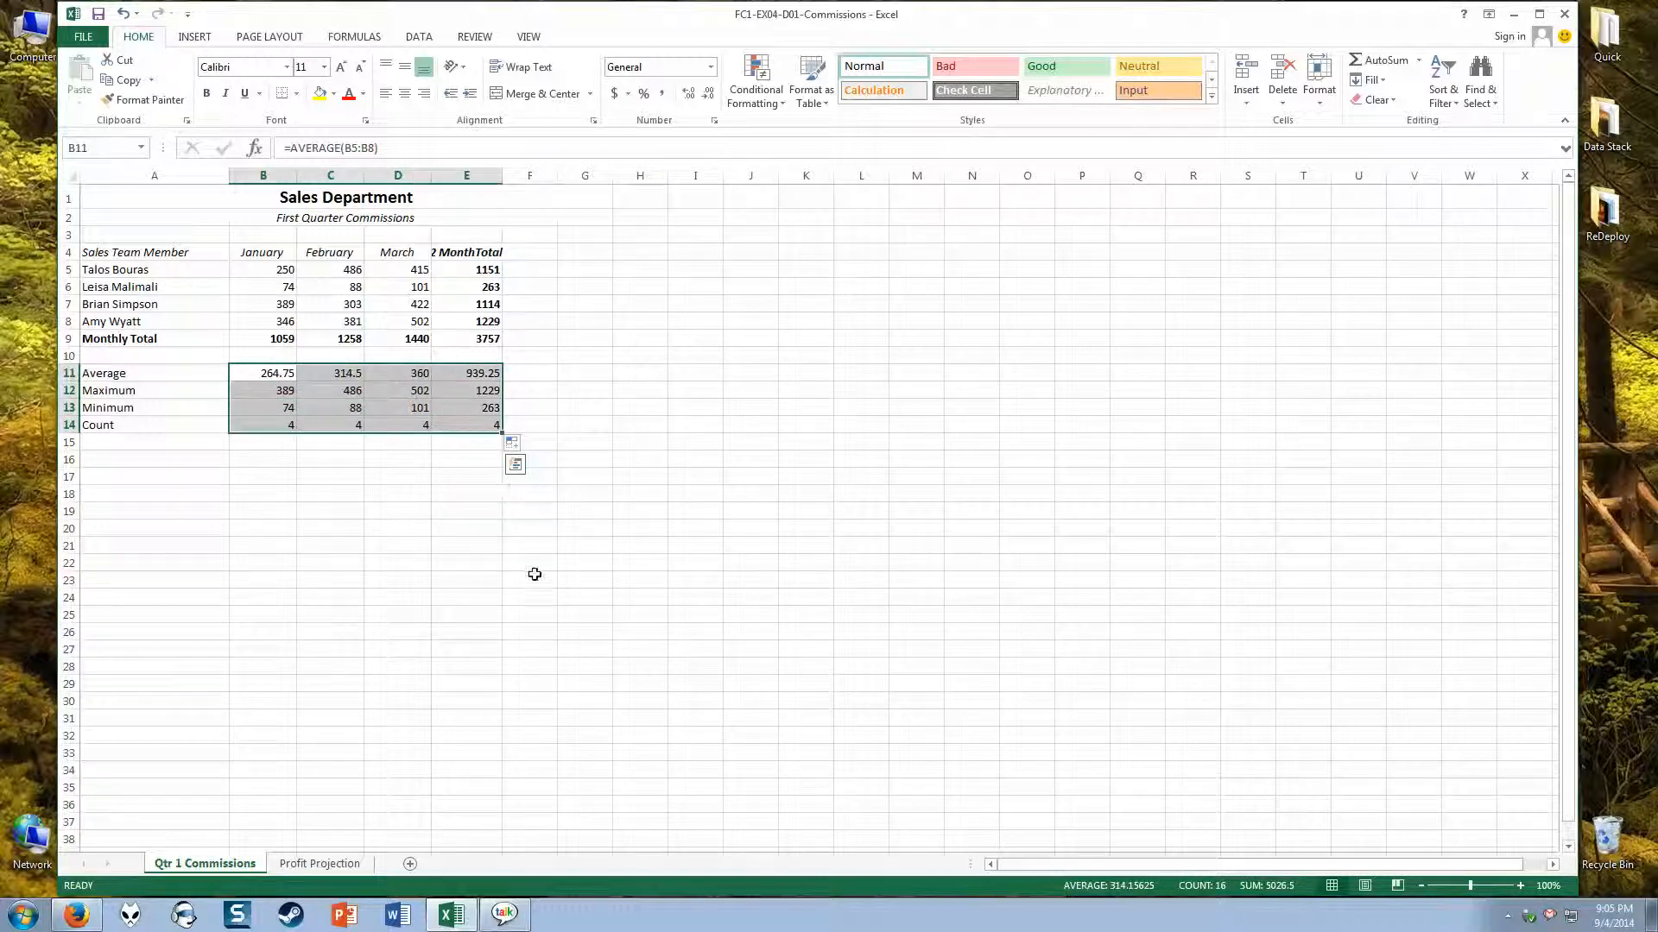